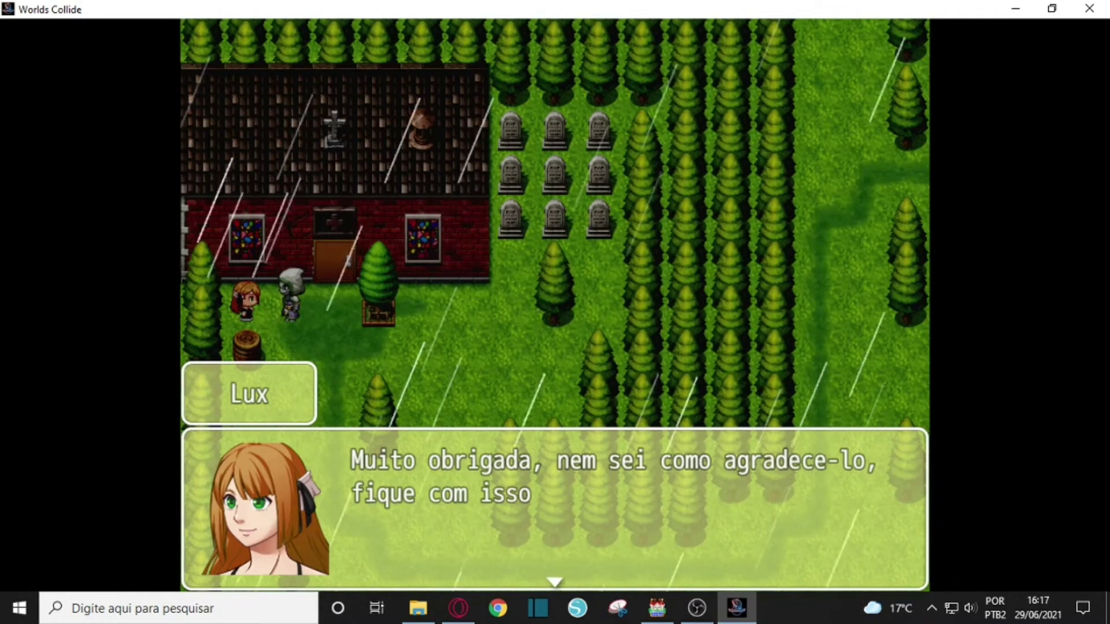
Advance through Lux's thank-you, reward and quest messages, and choose the second answer to her request to join.
{"action": "key", "text": "Return"}
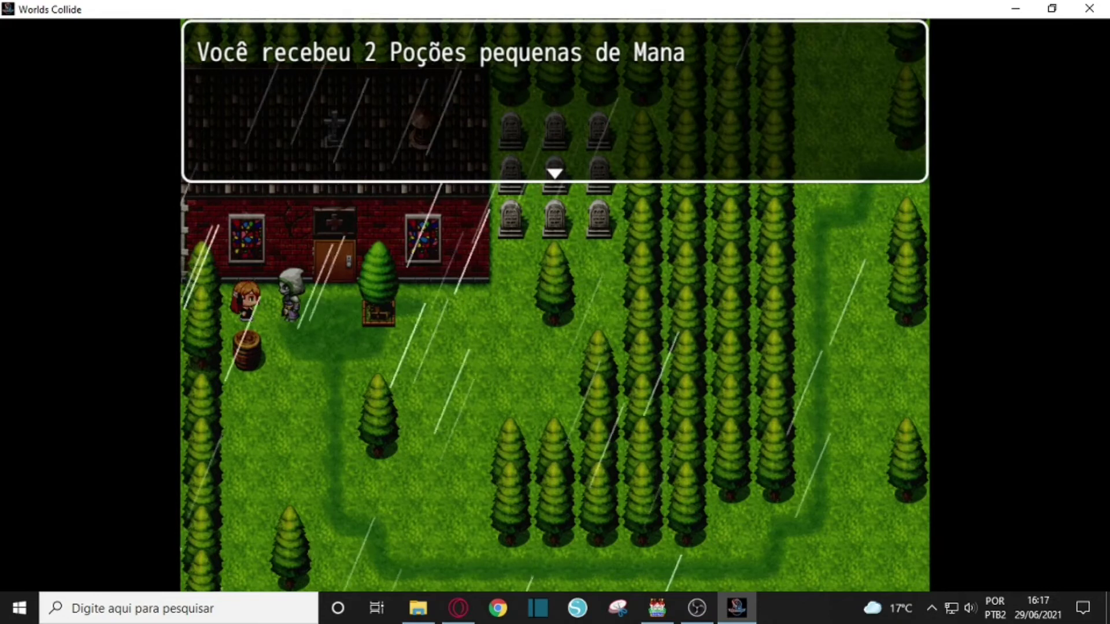
{"action": "key", "text": "Return"}
{"action": "key", "text": "Return"}
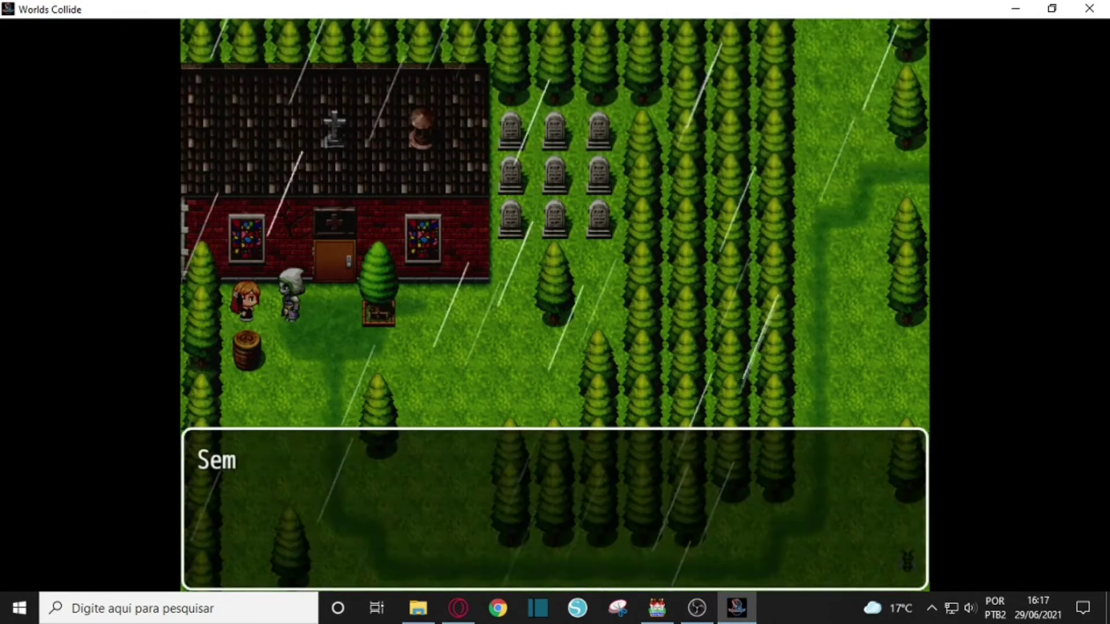
{"action": "key", "text": "Return"}
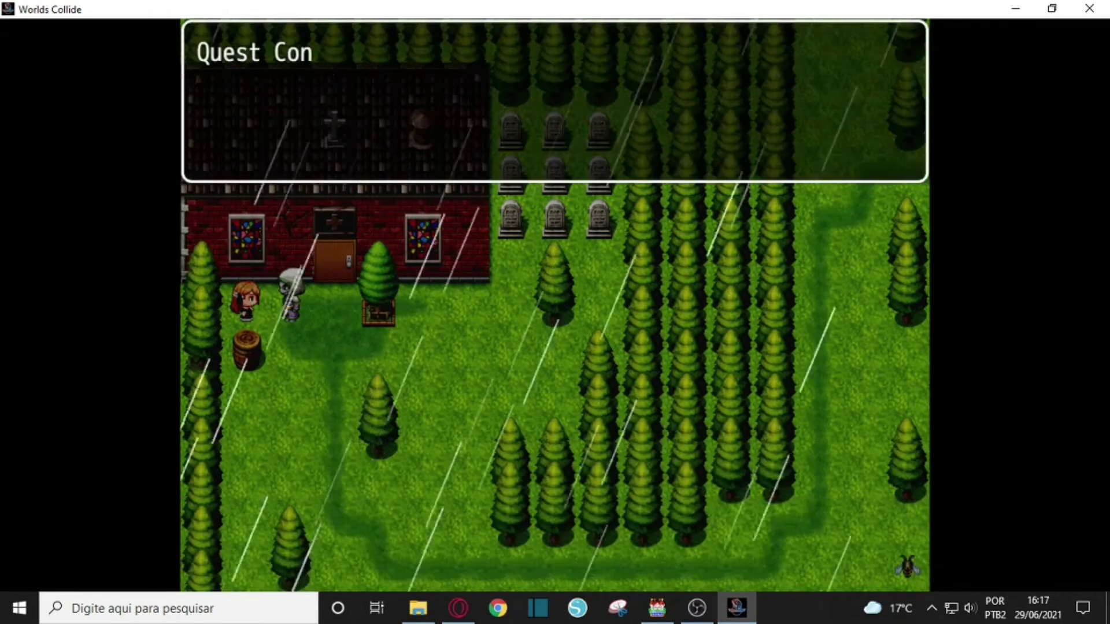
{"action": "key", "text": "Return"}
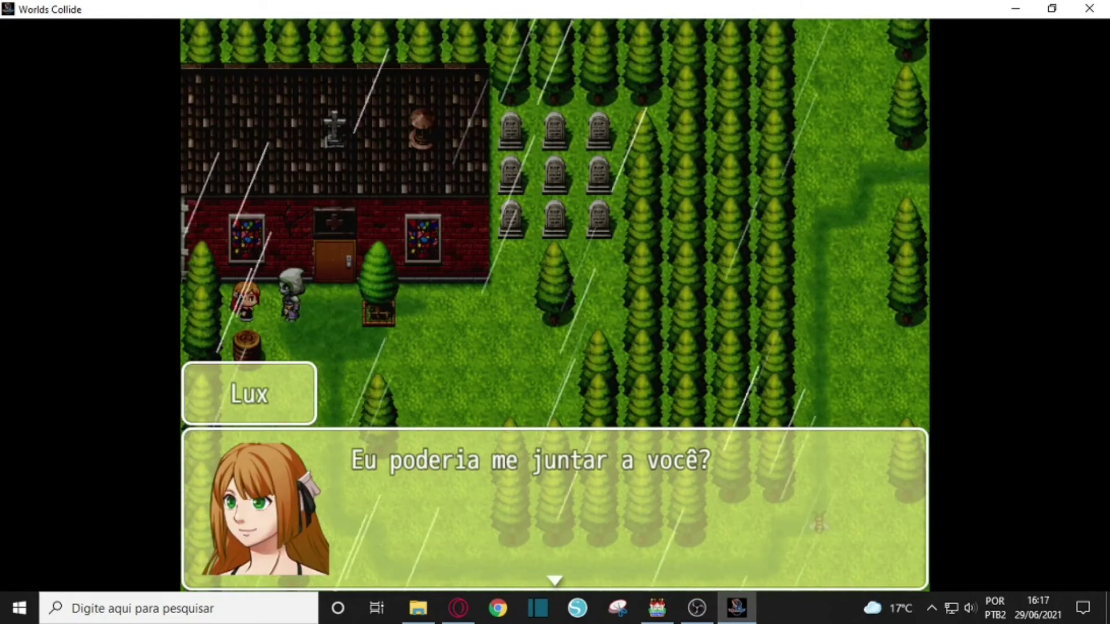
{"action": "key", "text": "Return"}
{"action": "key", "text": "Down"}
{"action": "key", "text": "Return"}
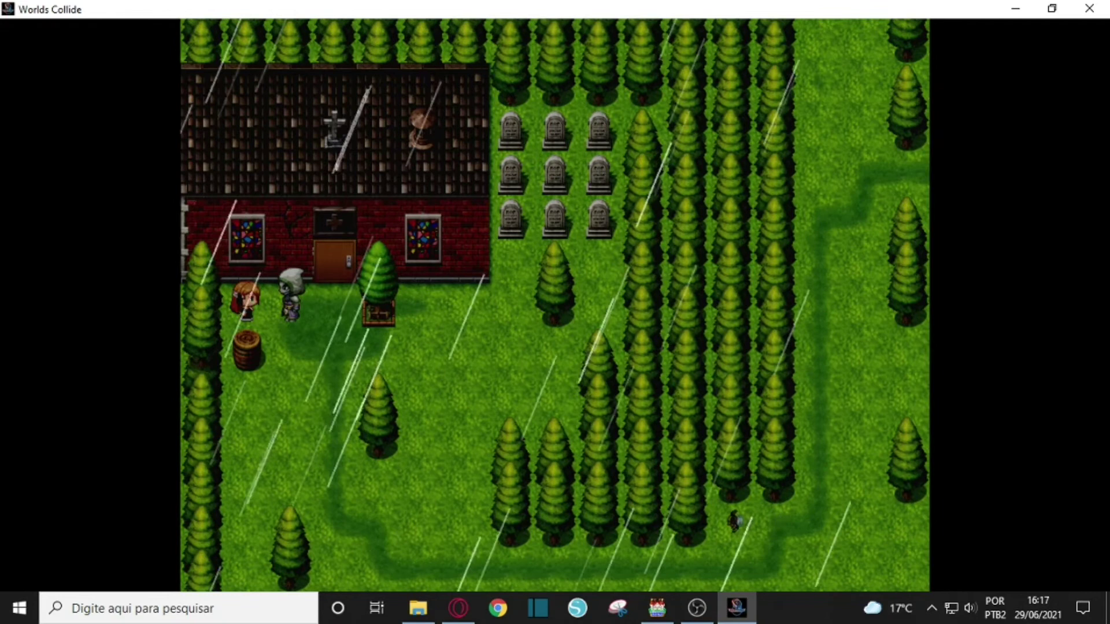
Move one tile down from the church wall and end the playtest with Fim de Jogo.
{"action": "key", "text": "Down"}
{"action": "key", "text": "Escape"}
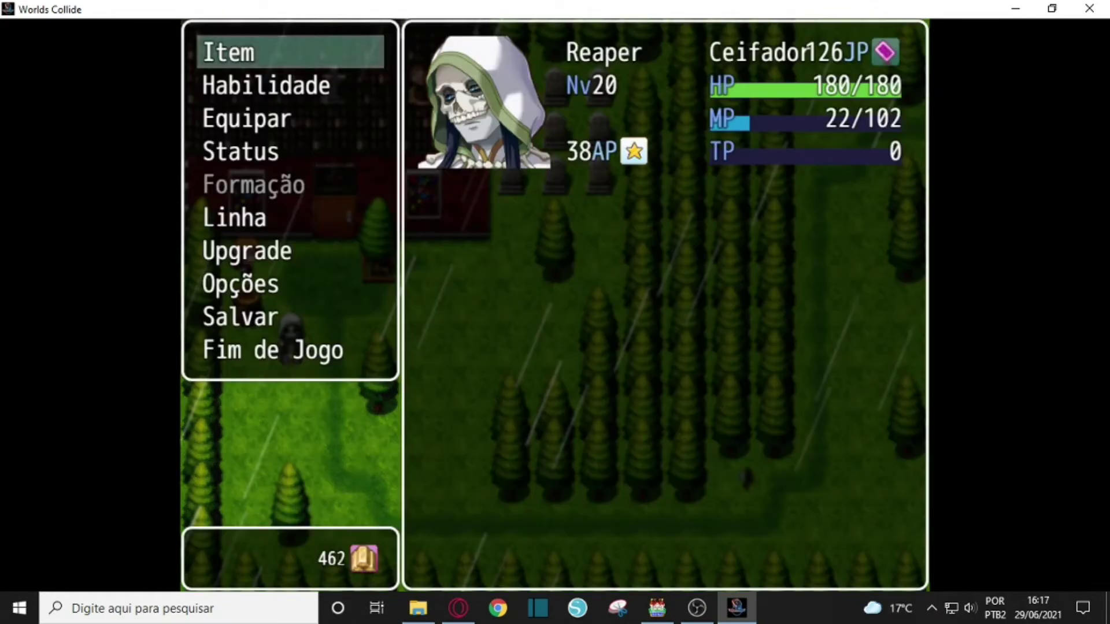
{"action": "key", "text": "Up"}
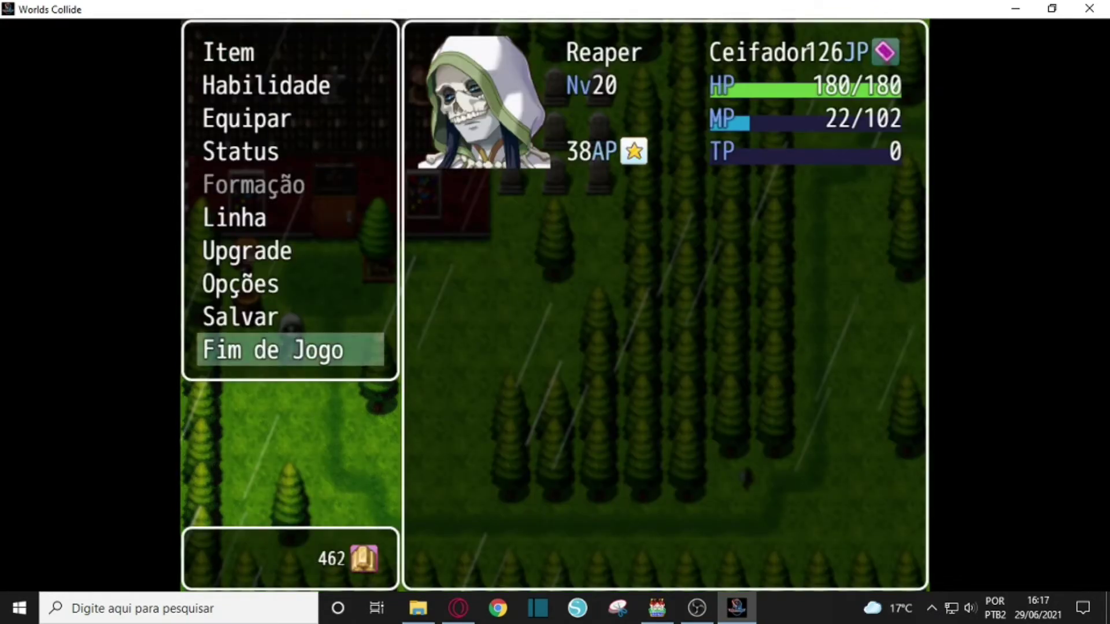
{"action": "key", "text": "Return"}
{"action": "key", "text": "Return"}
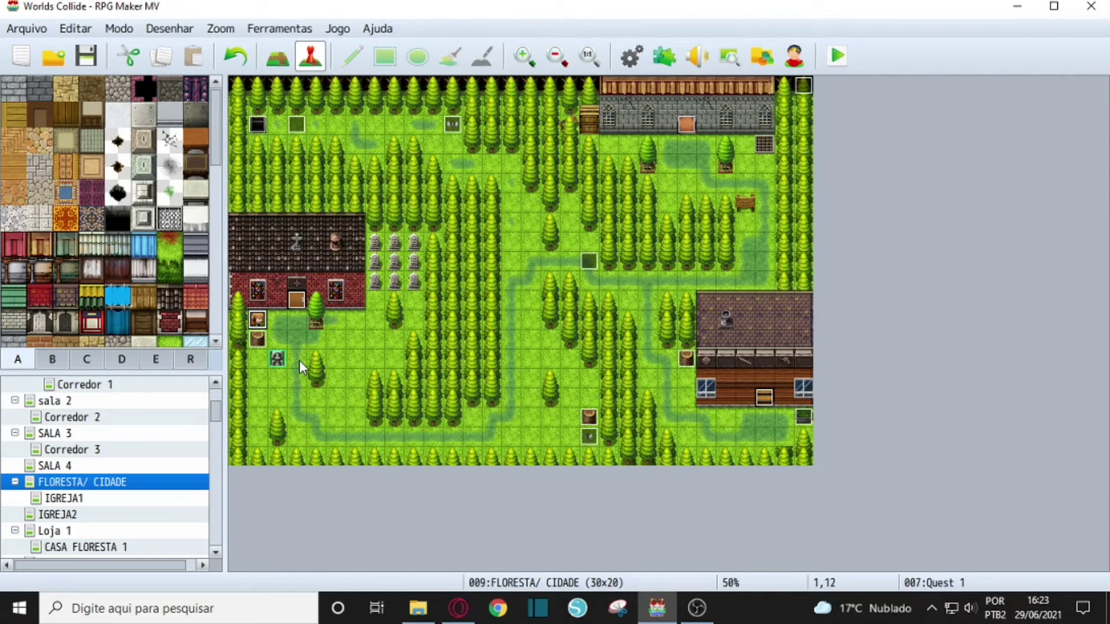
Open the Quest 1 event on the FLORESTA/ CIDADE map and inspect its first Mudar Cor da Janela command.
{"action": "right_click", "coordinate": [258, 323]}
{"action": "left_click", "coordinate": [267, 327]}
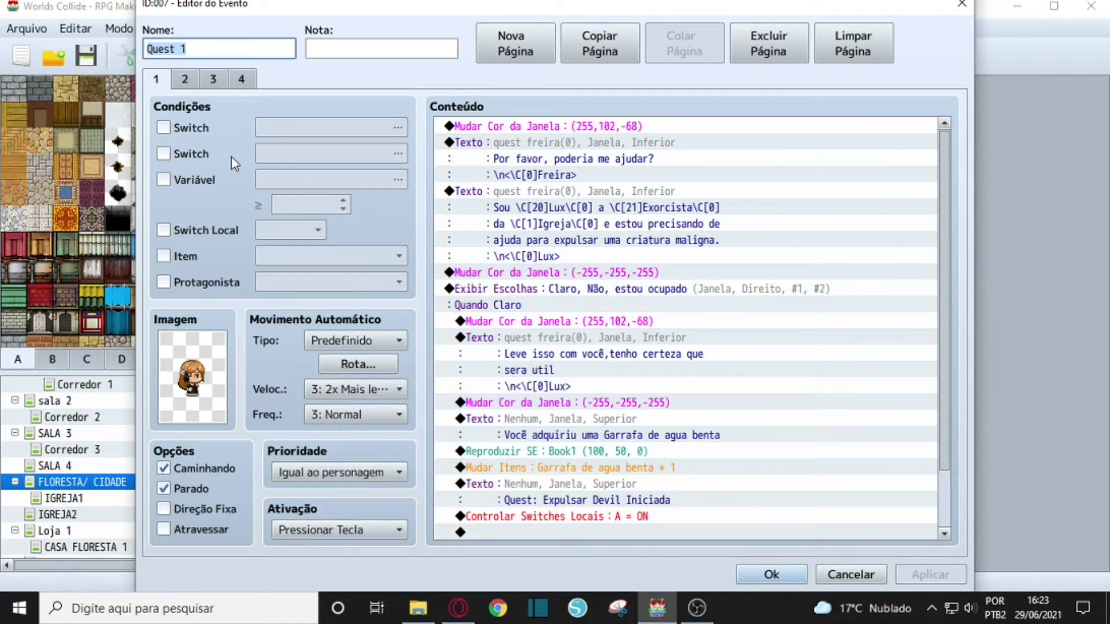
{"action": "right_click", "coordinate": [486, 129]}
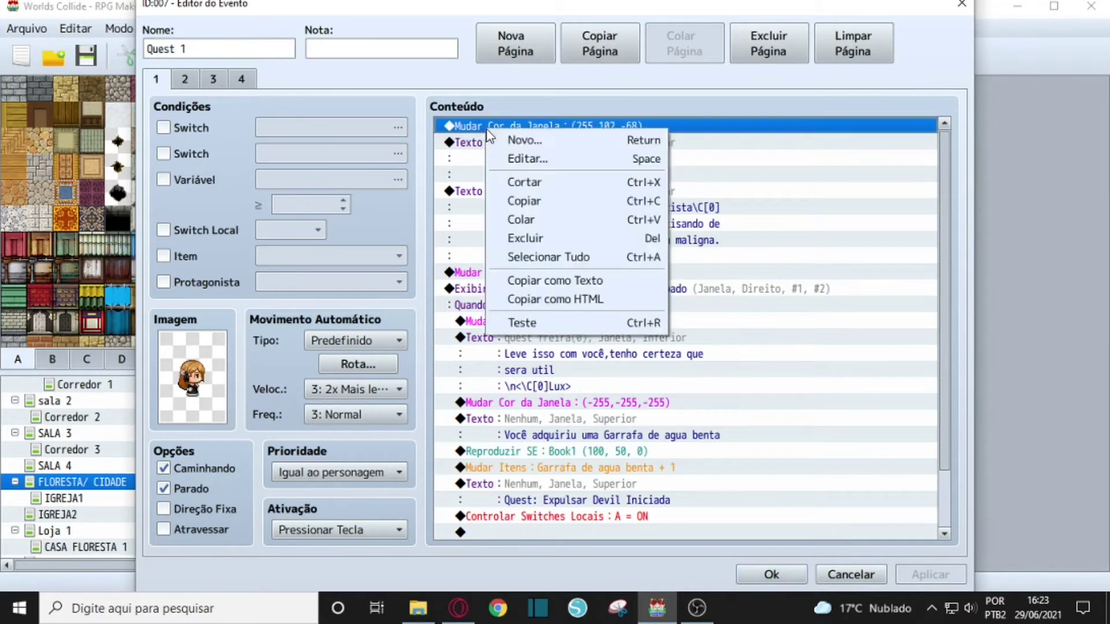
{"action": "left_click", "coordinate": [516, 161]}
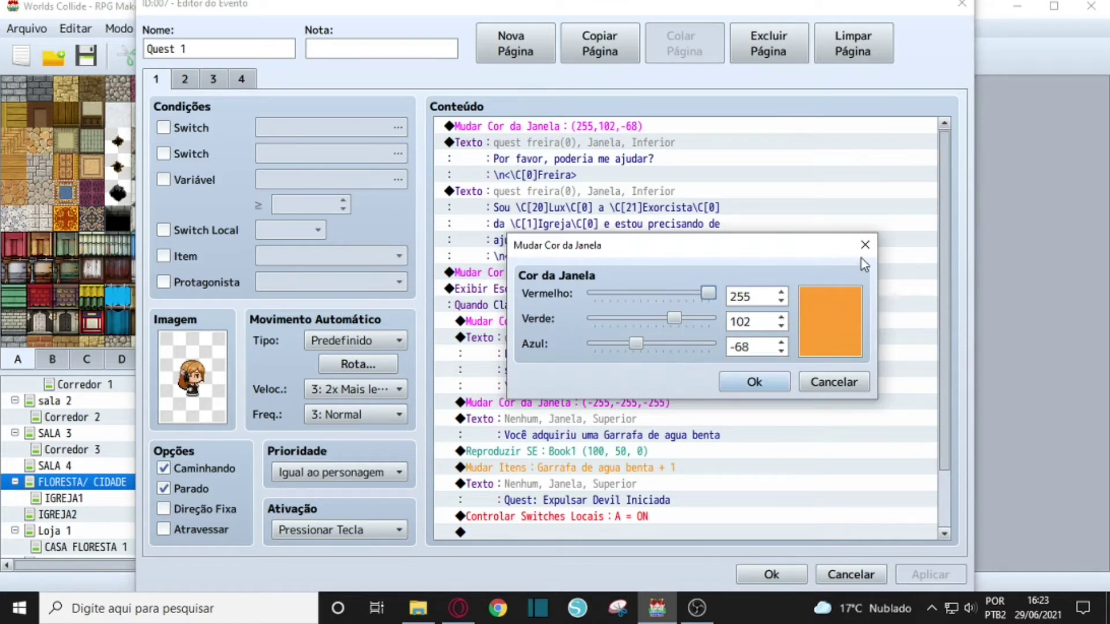
{"action": "left_click", "coordinate": [865, 245]}
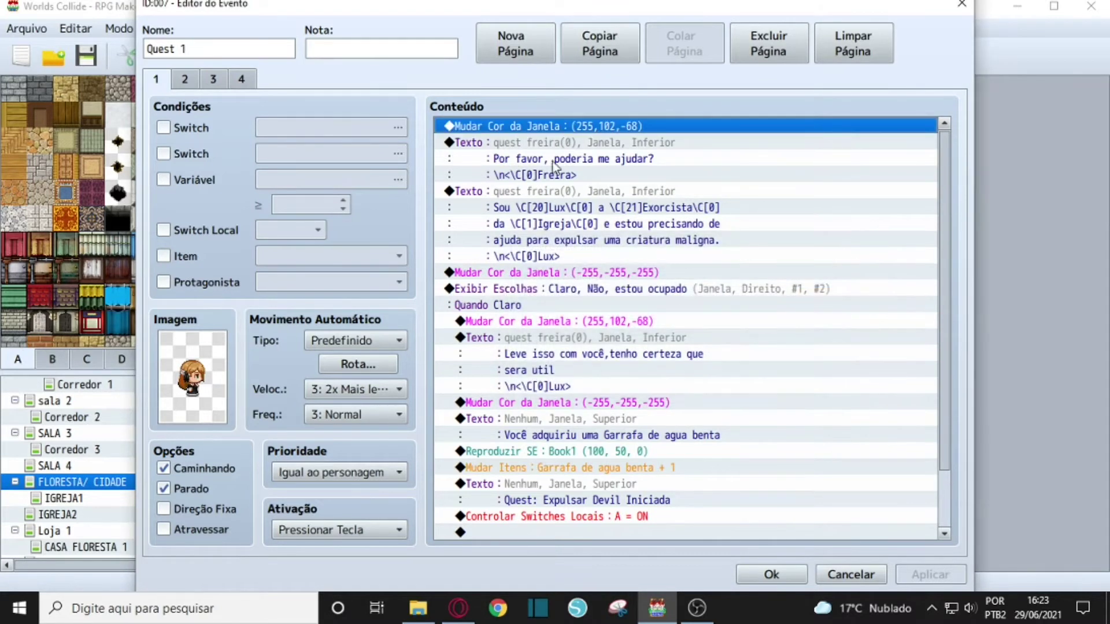
Inspect the message where Lux introduces herself as Exorcista and preview its colored text.
{"action": "right_click", "coordinate": [474, 193]}
{"action": "left_click", "coordinate": [494, 214]}
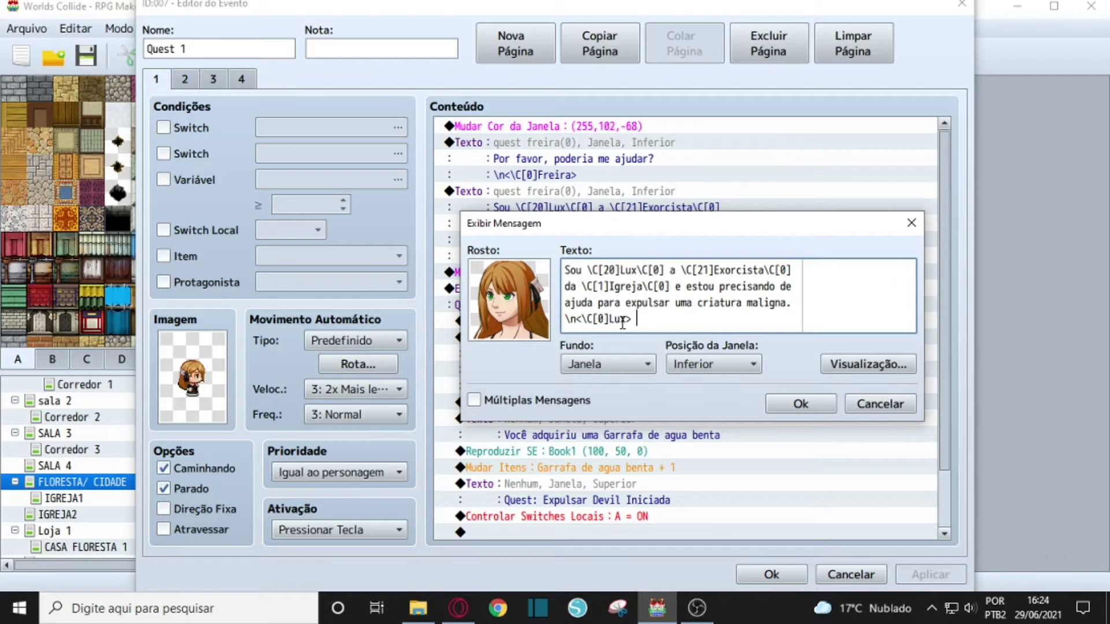
{"action": "left_click", "coordinate": [837, 364]}
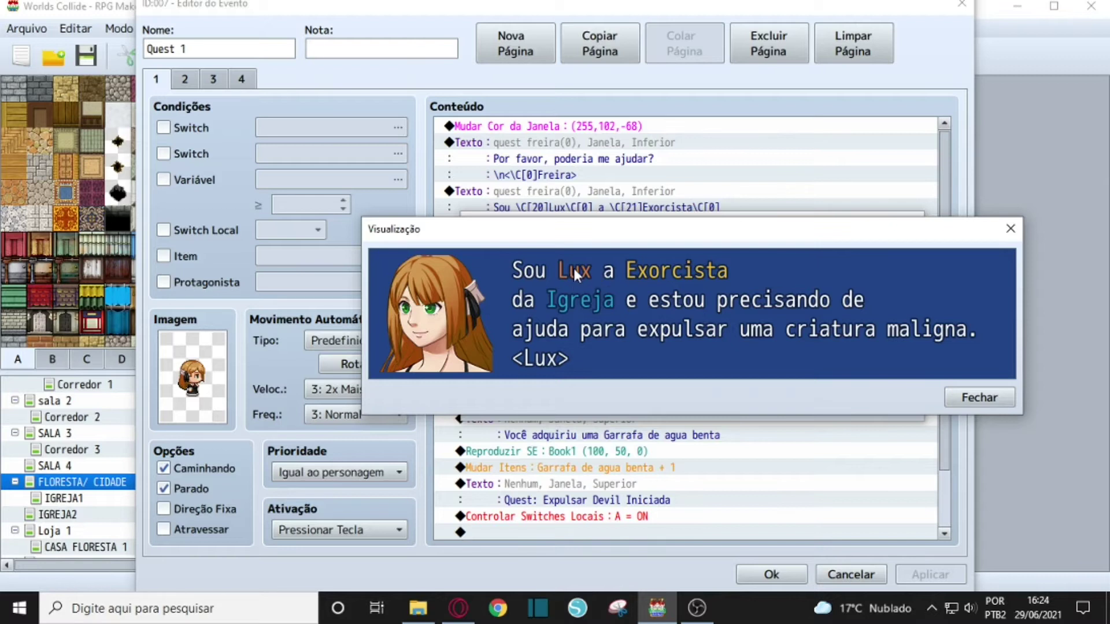
{"action": "left_click", "coordinate": [1010, 229]}
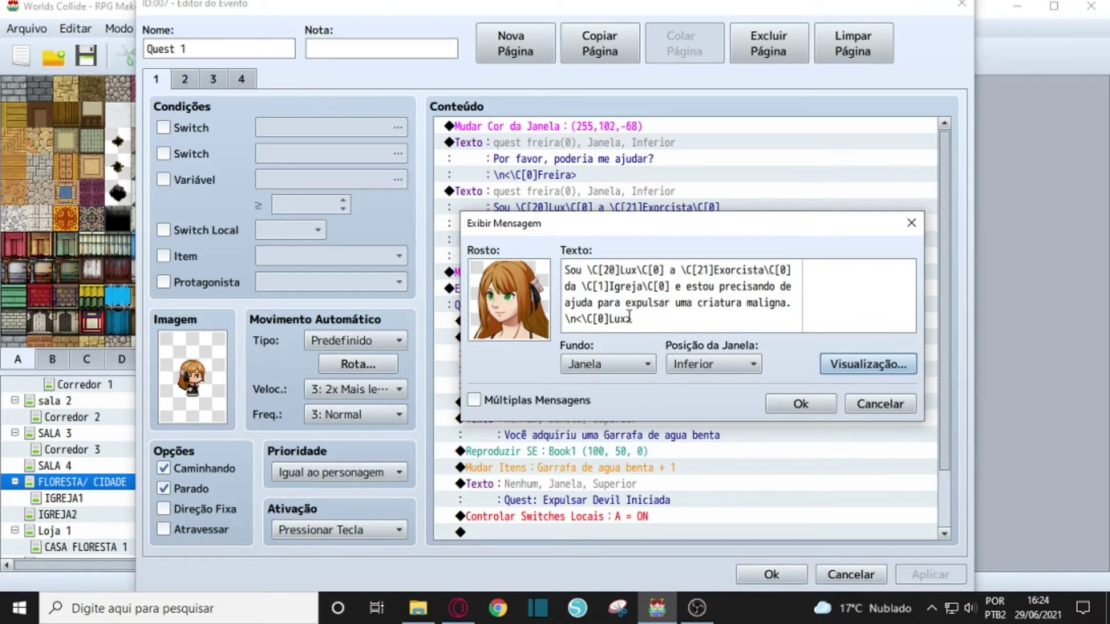
{"action": "left_click", "coordinate": [912, 222]}
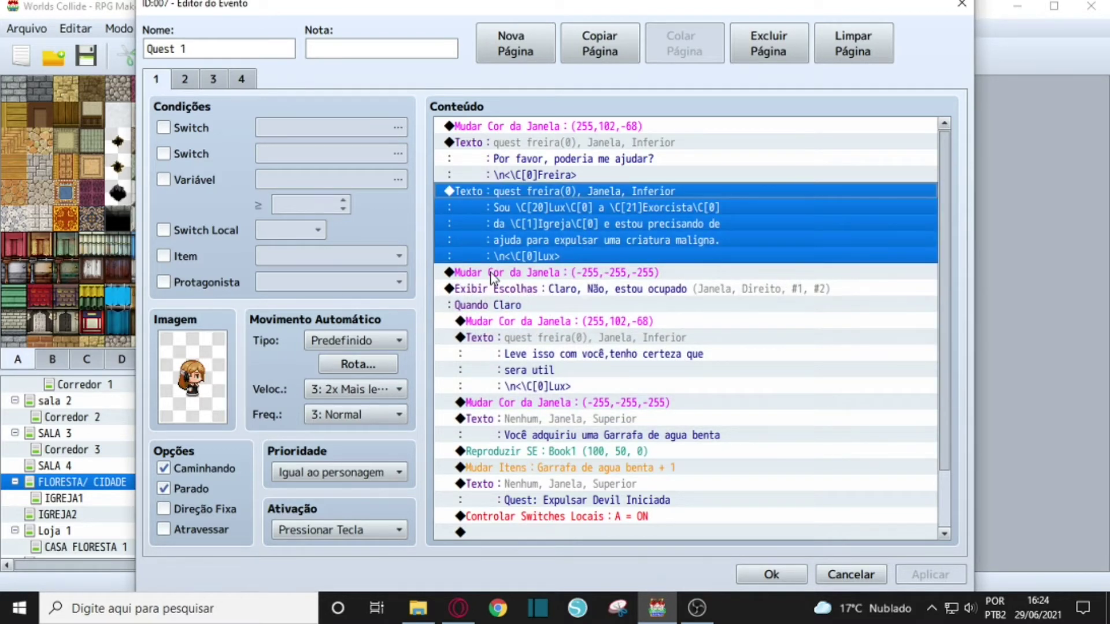
Review the Claro branch of the choices and inspect its message about receiving the Garrafa de agua benta.
{"action": "scroll", "coordinate": [495, 283], "scroll_direction": "down", "scroll_amount": 1}
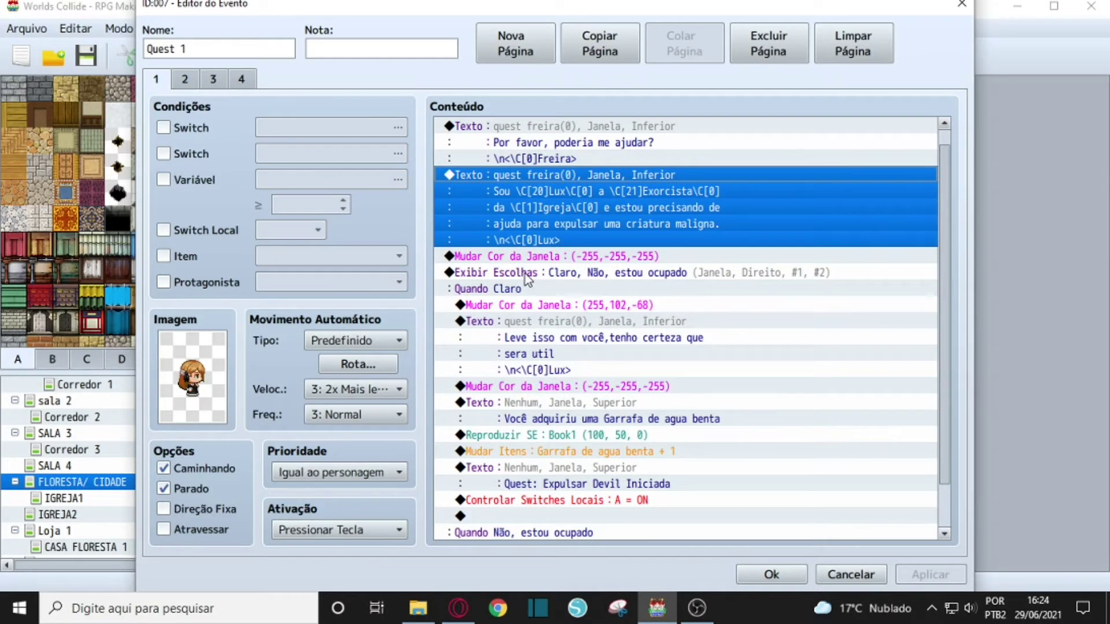
{"action": "scroll", "coordinate": [485, 321], "scroll_direction": "down", "scroll_amount": 2}
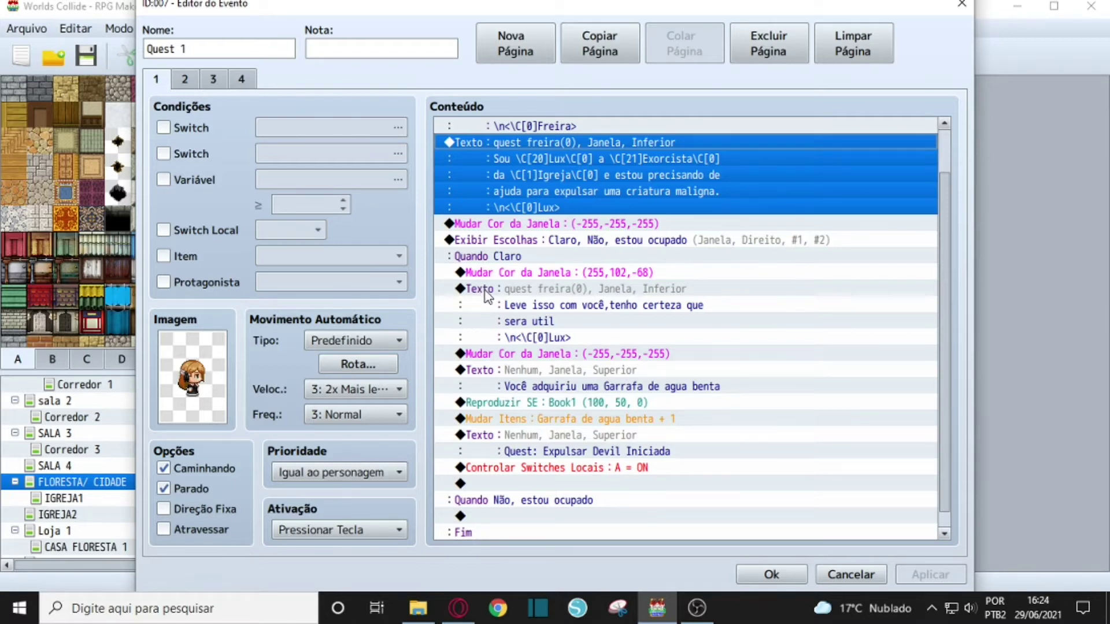
{"action": "scroll", "coordinate": [488, 295], "scroll_direction": "down", "scroll_amount": 1}
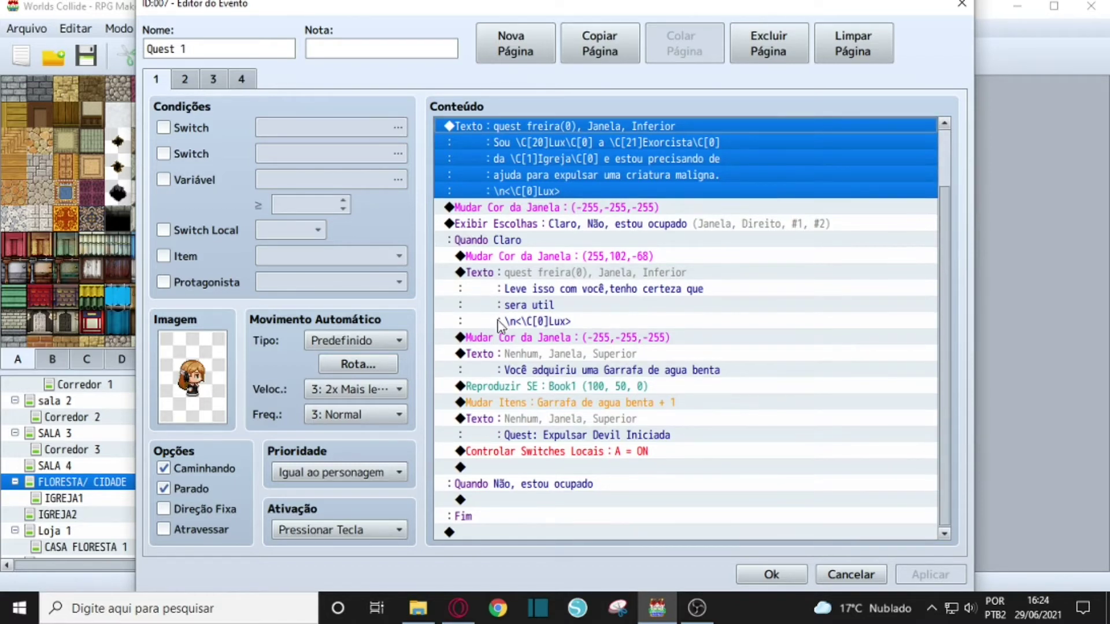
{"action": "right_click", "coordinate": [481, 356]}
{"action": "left_click", "coordinate": [513, 385]}
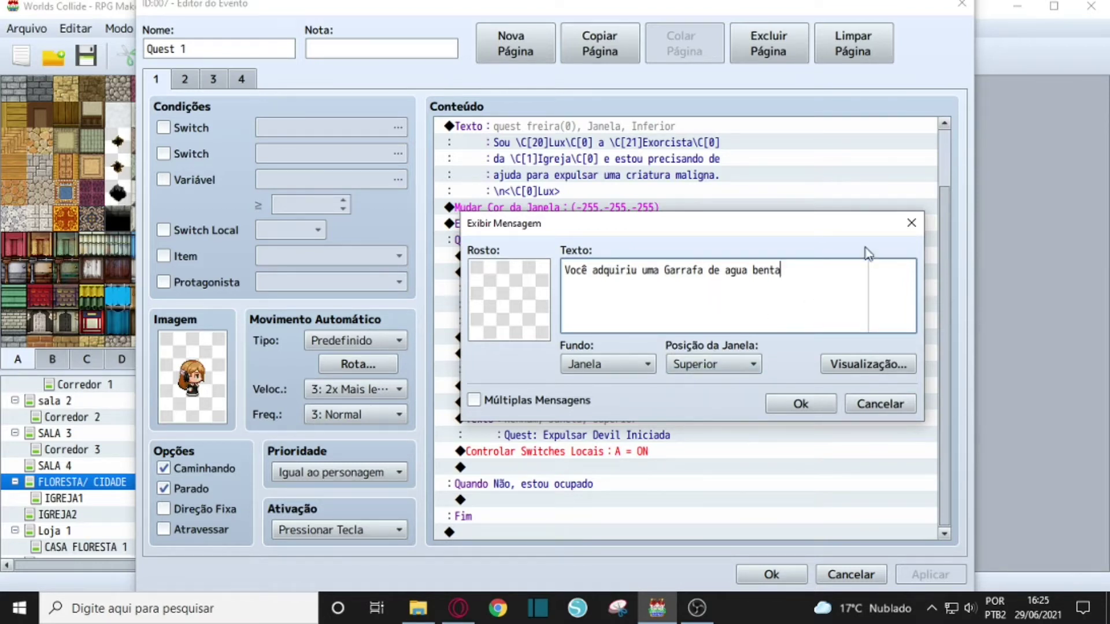
{"action": "left_click", "coordinate": [912, 223]}
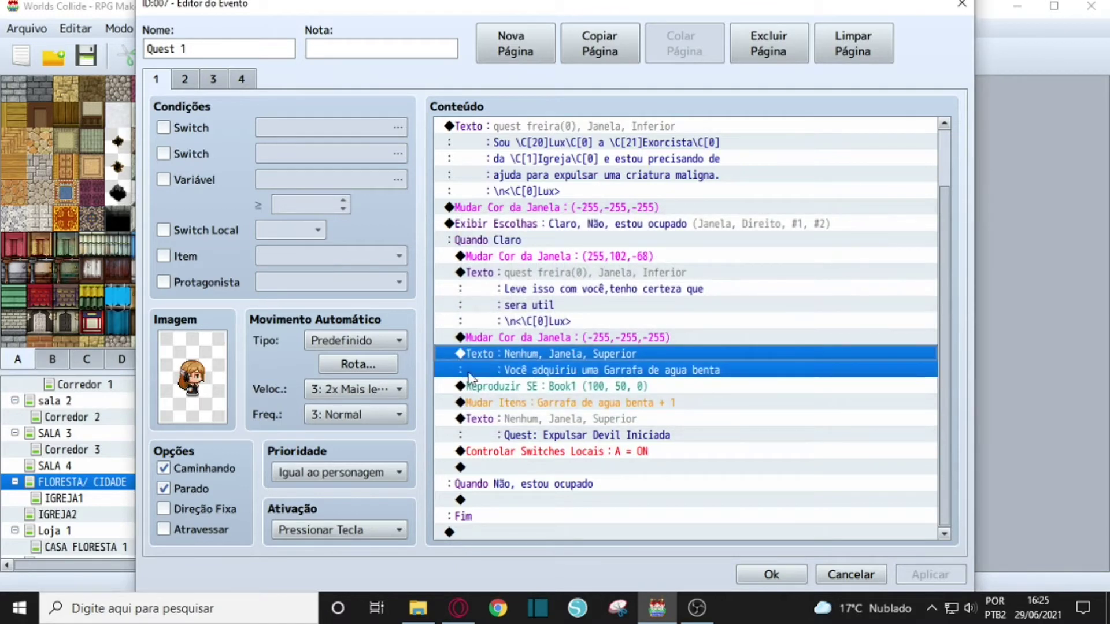
Inspect the Reproduzir SE command in the Claro branch and play the Book1 sound effect.
{"action": "right_click", "coordinate": [508, 392]}
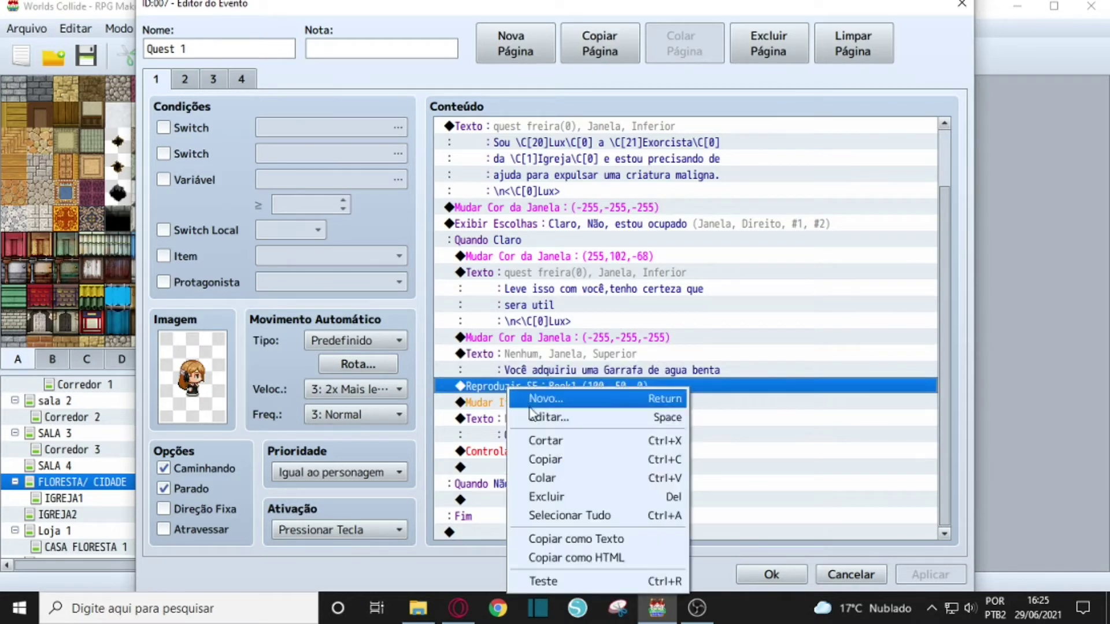
{"action": "left_click", "coordinate": [538, 417]}
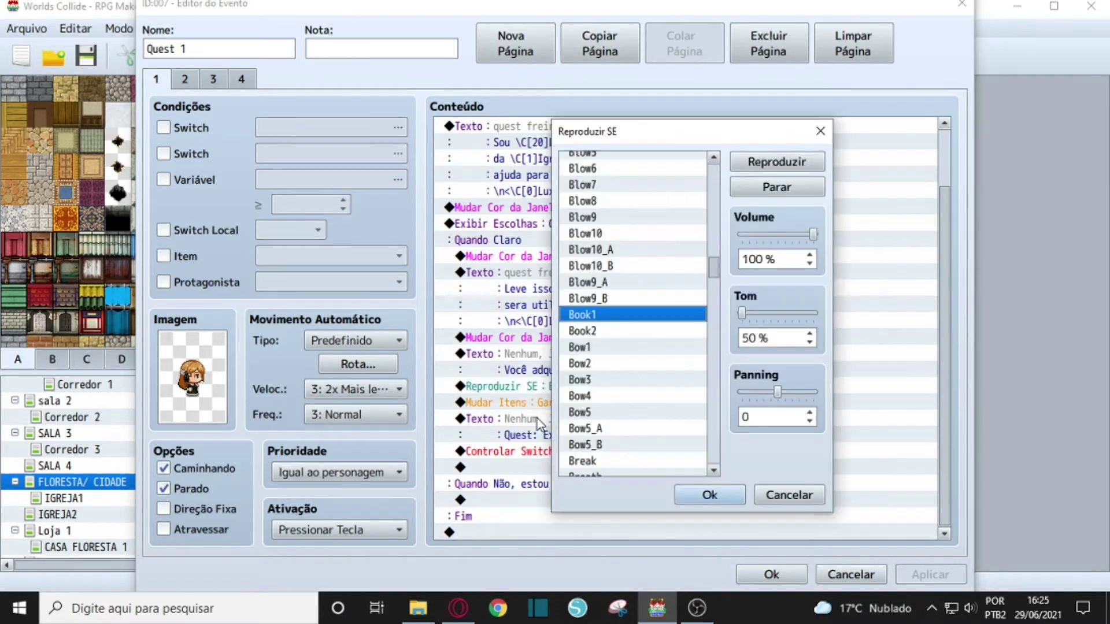
{"action": "left_click", "coordinate": [767, 165]}
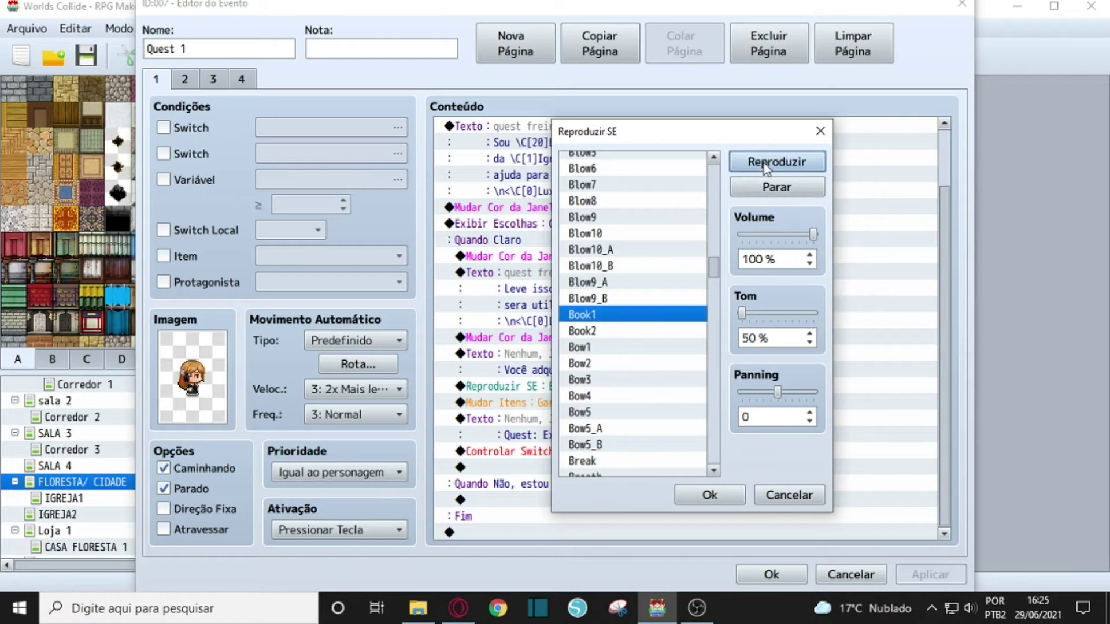
{"action": "left_click", "coordinate": [818, 134]}
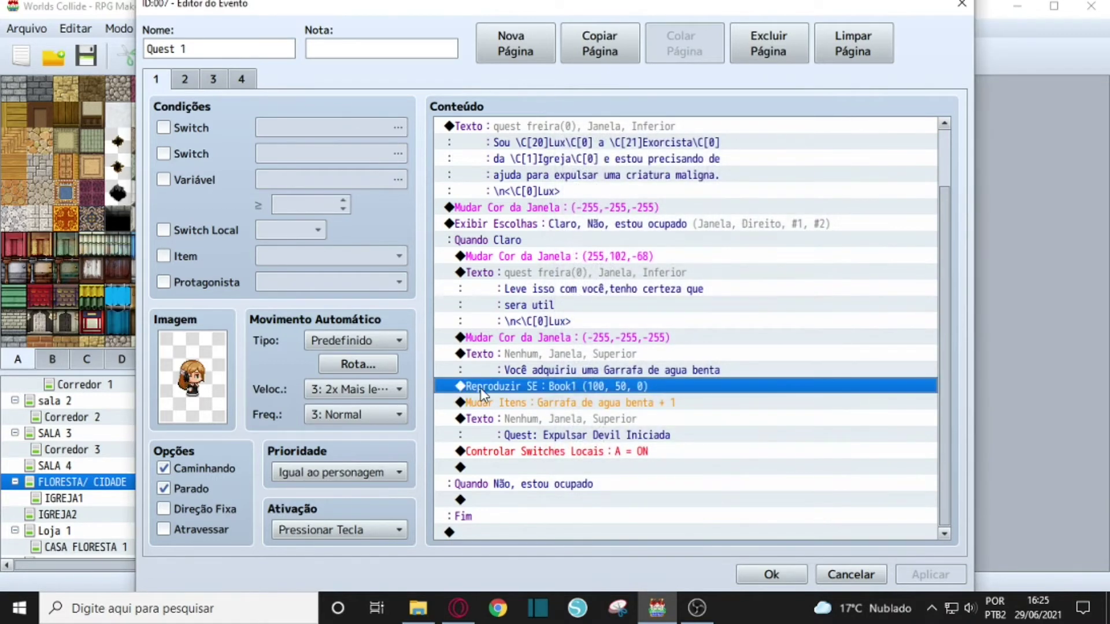
Look up where the Reproduzir SE command is found among the event commands, without adding it.
{"action": "key", "text": "Insert"}
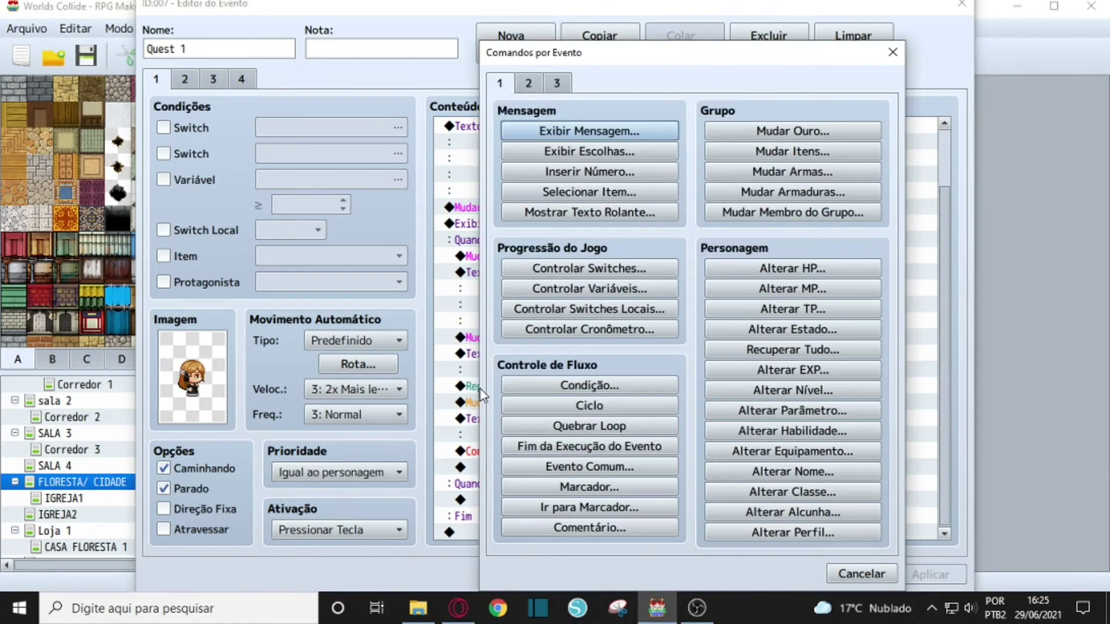
{"action": "left_click", "coordinate": [537, 85]}
{"action": "left_click", "coordinate": [558, 86]}
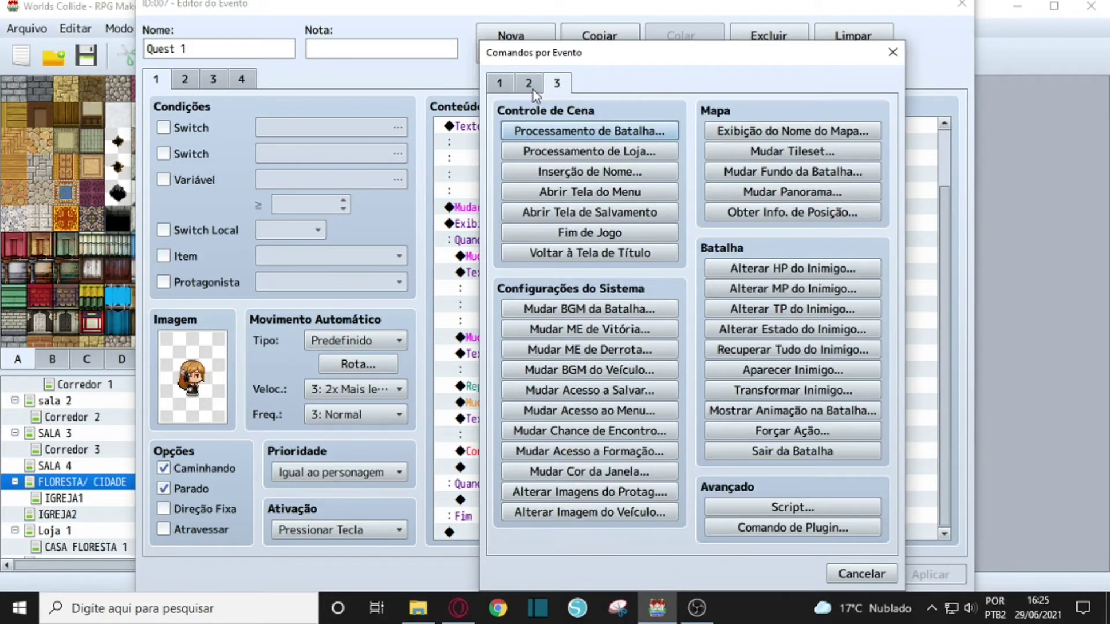
{"action": "left_click", "coordinate": [535, 93]}
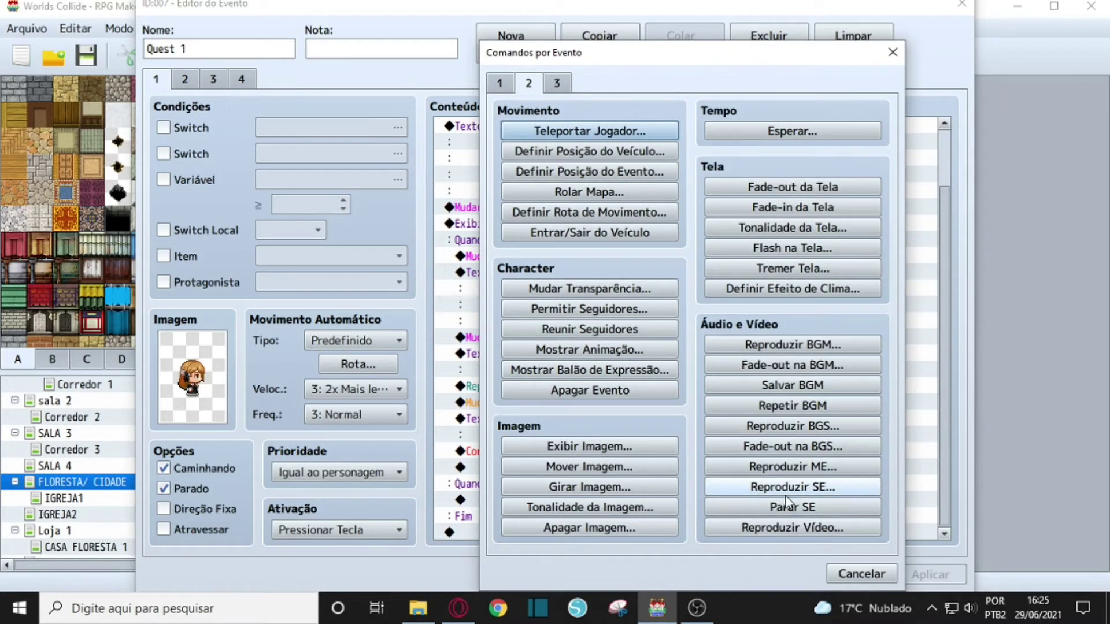
{"action": "left_click", "coordinate": [892, 52]}
Examine the Mudar Itens command for the Garrafa de agua benta and the "Quest: Expulsar Devil Iniciada" message.
{"action": "left_click", "coordinate": [497, 403]}
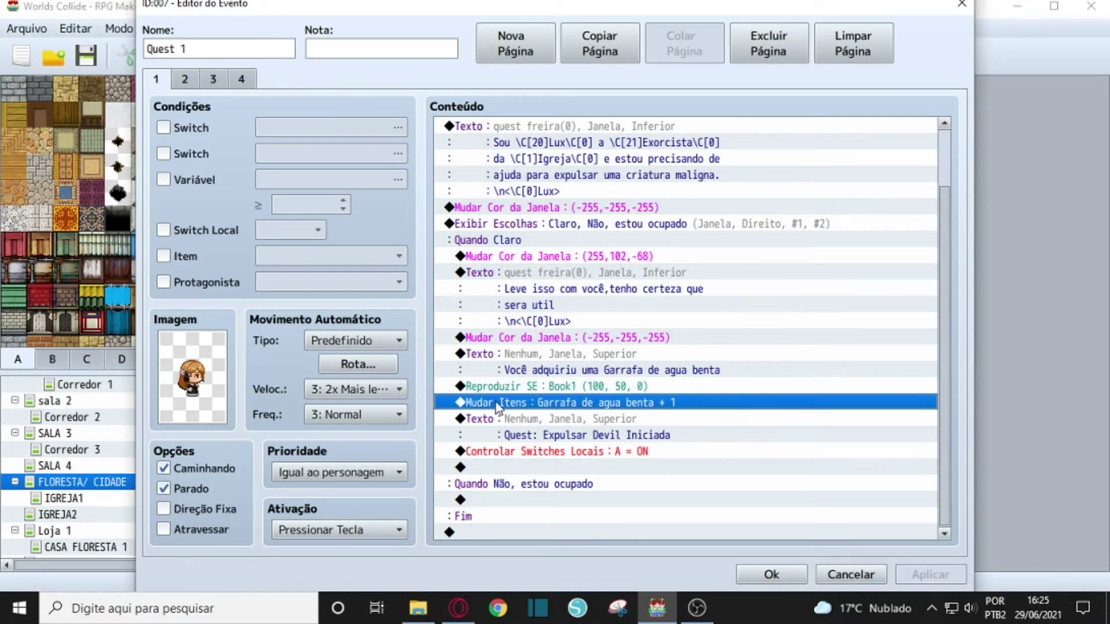
{"action": "right_click", "coordinate": [496, 405]}
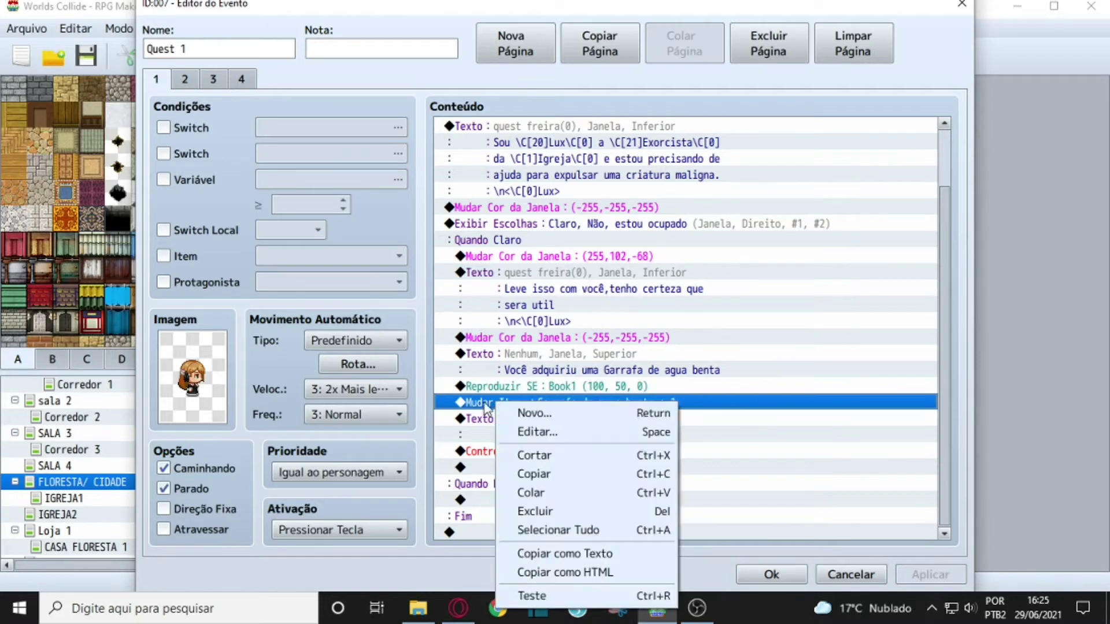
{"action": "left_click", "coordinate": [489, 422]}
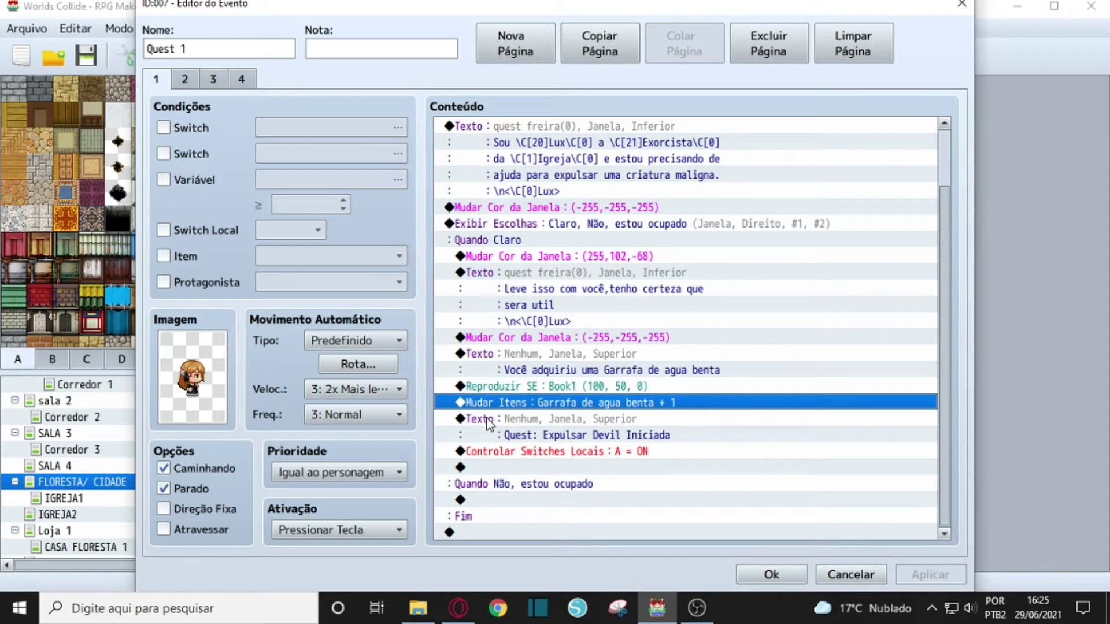
{"action": "left_click", "coordinate": [486, 419]}
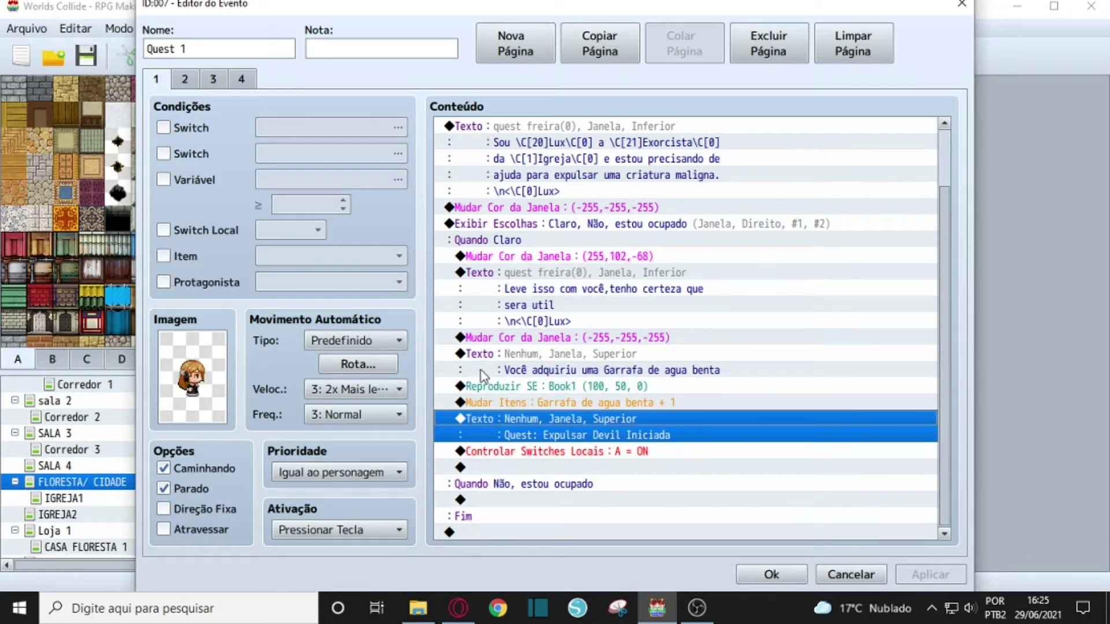
{"action": "right_click", "coordinate": [482, 419]}
{"action": "left_click", "coordinate": [517, 453]}
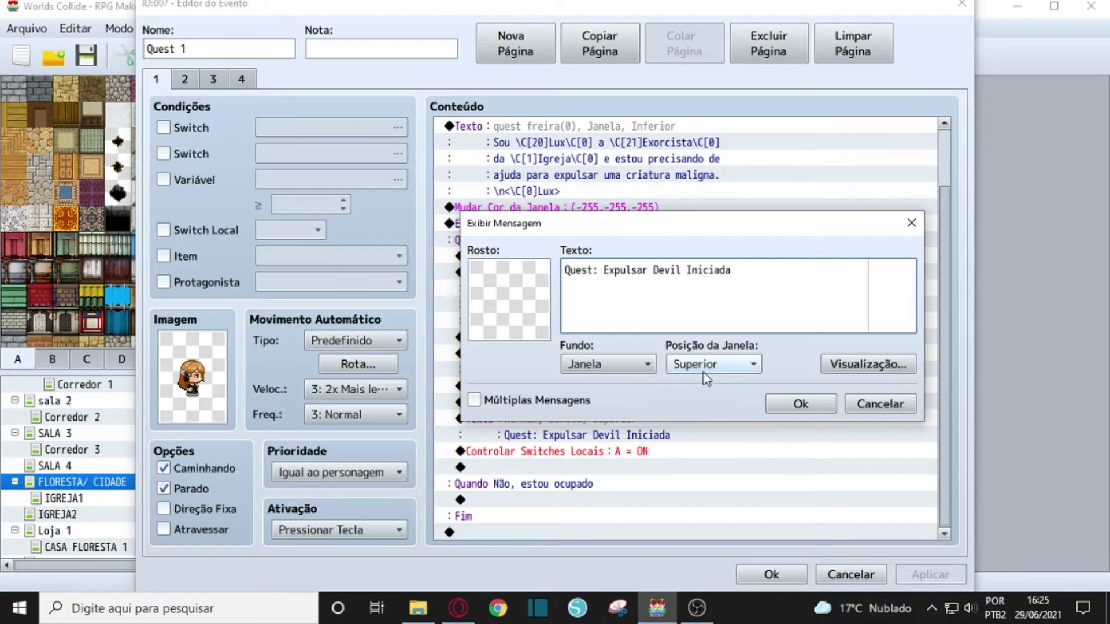
{"action": "left_click", "coordinate": [912, 223]}
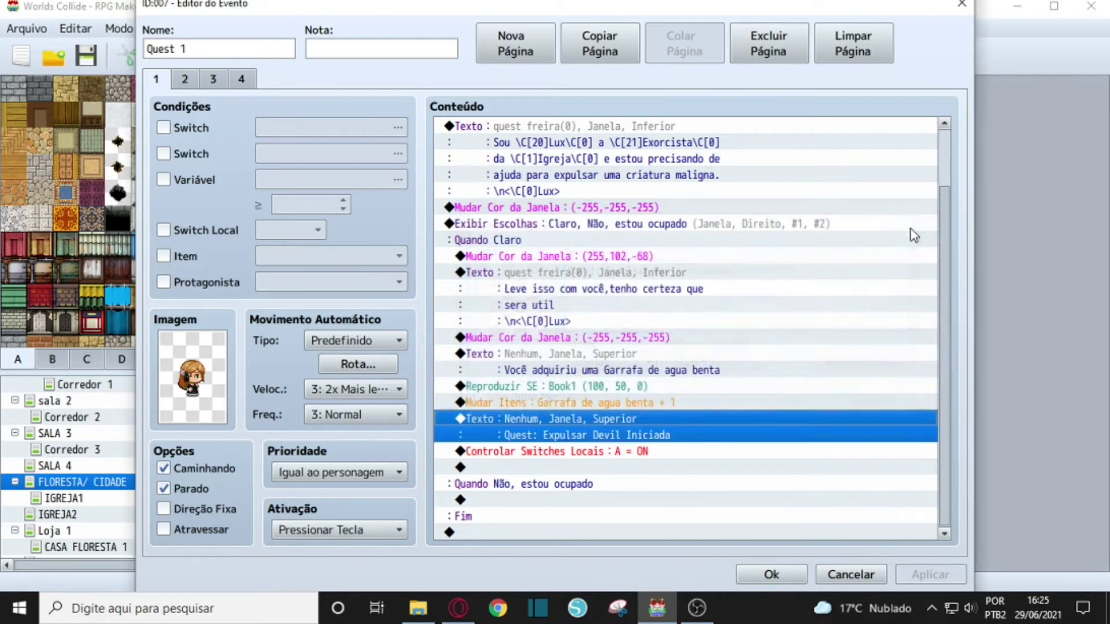
Look up Controlar Switches Locais among the event commands without adding it, and view page 2 of the Quest 1 event.
{"action": "double_click", "coordinate": [511, 466]}
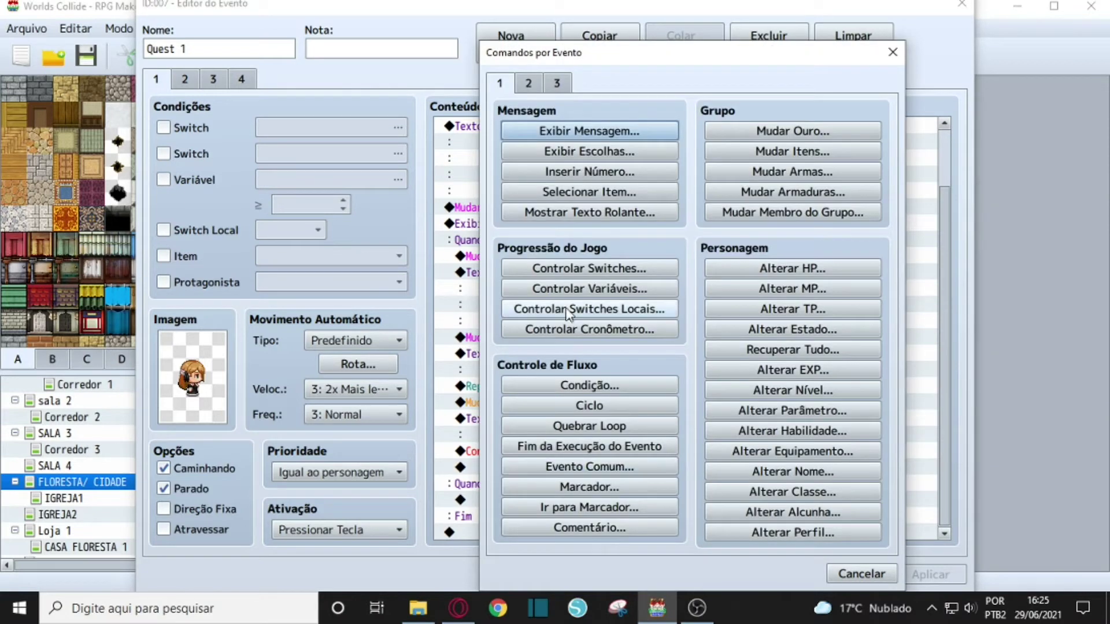
{"action": "left_click", "coordinate": [893, 52]}
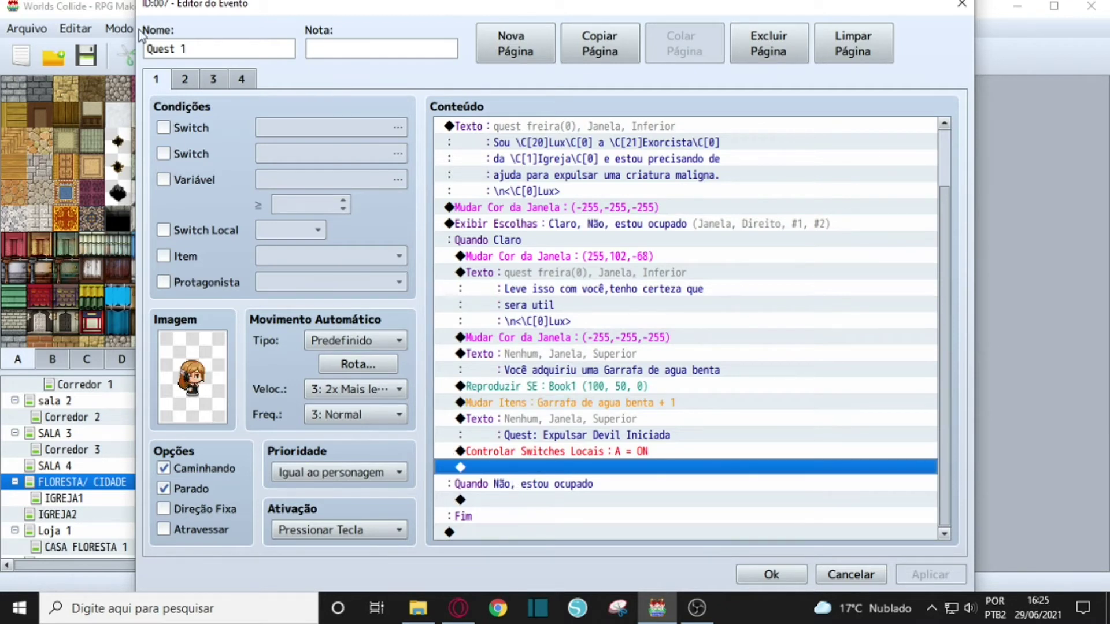
{"action": "left_click", "coordinate": [185, 81]}
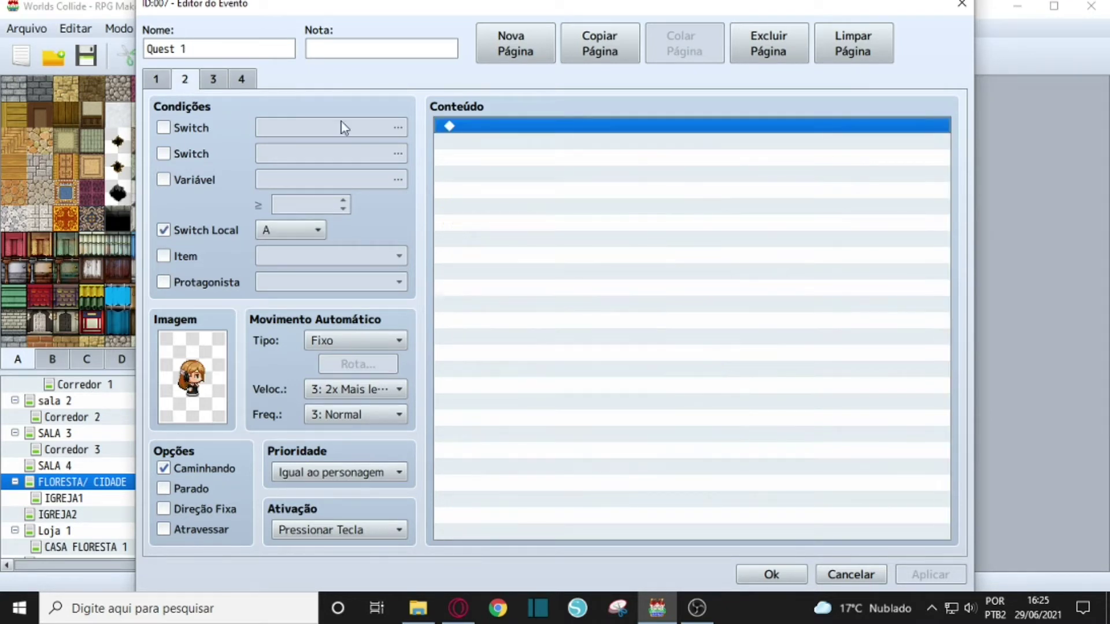
Try out a message reading "Mt obrigada" on page 2 of the event, without adding it.
{"action": "double_click", "coordinate": [486, 125]}
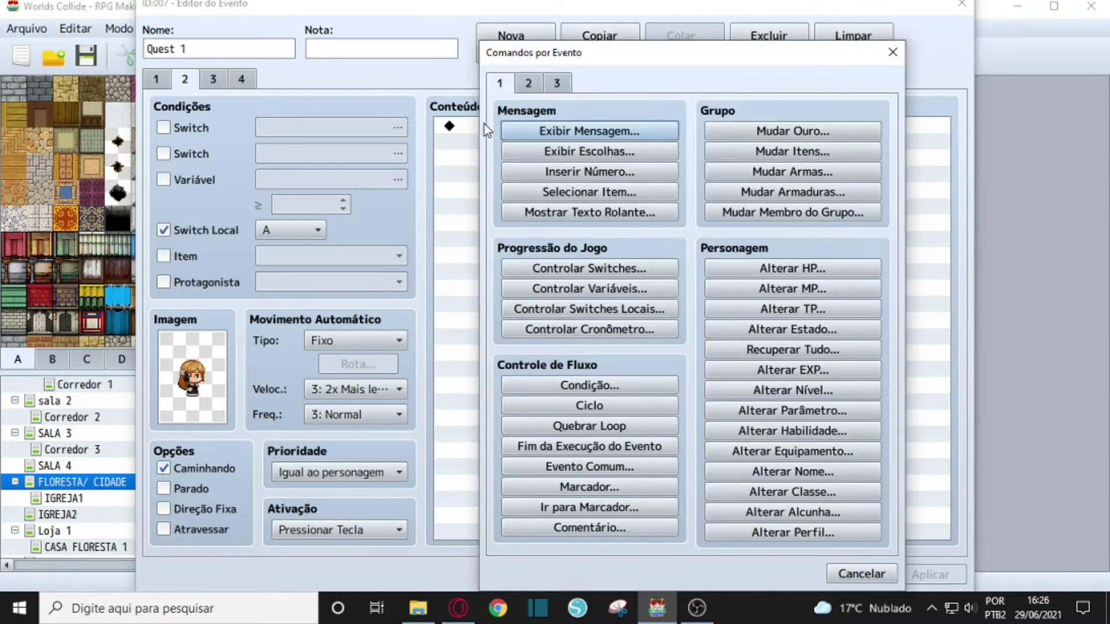
{"action": "left_click", "coordinate": [530, 133]}
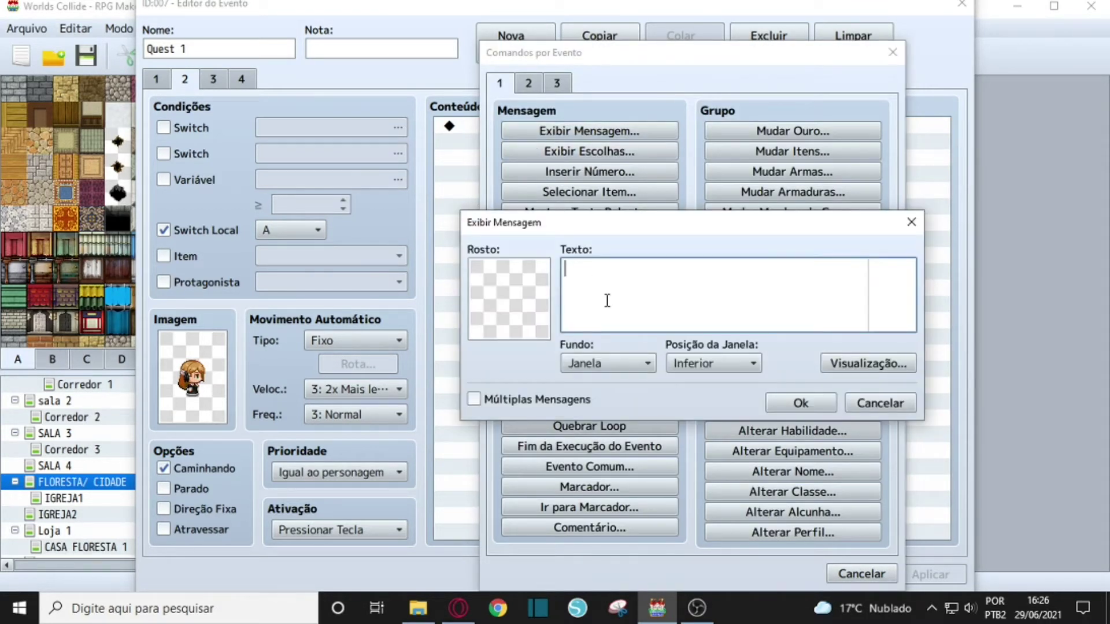
{"action": "type", "text": "Mt obrigado"}
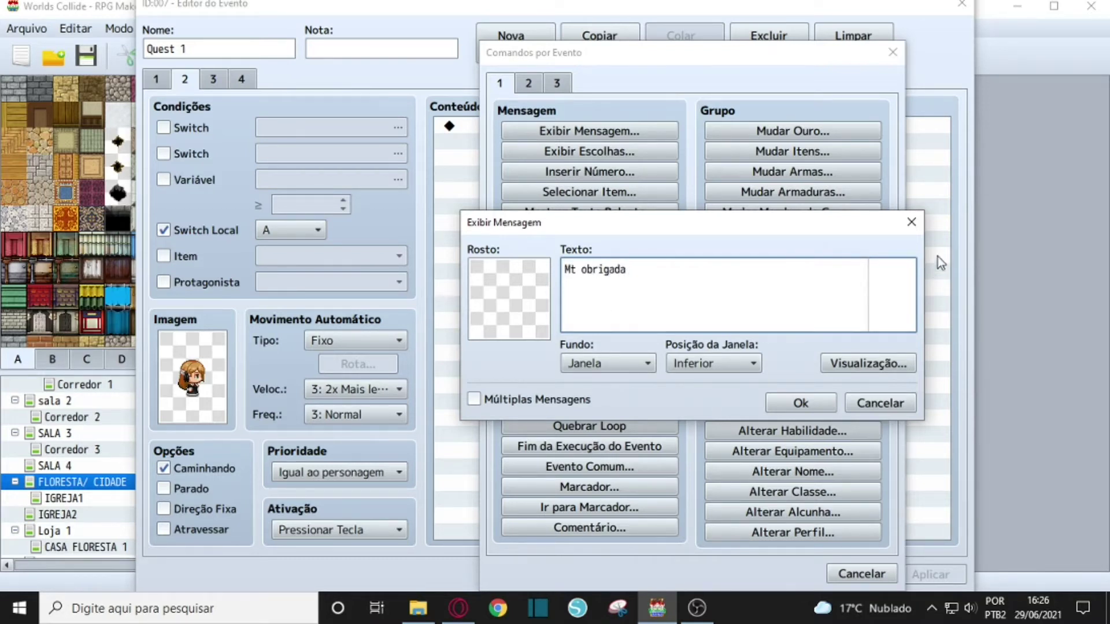
{"action": "left_click", "coordinate": [911, 223]}
{"action": "left_click", "coordinate": [892, 53]}
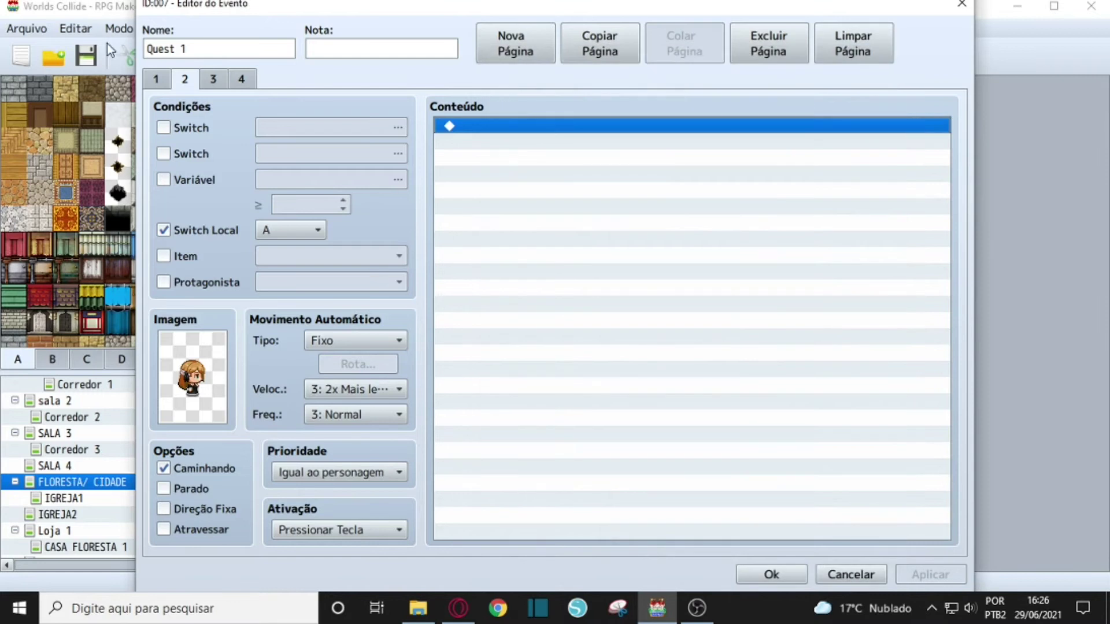
Review the conditions and contents of pages 3 and 4 of the Quest 1 event and close its editor.
{"action": "left_click", "coordinate": [214, 79]}
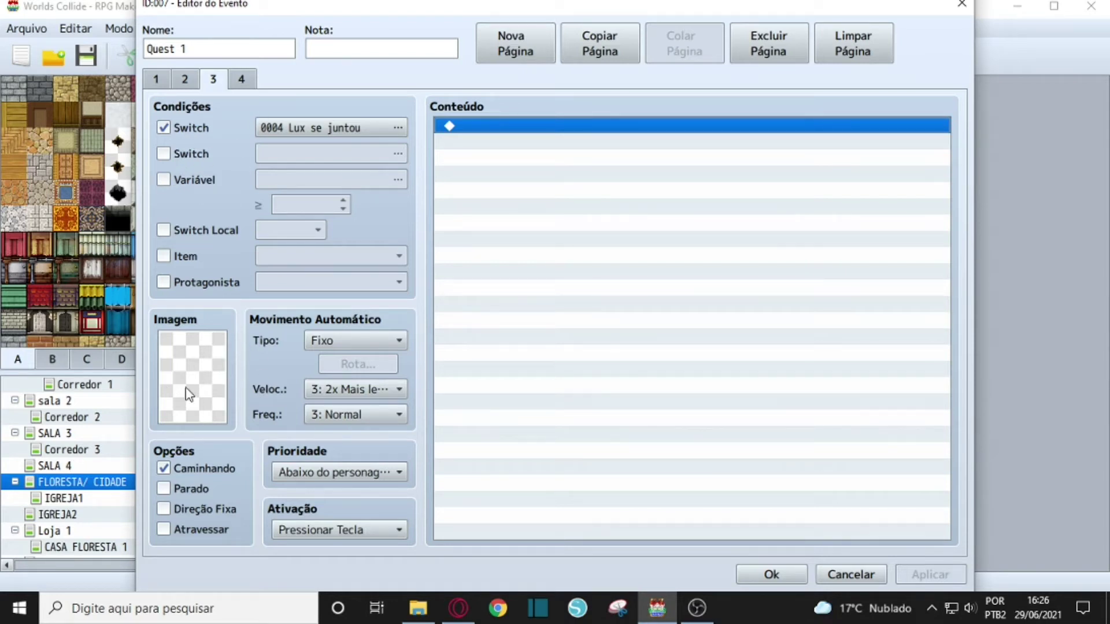
{"action": "left_click", "coordinate": [251, 75]}
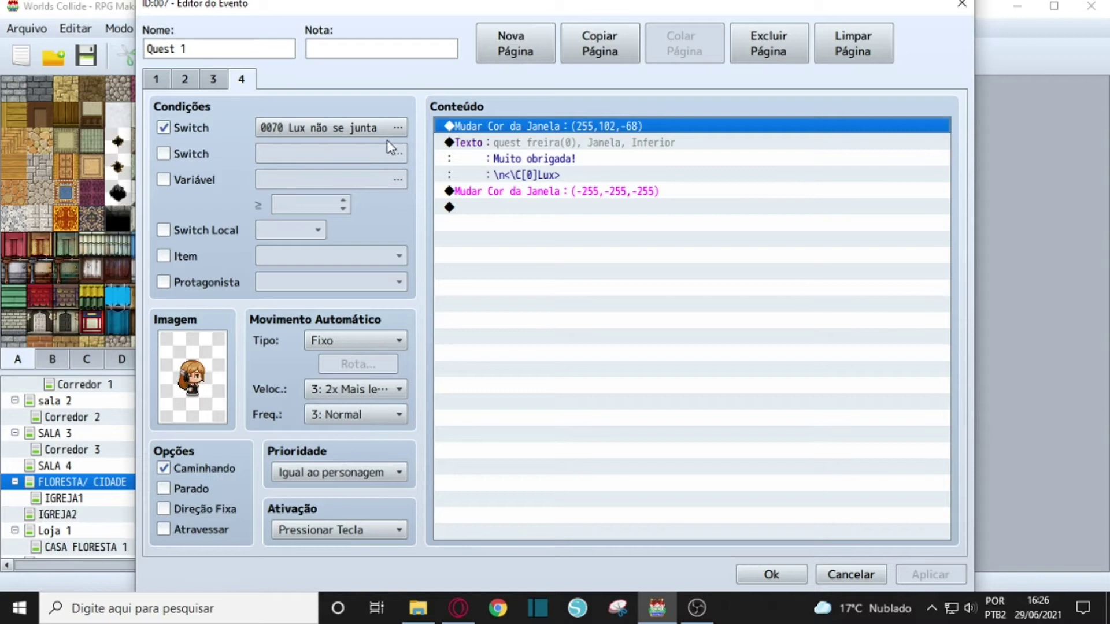
{"action": "left_click", "coordinate": [962, 4]}
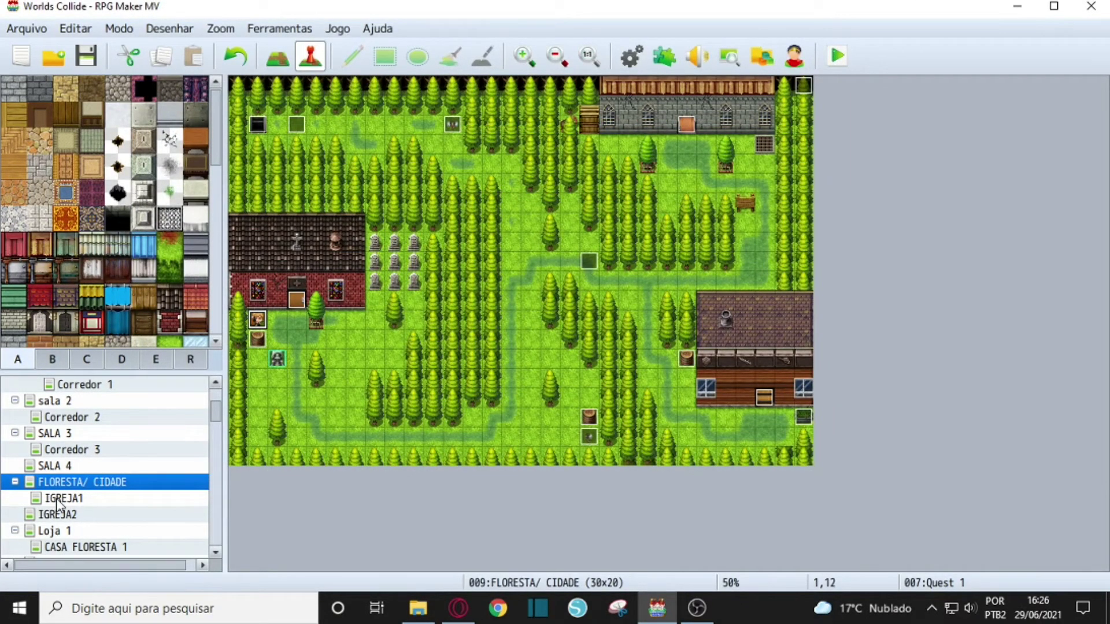
Inspect the Porta event at the brick church's entrance on the FLORESTA/ CIDADE map and close it.
{"action": "left_click", "coordinate": [296, 298]}
{"action": "right_click", "coordinate": [295, 297]}
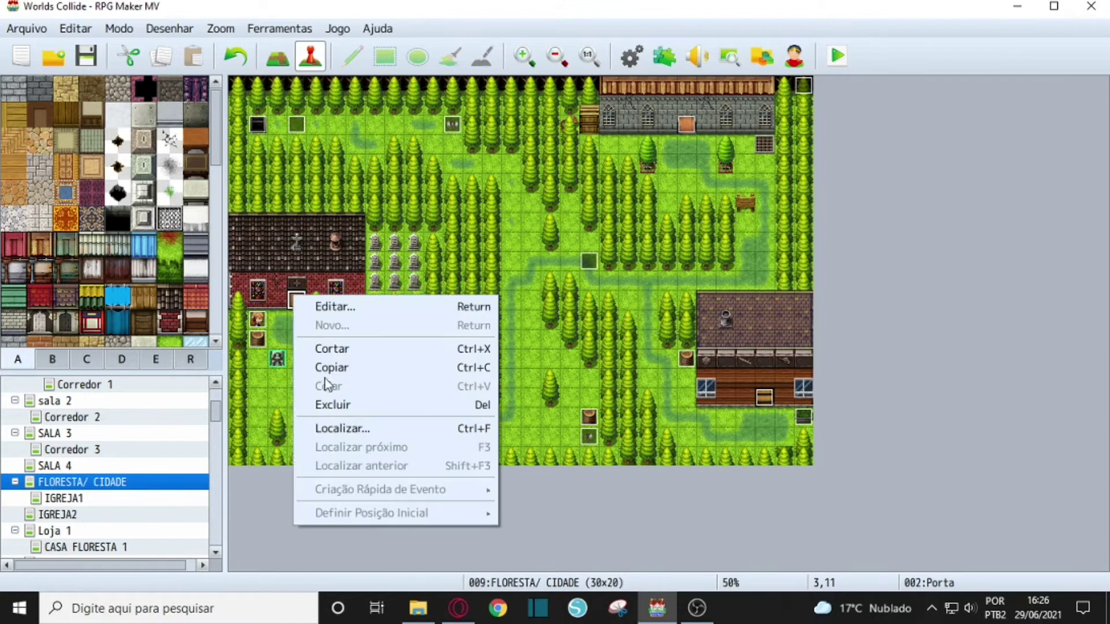
{"action": "left_click", "coordinate": [334, 306]}
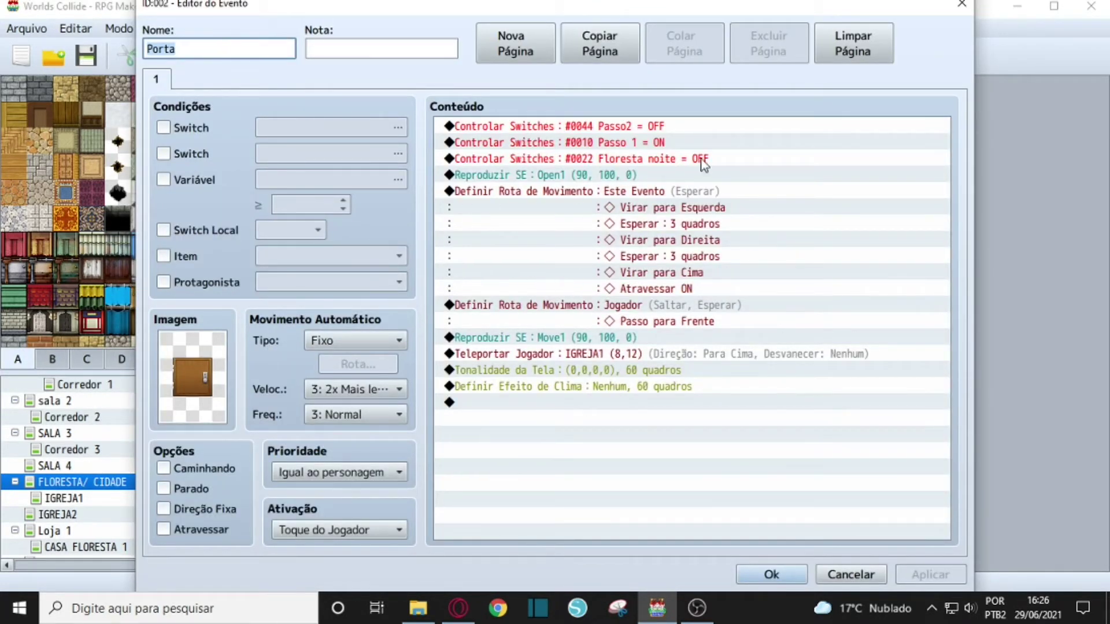
{"action": "left_click", "coordinate": [962, 5]}
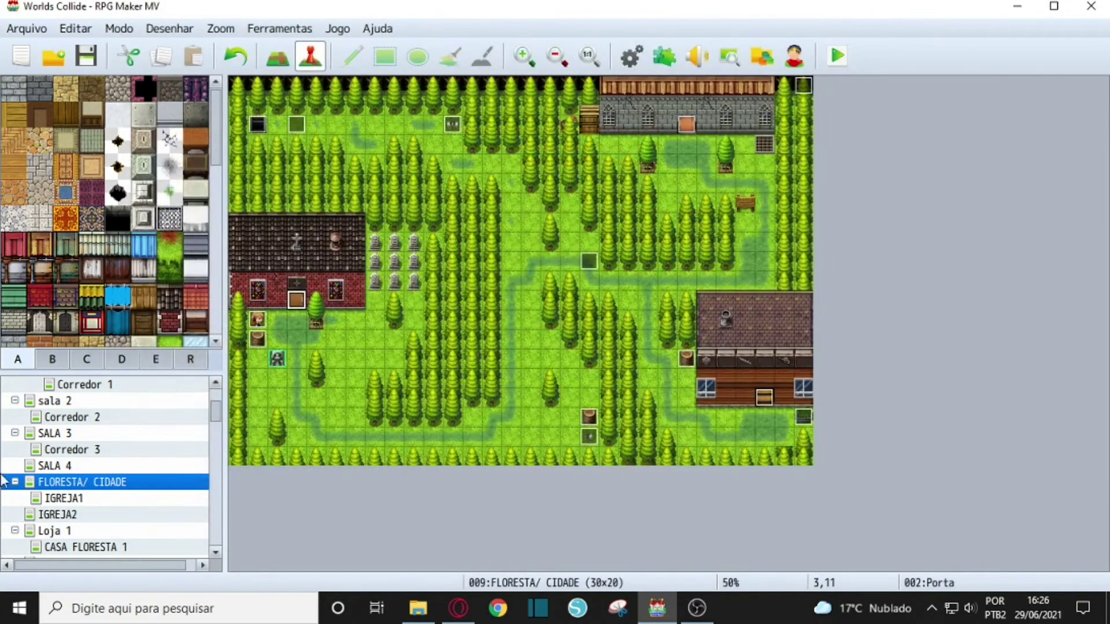
Open the Ghost event on the IGREJA1 map and examine its custom movement route.
{"action": "left_click", "coordinate": [64, 501]}
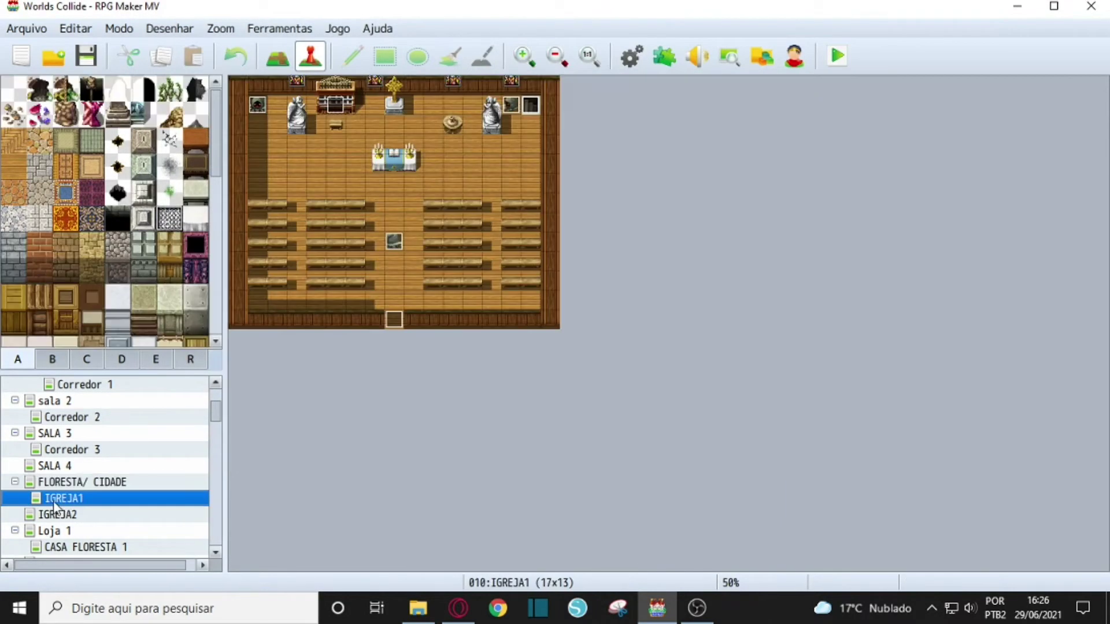
{"action": "right_click", "coordinate": [394, 244]}
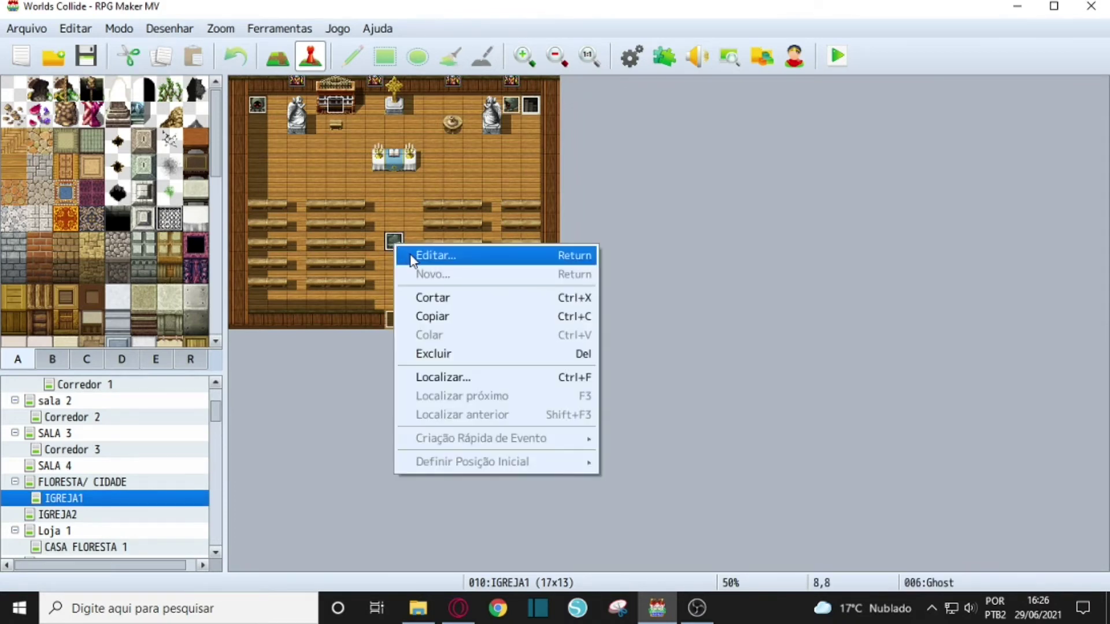
{"action": "left_click", "coordinate": [409, 253]}
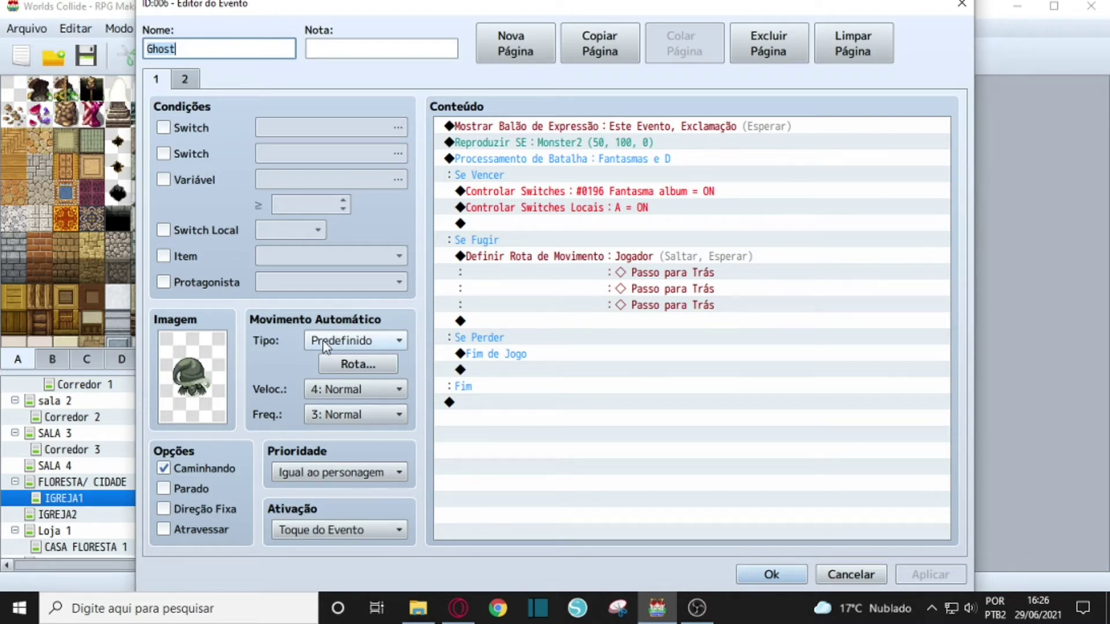
{"action": "left_click", "coordinate": [343, 364]}
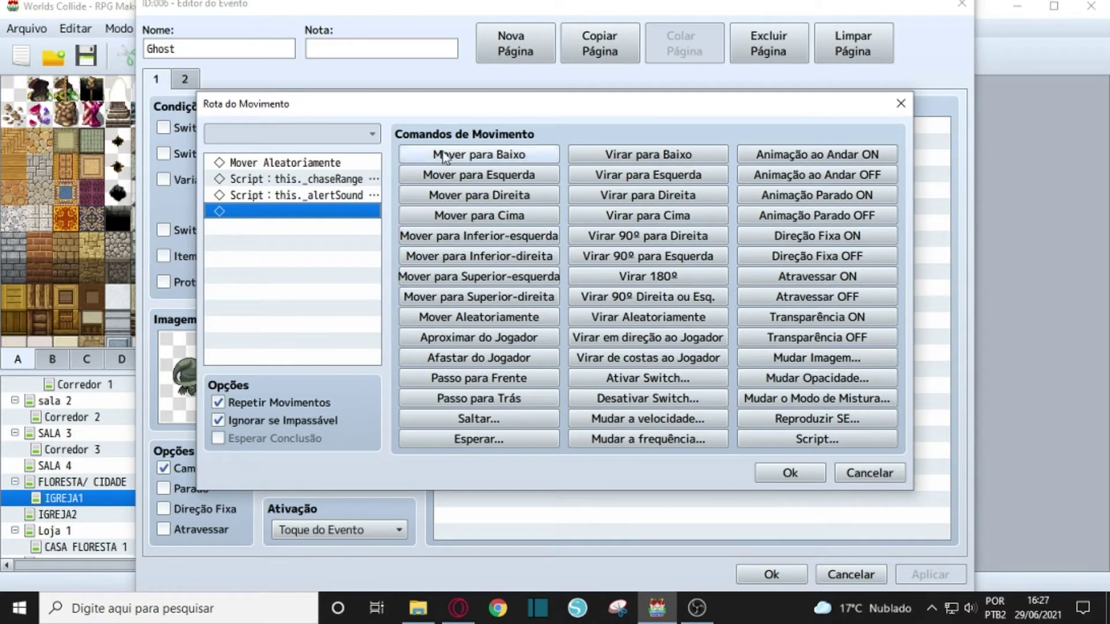
{"action": "left_click", "coordinate": [901, 104]}
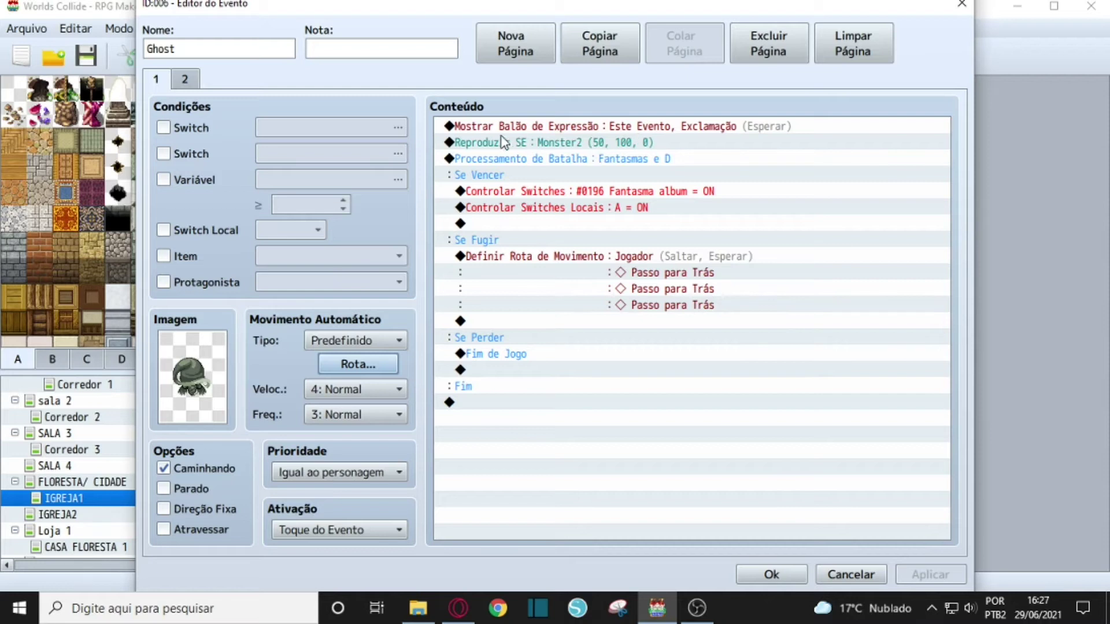
Inspect the Ghost event's Mostrar Balão de Expressão command without changing it.
{"action": "right_click", "coordinate": [536, 126]}
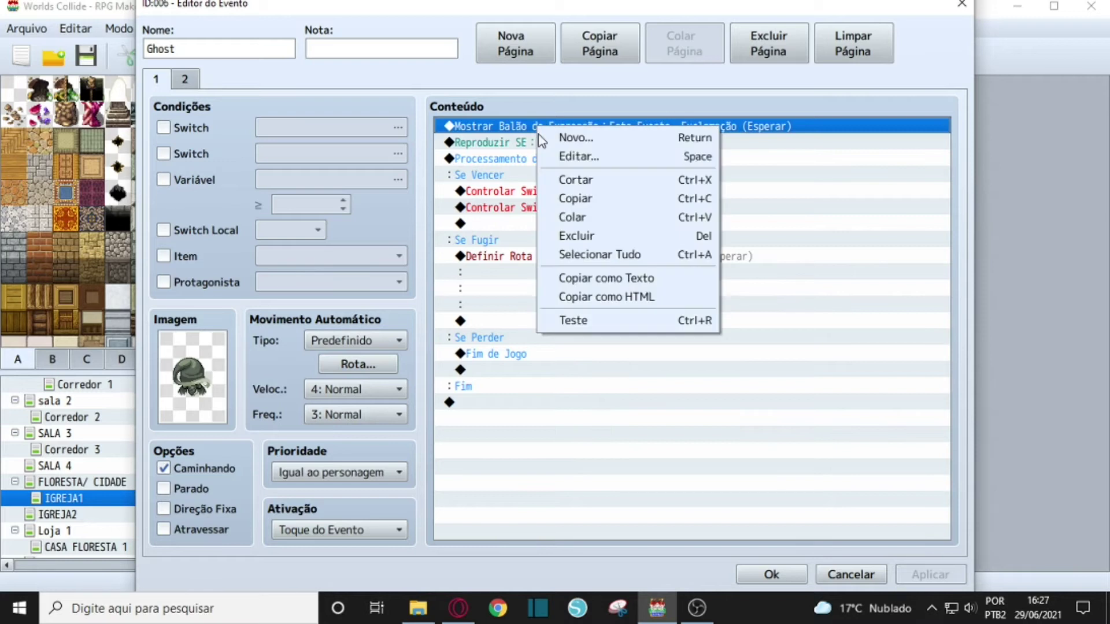
{"action": "left_click", "coordinate": [572, 157]}
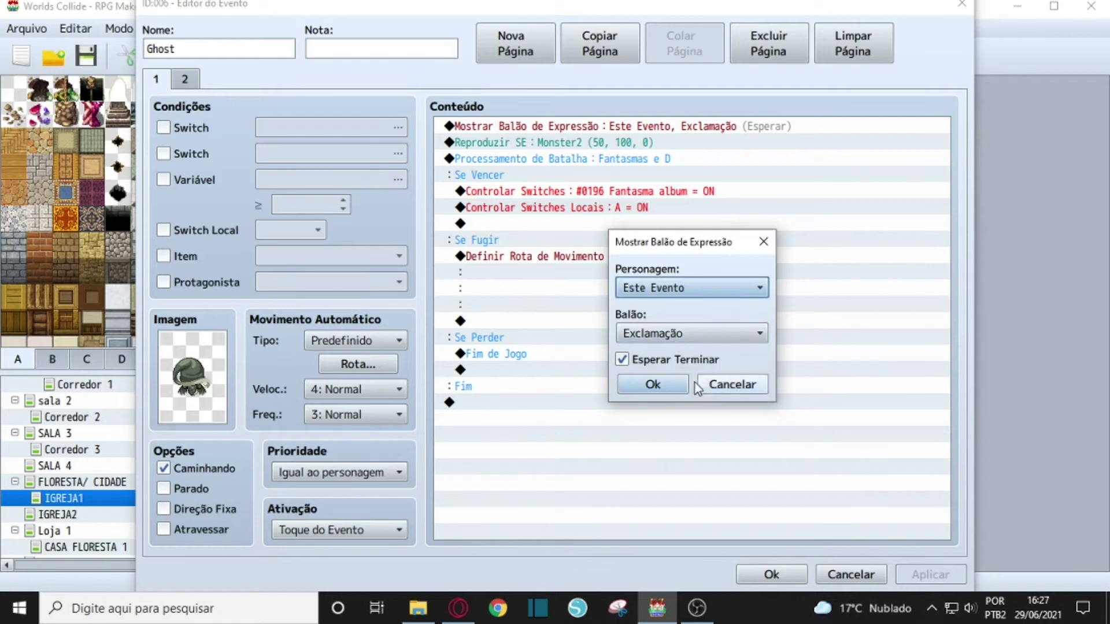
{"action": "left_click", "coordinate": [764, 242]}
Inspect the Ghost event's Reproduzir SE command and play the Monster2 sound effect.
{"action": "right_click", "coordinate": [529, 143]}
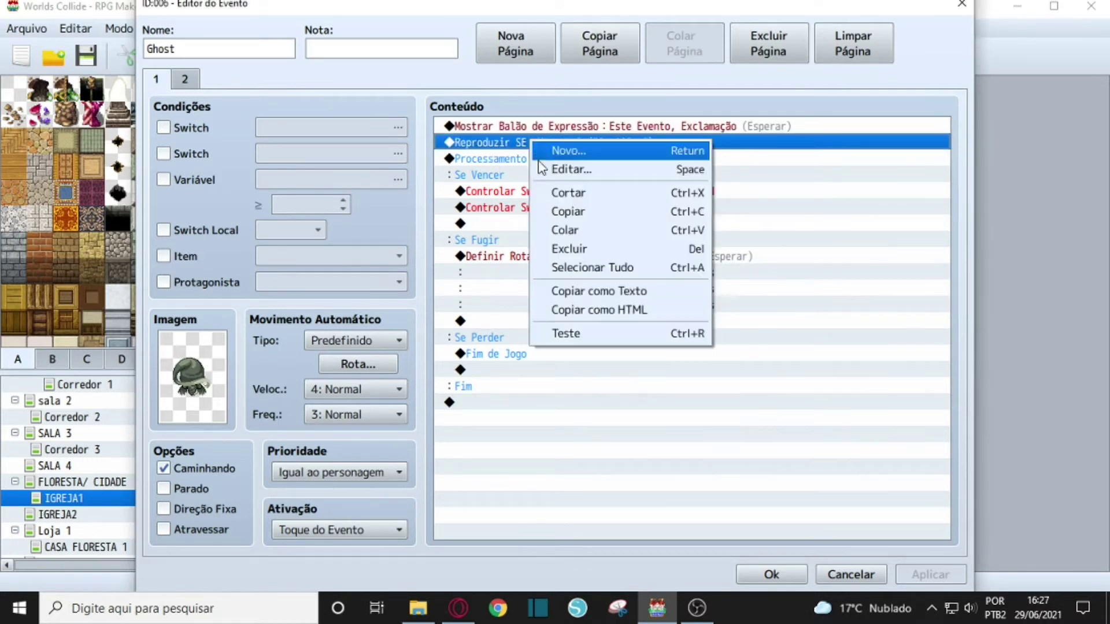
{"action": "left_click", "coordinate": [558, 172]}
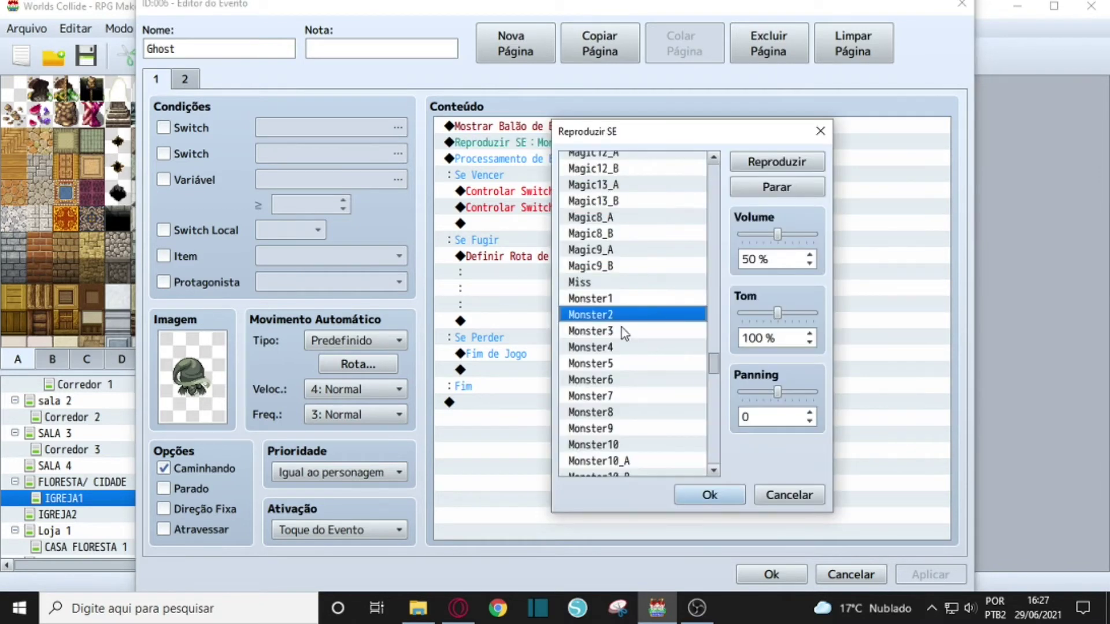
{"action": "left_click", "coordinate": [769, 165]}
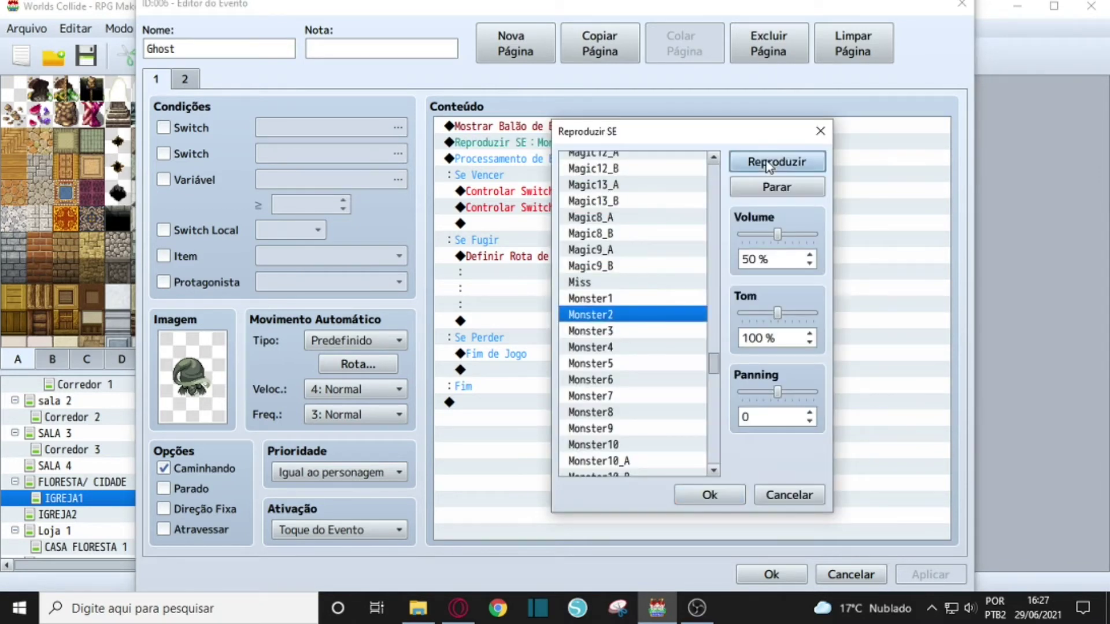
{"action": "left_click", "coordinate": [819, 134]}
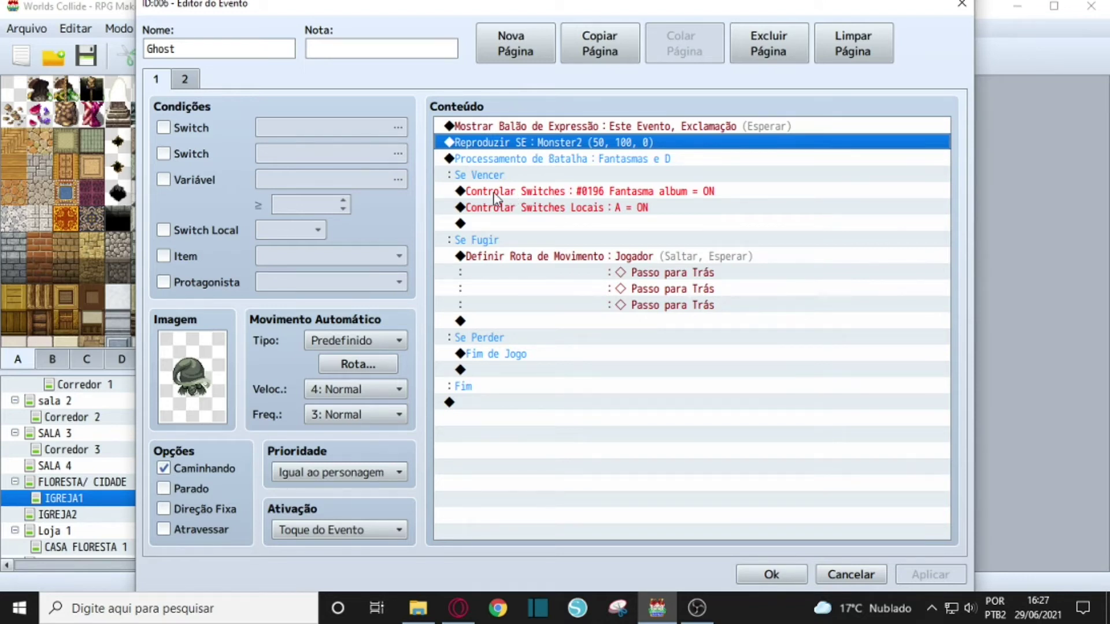
Review the Fantasma album switch and local switch commands in the Se Vencer branch of the battle.
{"action": "left_click", "coordinate": [519, 202]}
{"action": "left_click", "coordinate": [543, 181]}
{"action": "left_click", "coordinate": [538, 208]}
{"action": "left_click", "coordinate": [537, 191]}
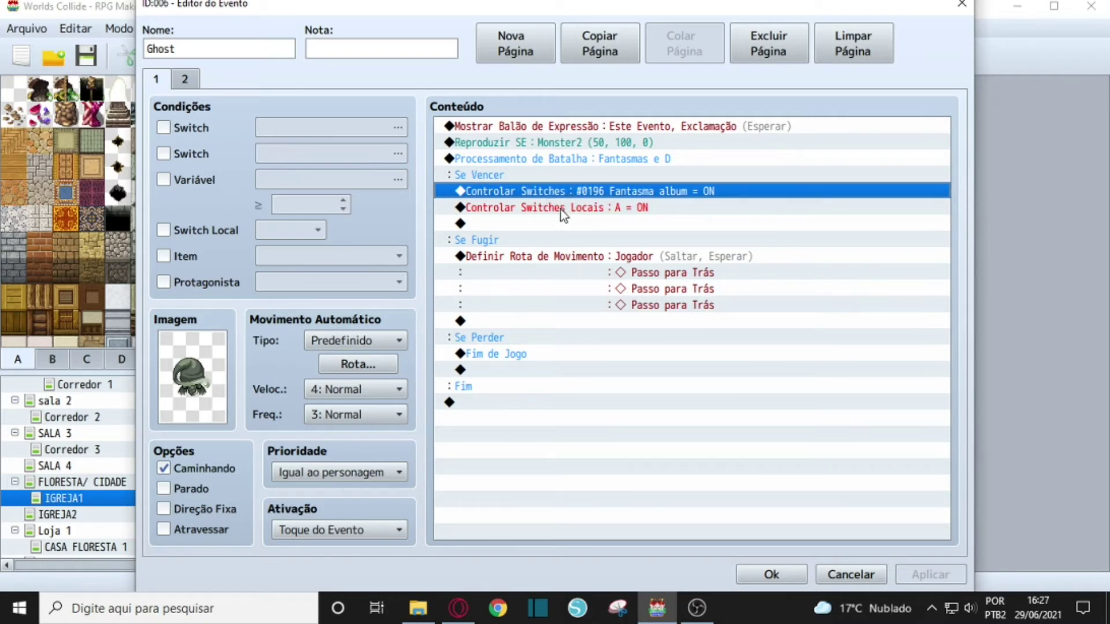
{"action": "left_click", "coordinate": [561, 209]}
Examine page 2 of the Ghost event and inspect its Controlar Switches Locais command.
{"action": "left_click", "coordinate": [185, 79]}
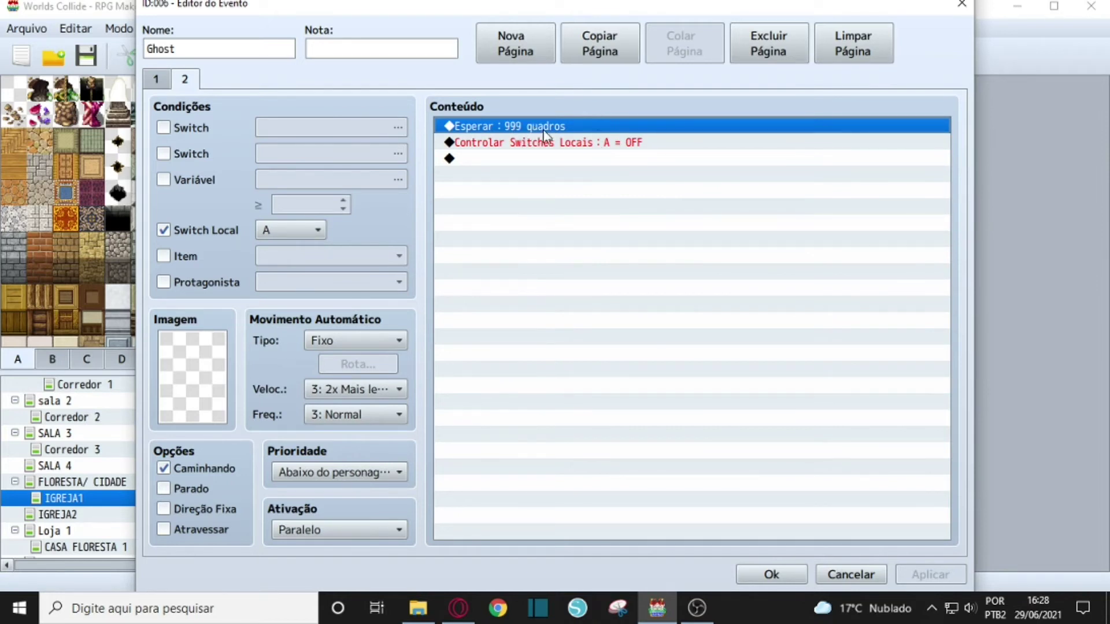
{"action": "right_click", "coordinate": [581, 144]}
{"action": "left_click", "coordinate": [616, 172]}
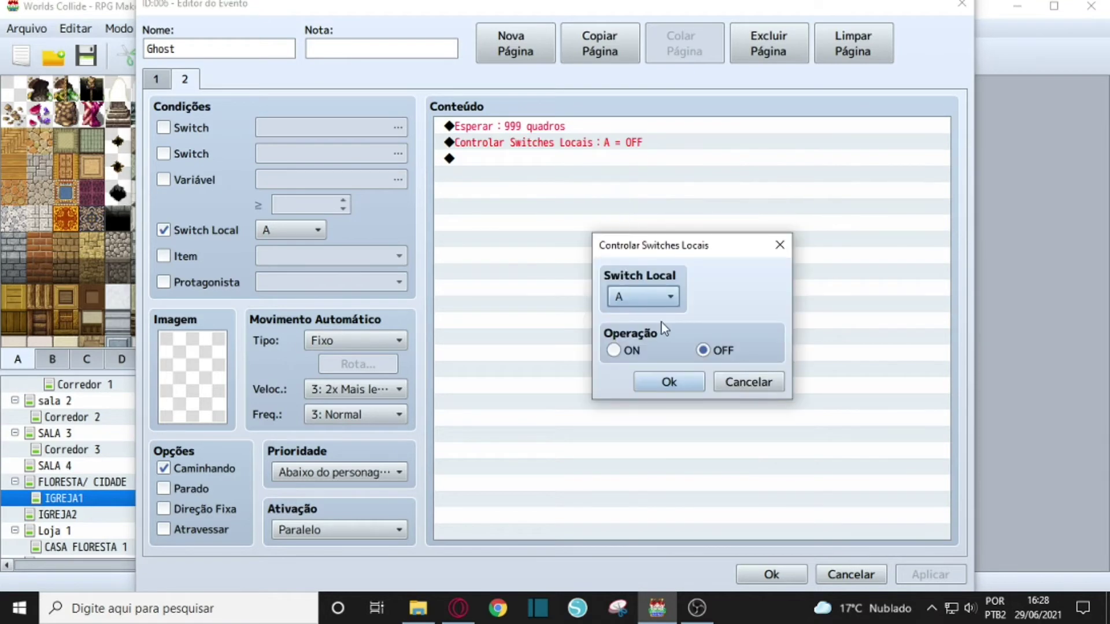
{"action": "left_click", "coordinate": [781, 244]}
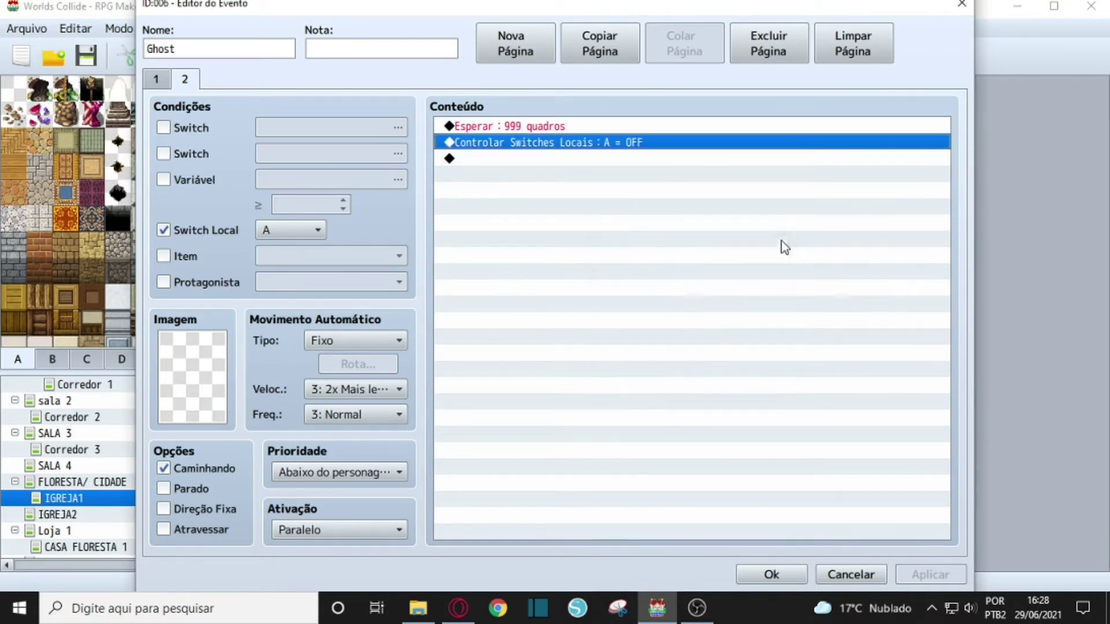
Compare pages 1 and 2 of the Ghost event and close its editor without changes.
{"action": "left_click", "coordinate": [155, 80]}
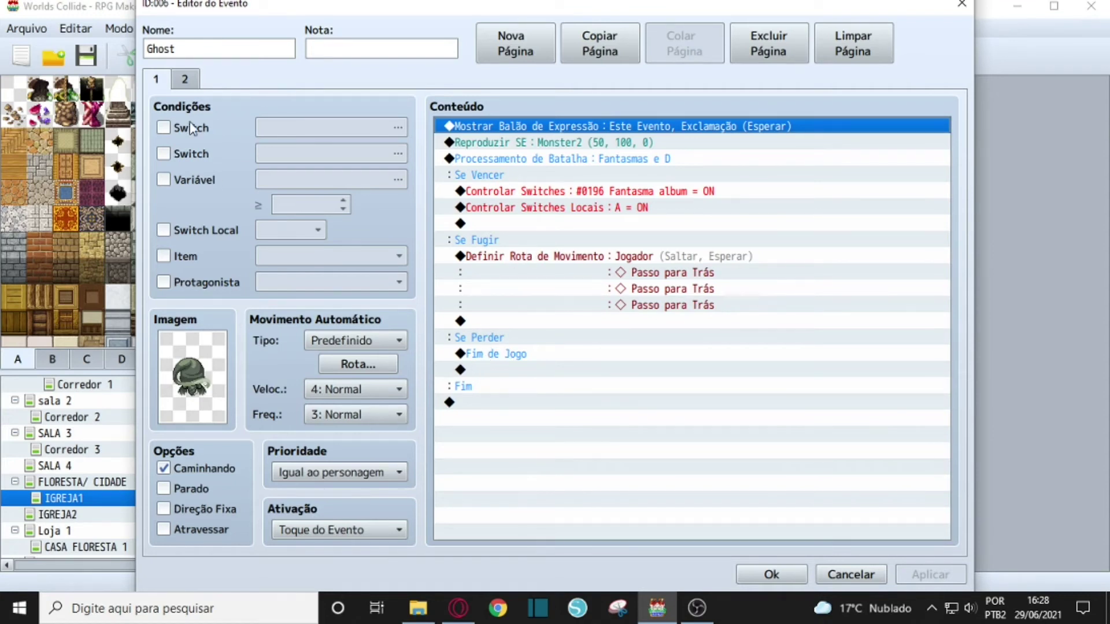
{"action": "left_click", "coordinate": [187, 81]}
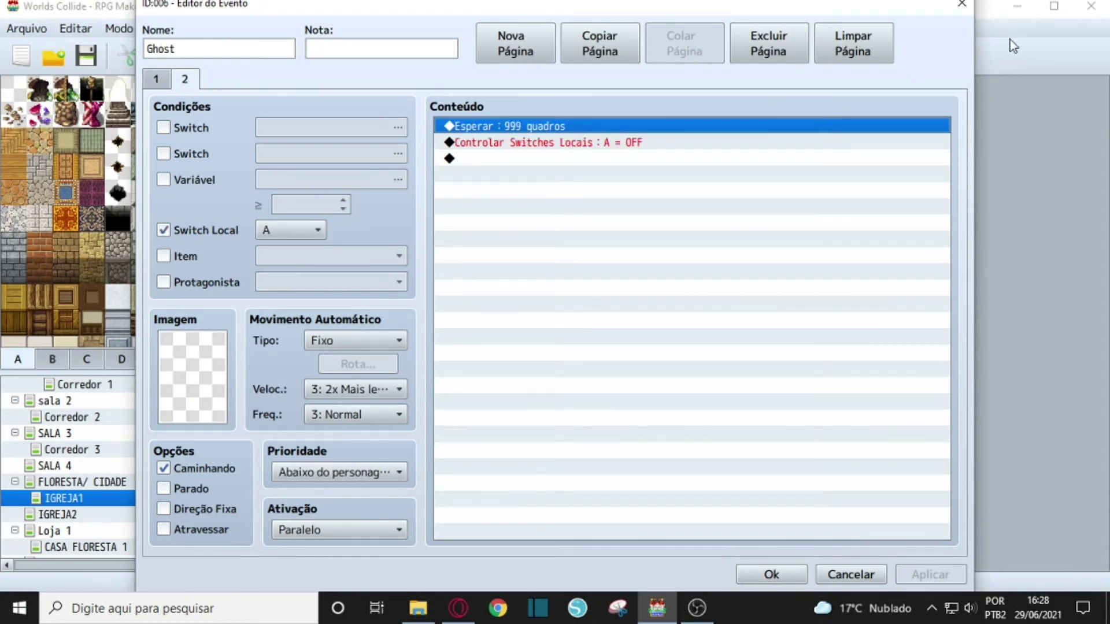
{"action": "left_click", "coordinate": [963, 5]}
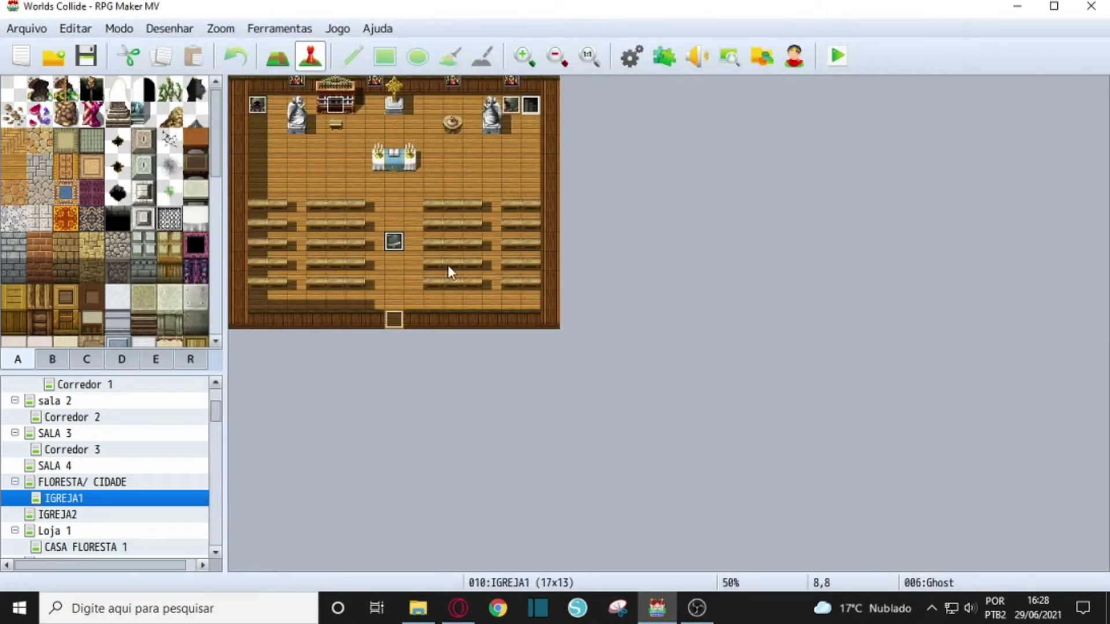
Look through the project's installed plugins in the plugin manager.
{"action": "left_click", "coordinate": [666, 57]}
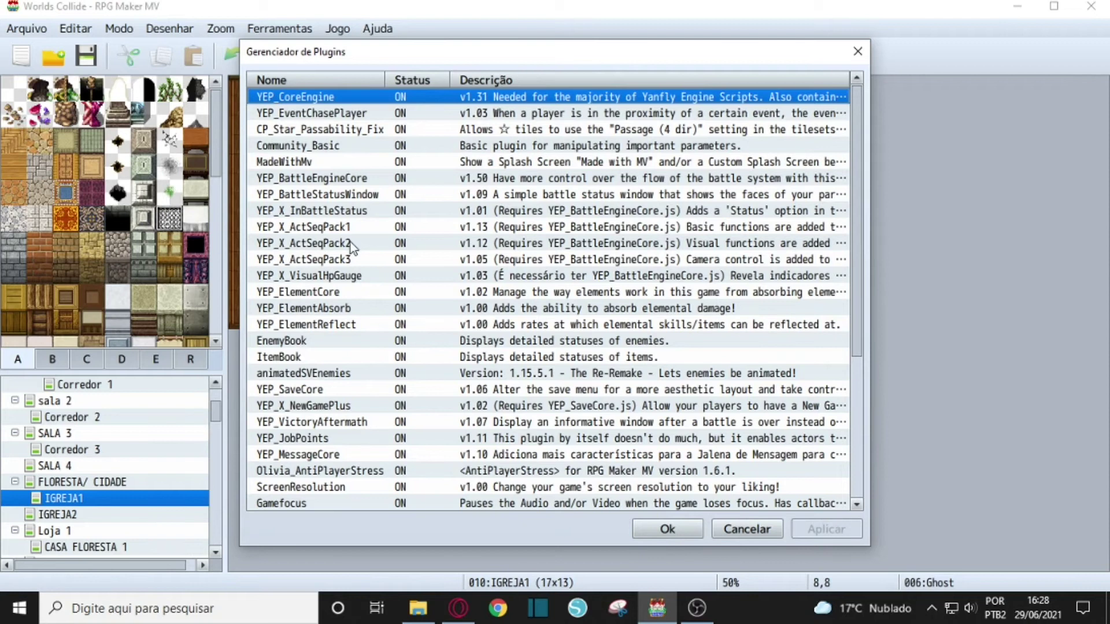
{"action": "scroll", "coordinate": [351, 242], "scroll_direction": "down", "scroll_amount": 5}
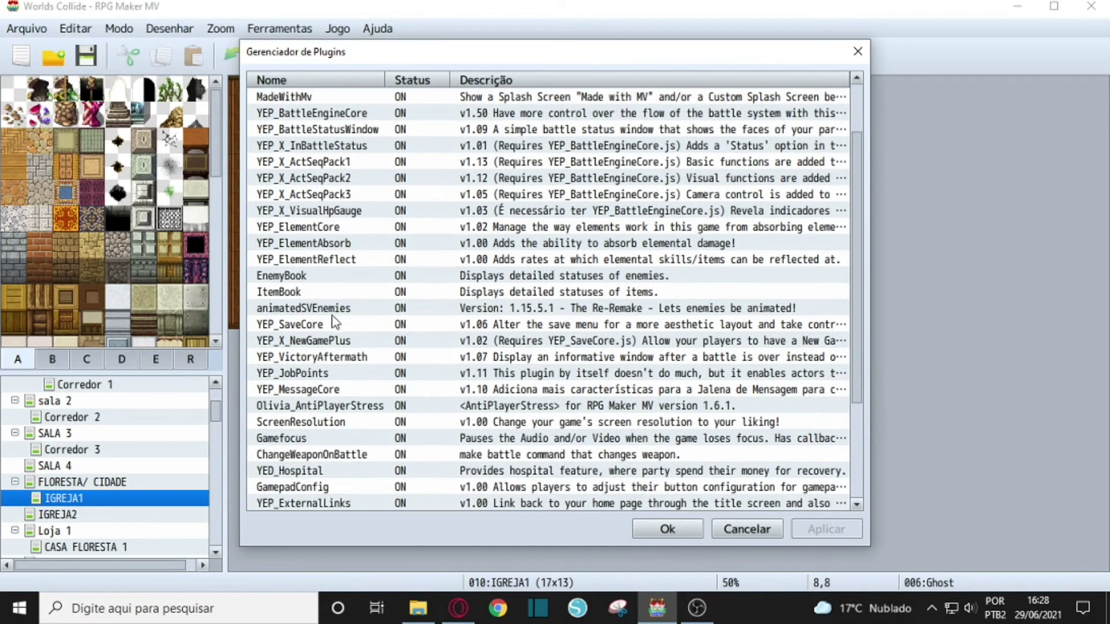
{"action": "scroll", "coordinate": [336, 358], "scroll_direction": "down", "scroll_amount": 6}
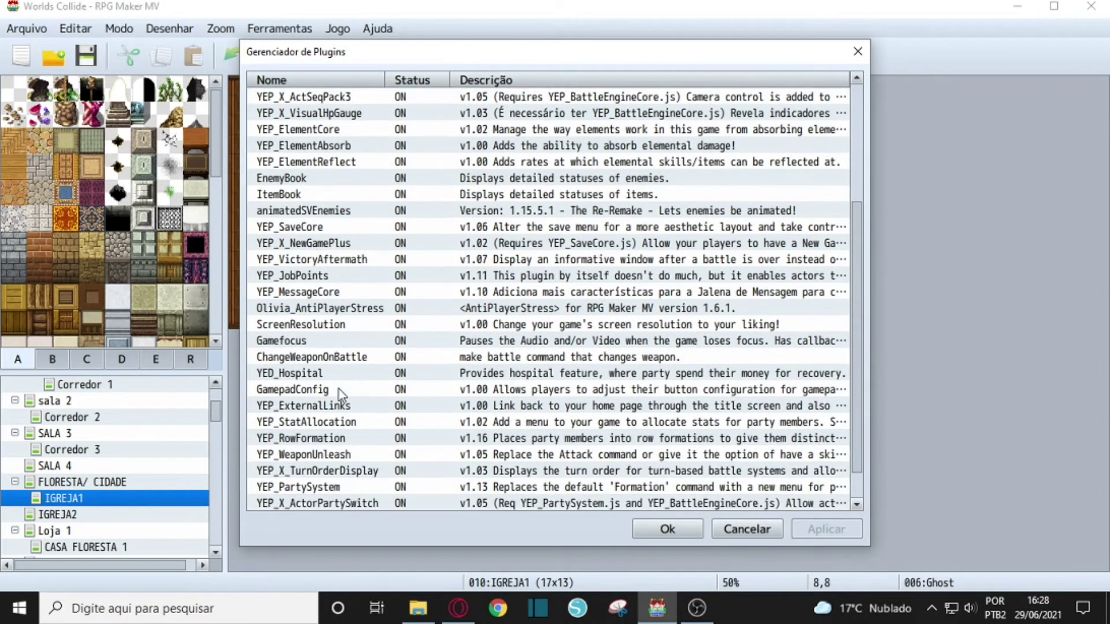
{"action": "scroll", "coordinate": [338, 404], "scroll_direction": "down", "scroll_amount": 3}
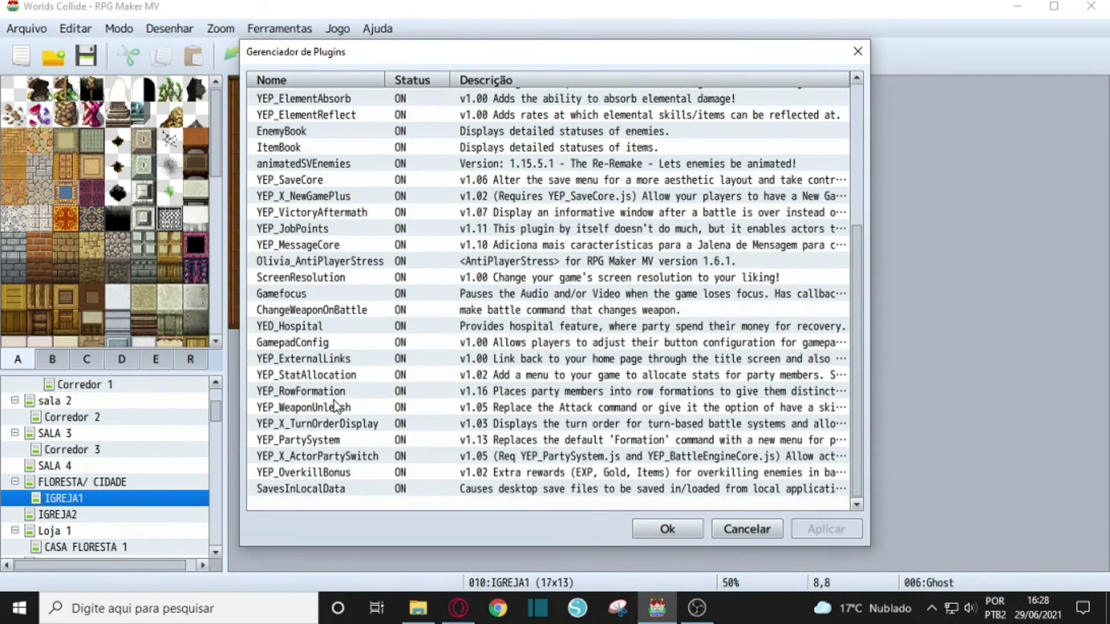
{"action": "scroll", "coordinate": [330, 448], "scroll_direction": "up", "scroll_amount": 3}
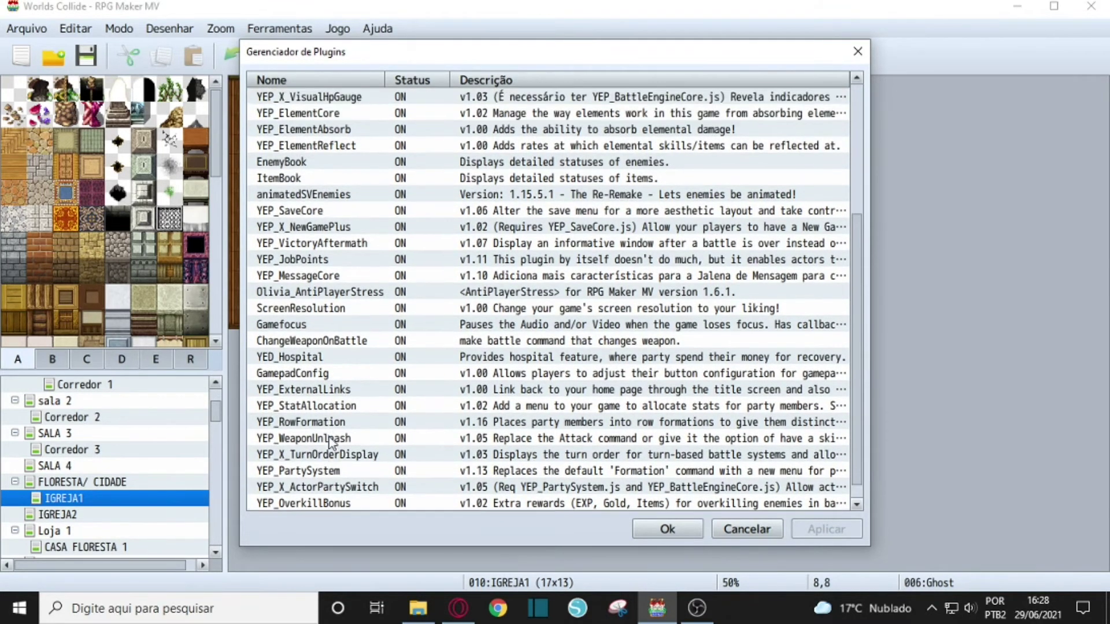
{"action": "scroll", "coordinate": [313, 416], "scroll_direction": "up", "scroll_amount": 3}
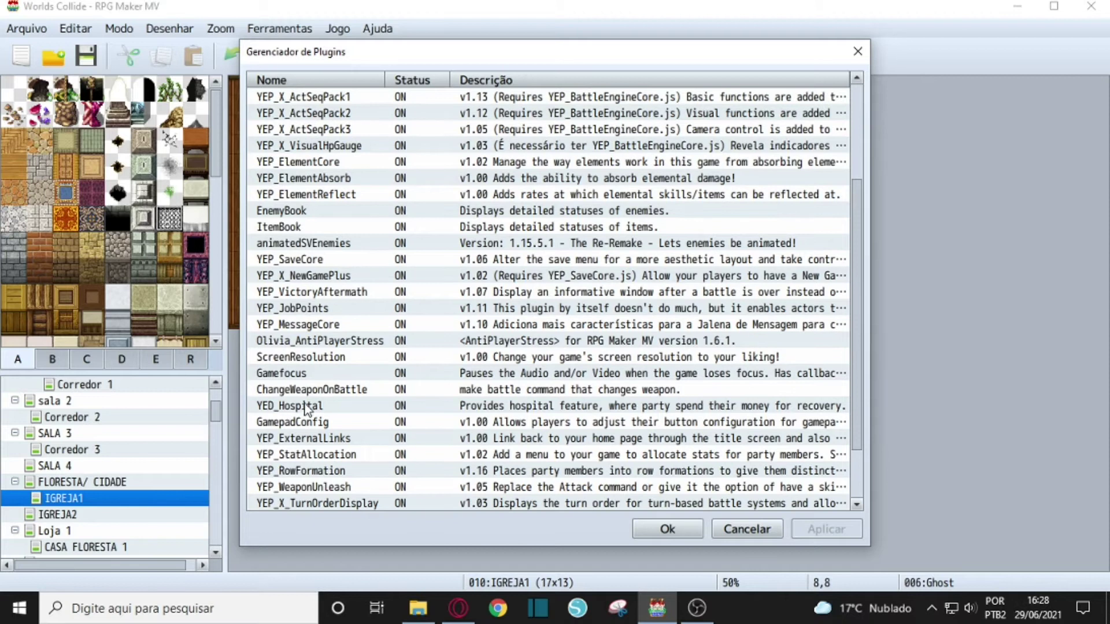
{"action": "scroll", "coordinate": [298, 370], "scroll_direction": "up", "scroll_amount": 2}
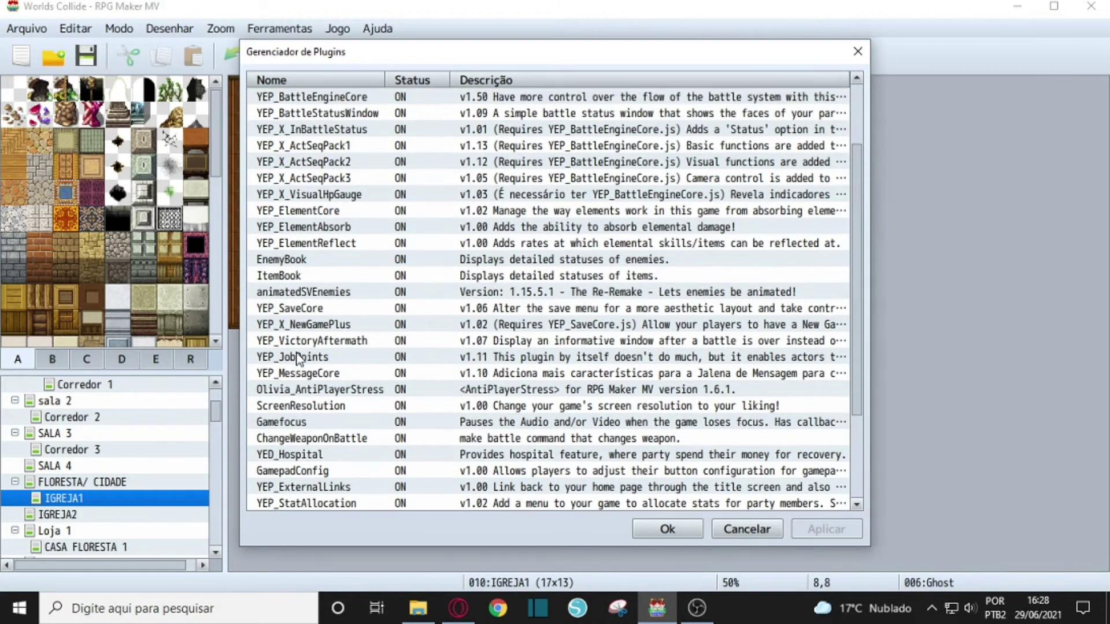
{"action": "scroll", "coordinate": [300, 320], "scroll_direction": "up", "scroll_amount": 3}
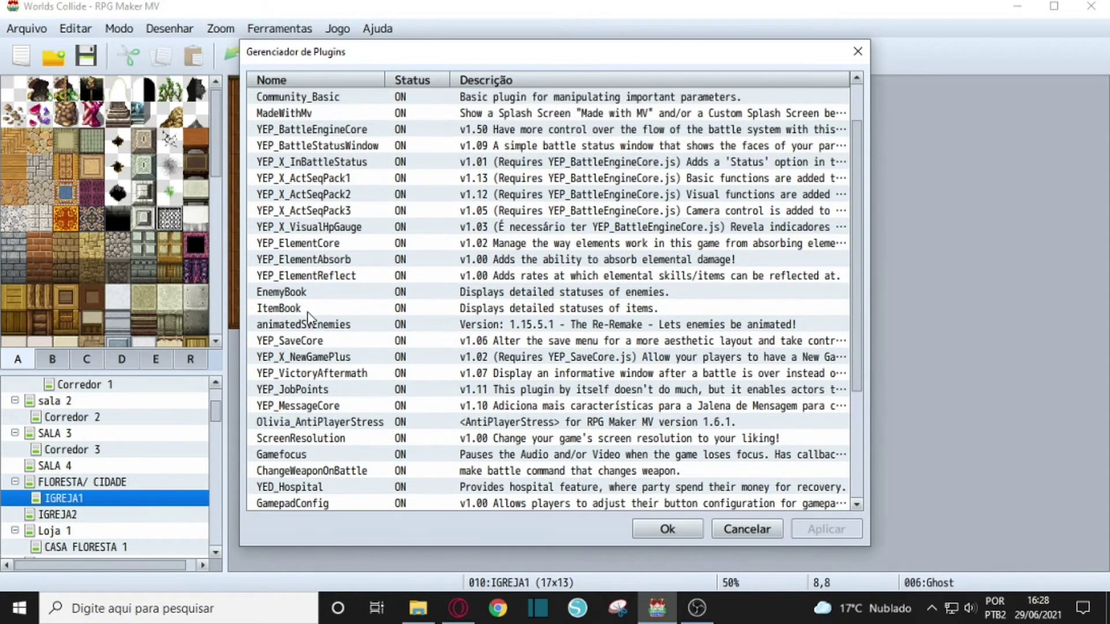
{"action": "scroll", "coordinate": [305, 310], "scroll_direction": "up", "scroll_amount": 2}
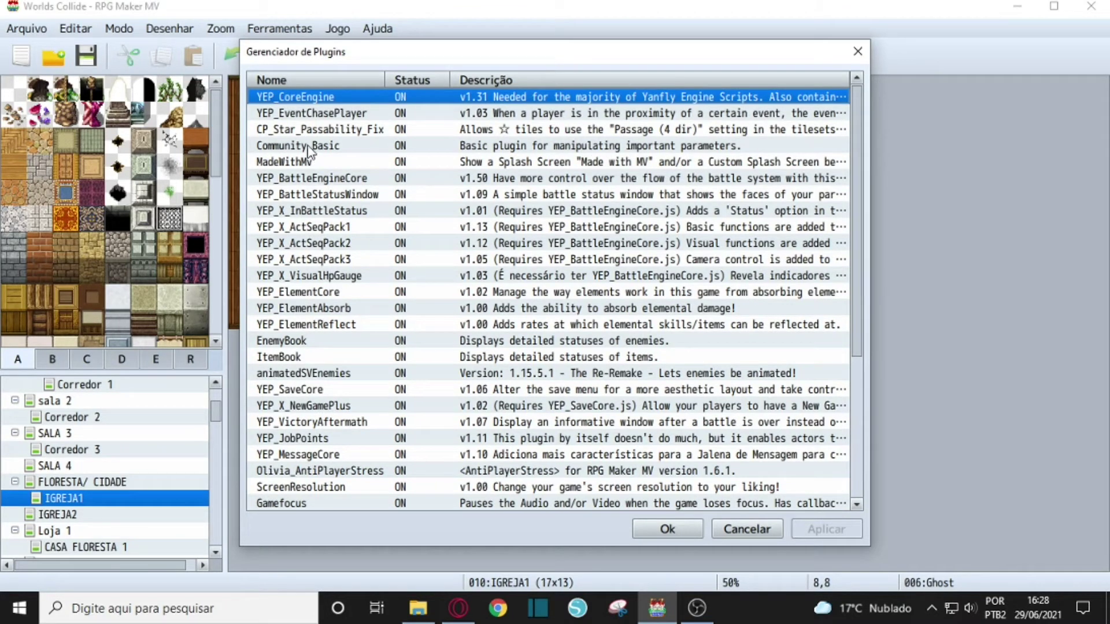
Examine the YEP_EventChasePlayer plugin's help text and parameters, and close the plugin manager without changes.
{"action": "left_click", "coordinate": [330, 113]}
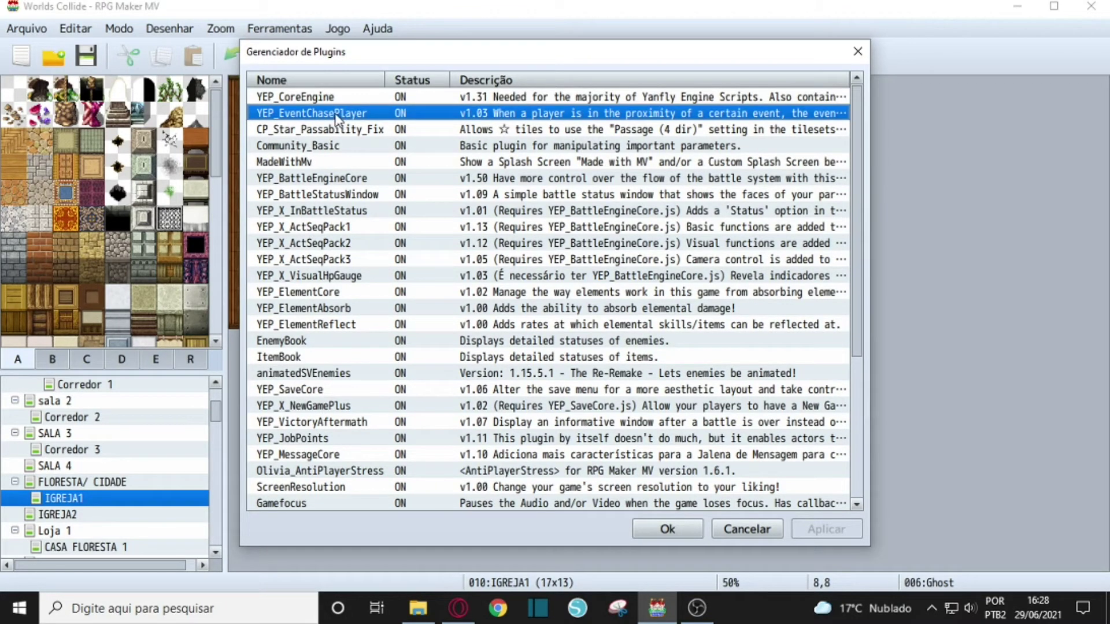
{"action": "right_click", "coordinate": [337, 115]}
{"action": "left_click", "coordinate": [373, 123]}
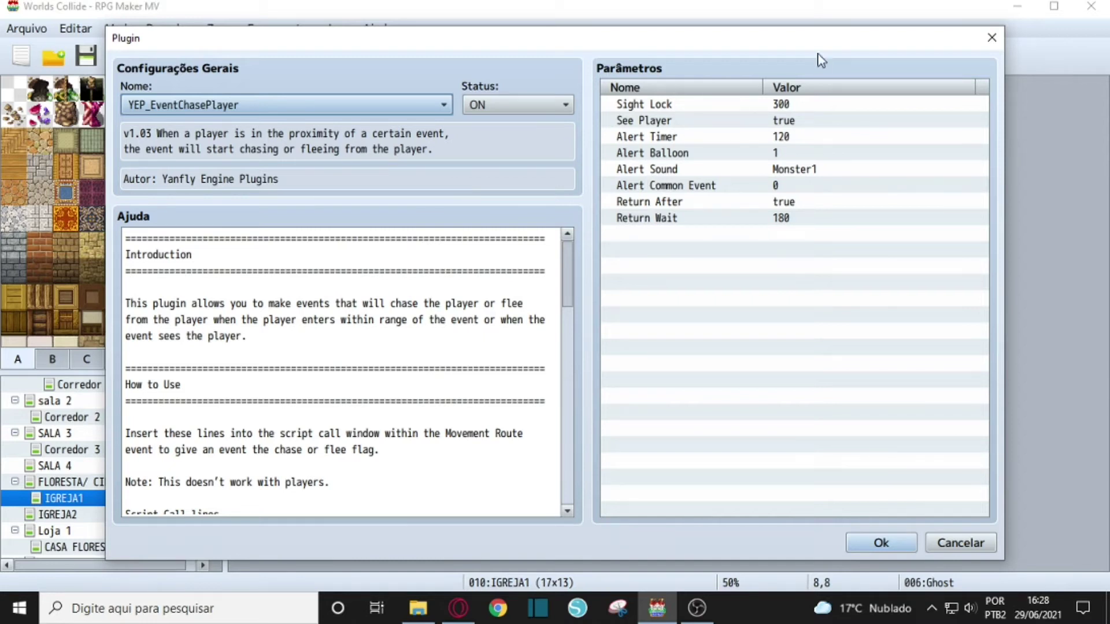
{"action": "scroll", "coordinate": [286, 333], "scroll_direction": "down", "scroll_amount": 3}
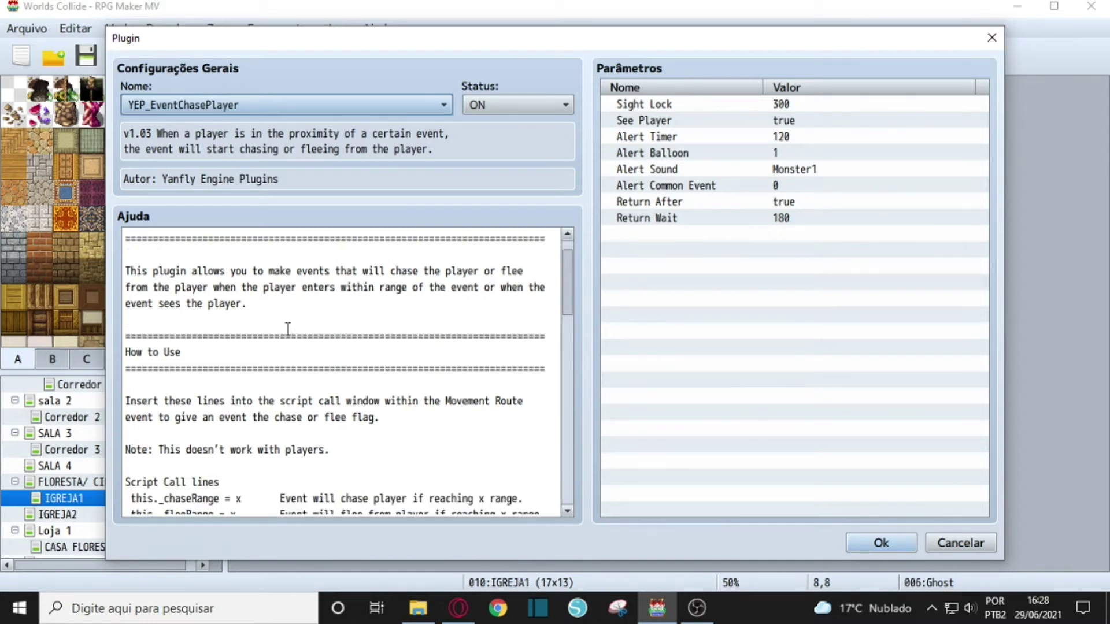
{"action": "scroll", "coordinate": [280, 345], "scroll_direction": "down", "scroll_amount": 3}
{"action": "scroll", "coordinate": [295, 351], "scroll_direction": "up", "scroll_amount": 5}
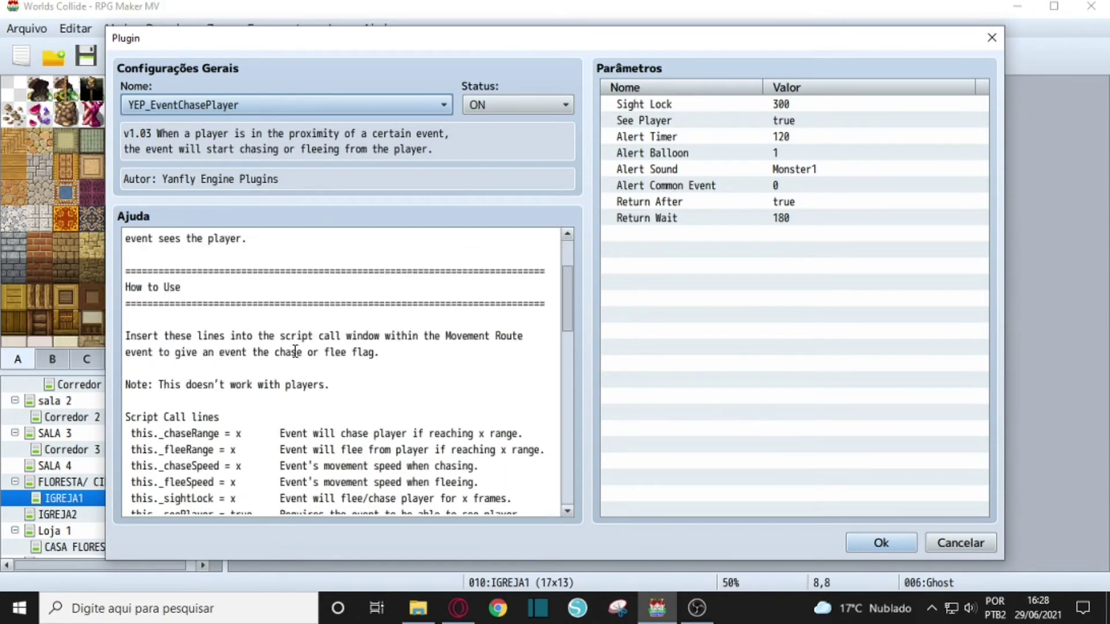
{"action": "scroll", "coordinate": [295, 351], "scroll_direction": "up", "scroll_amount": 1}
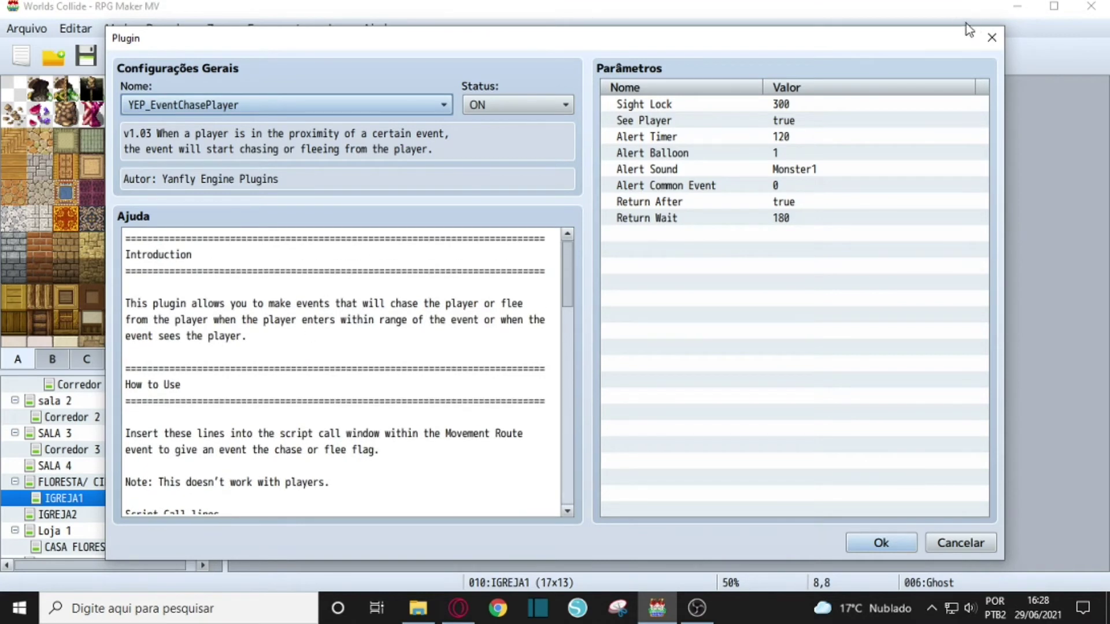
{"action": "left_click", "coordinate": [993, 38]}
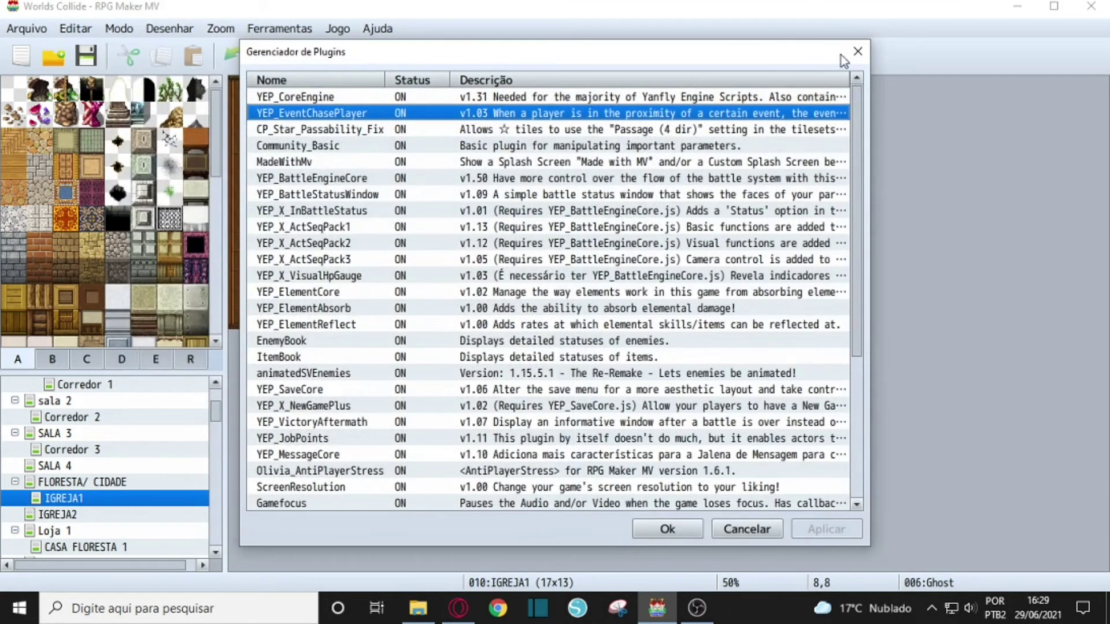
{"action": "left_click", "coordinate": [857, 50]}
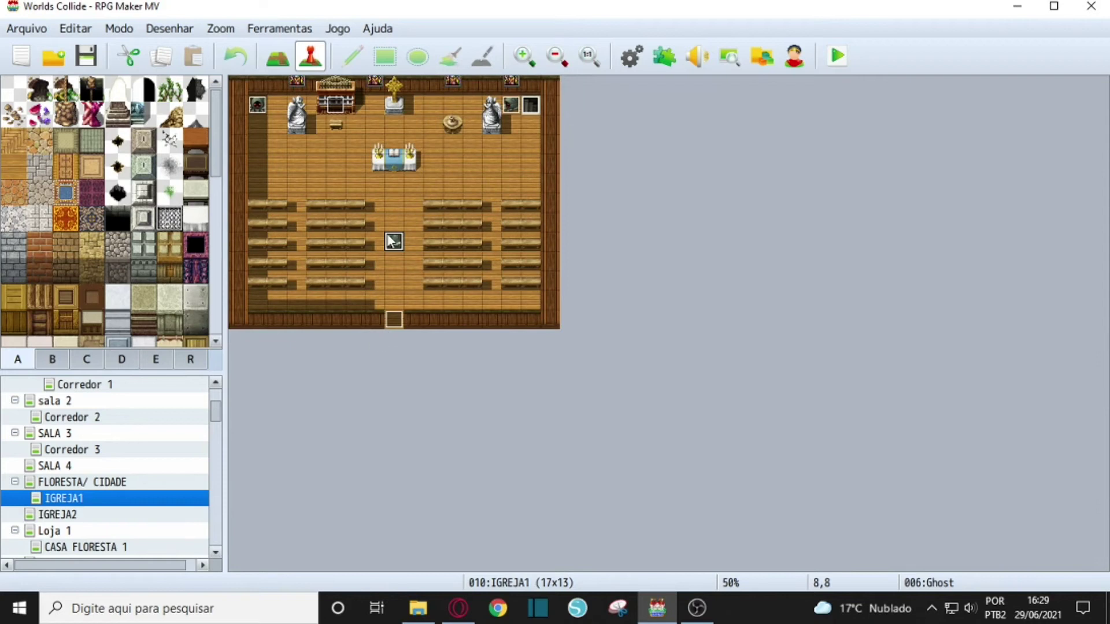
Inspect the Escada event's commands on the IGREJA1 map and close its editor without changes.
{"action": "right_click", "coordinate": [529, 110]}
{"action": "left_click", "coordinate": [556, 117]}
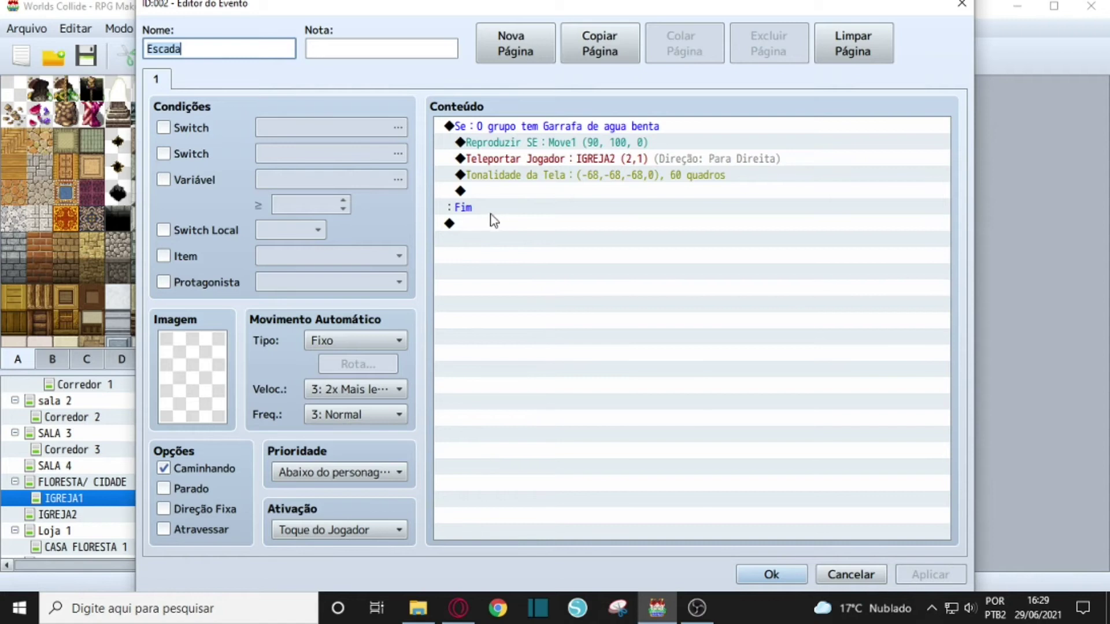
{"action": "left_click", "coordinate": [963, 6]}
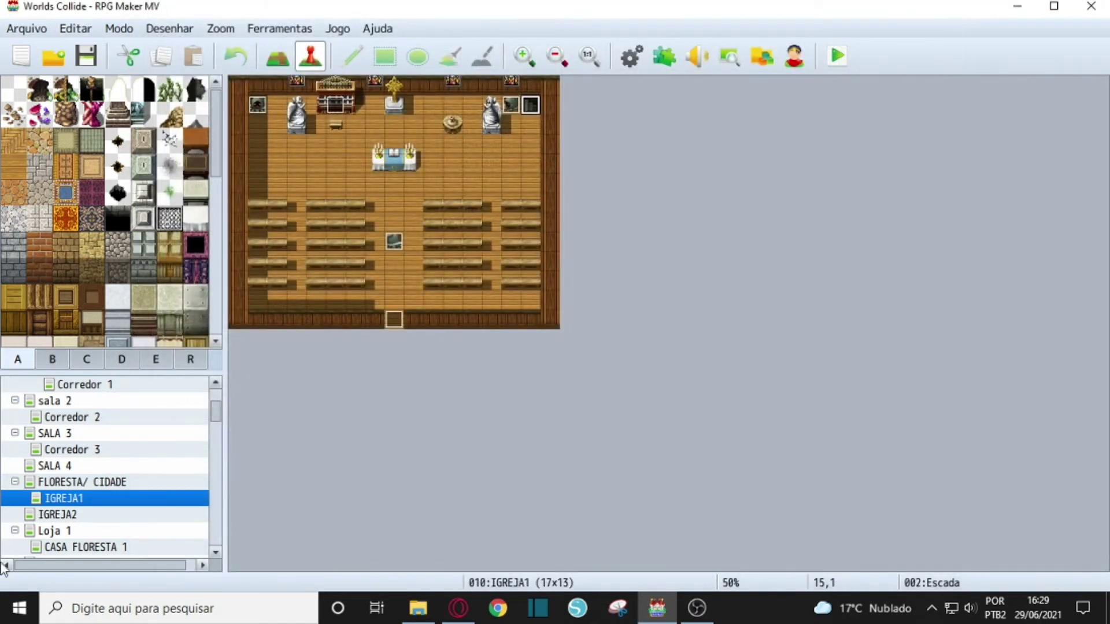
On the IGREJA2 map, open event EV008 and inspect its Mudar Acesso a Salvar command.
{"action": "left_click", "coordinate": [55, 514]}
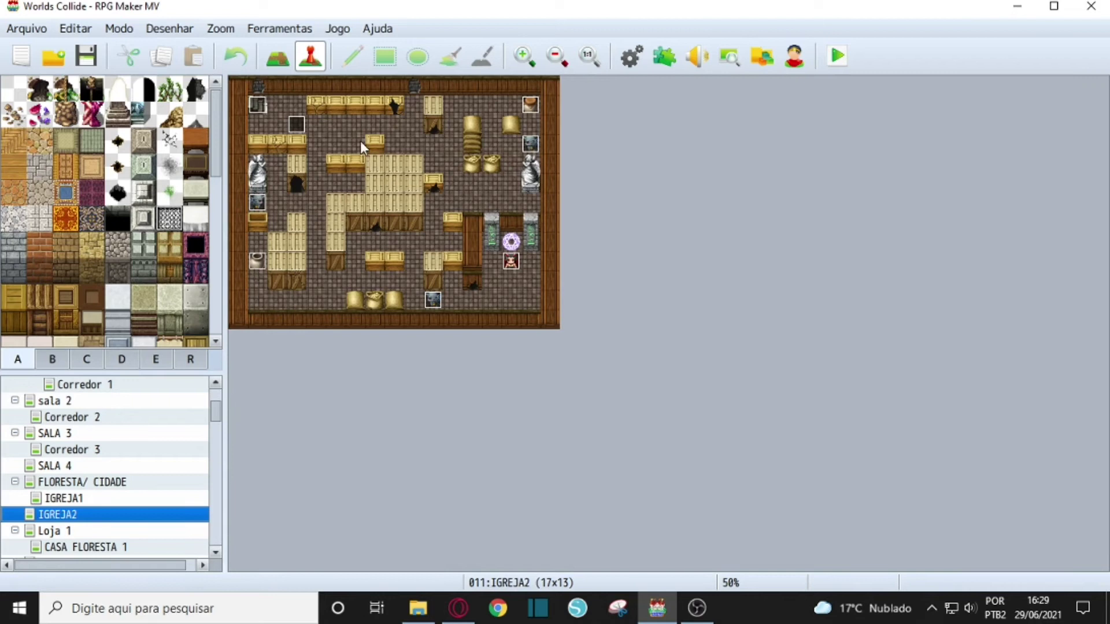
{"action": "right_click", "coordinate": [296, 130]}
{"action": "left_click", "coordinate": [316, 140]}
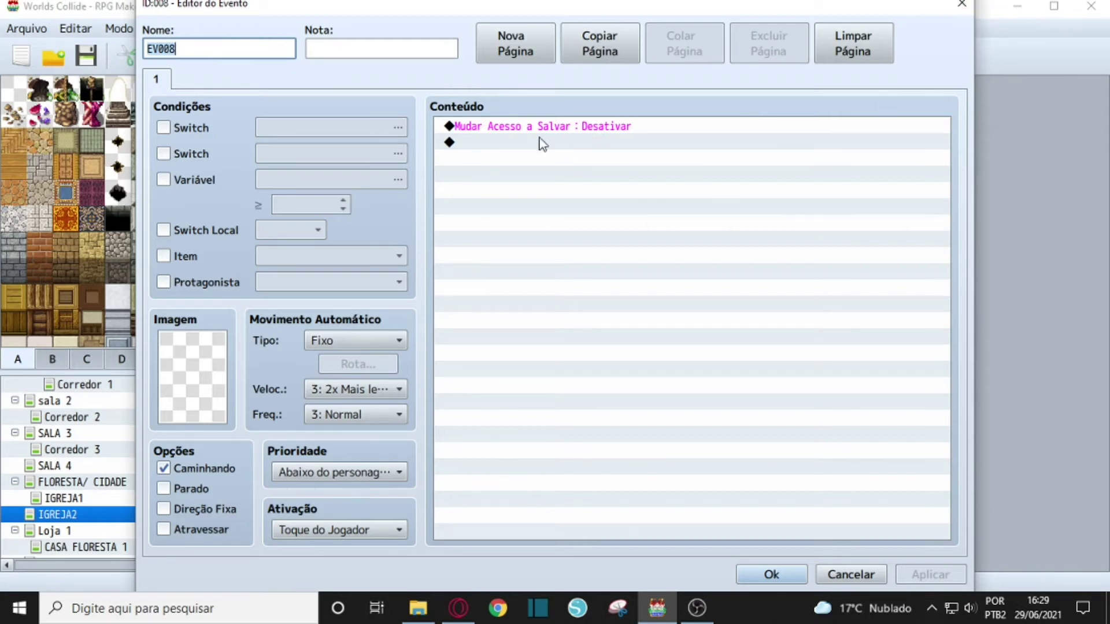
{"action": "right_click", "coordinate": [501, 137]}
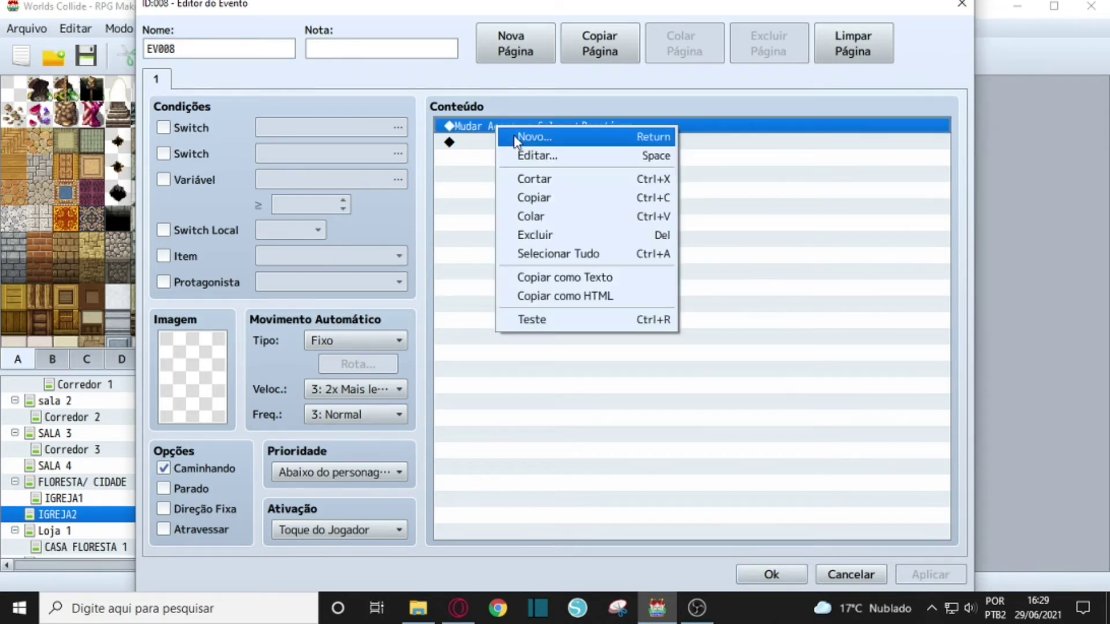
{"action": "left_click", "coordinate": [535, 154]}
{"action": "left_click", "coordinate": [780, 273]}
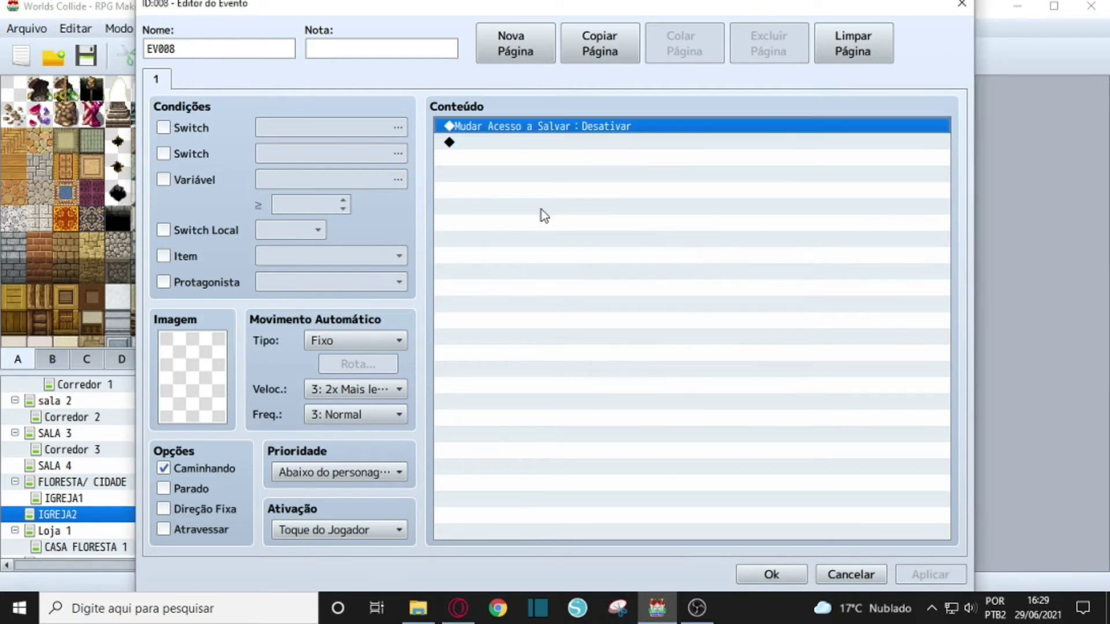
Find Mudar Acesso a Salvar among the event commands, view its Proibir and Permitir options, and close EV008 without changes.
{"action": "double_click", "coordinate": [476, 153]}
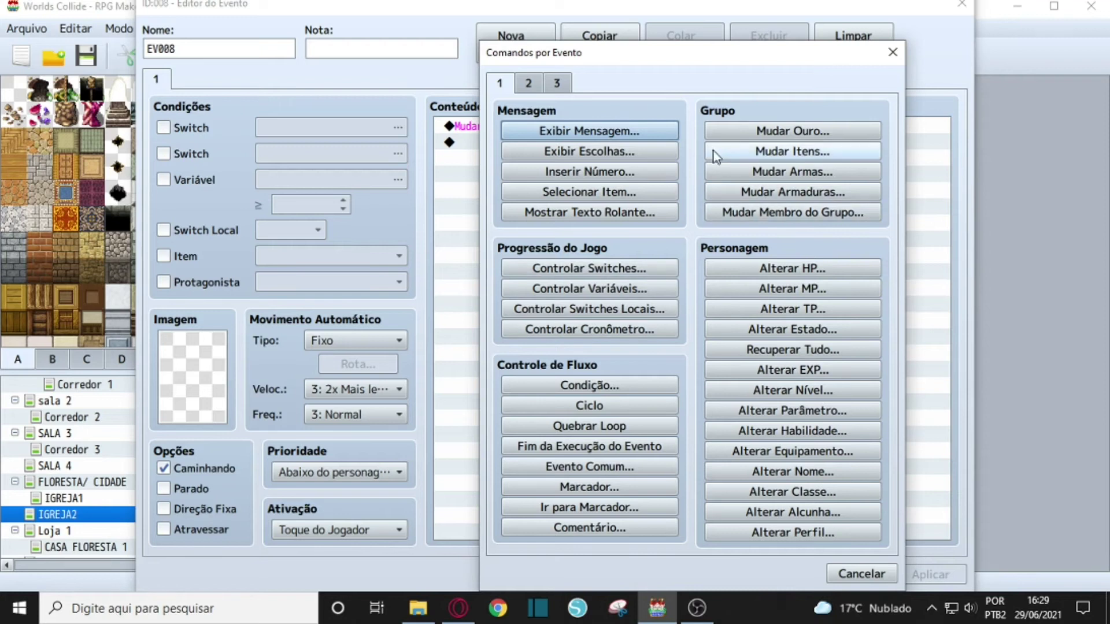
{"action": "left_click", "coordinate": [528, 86]}
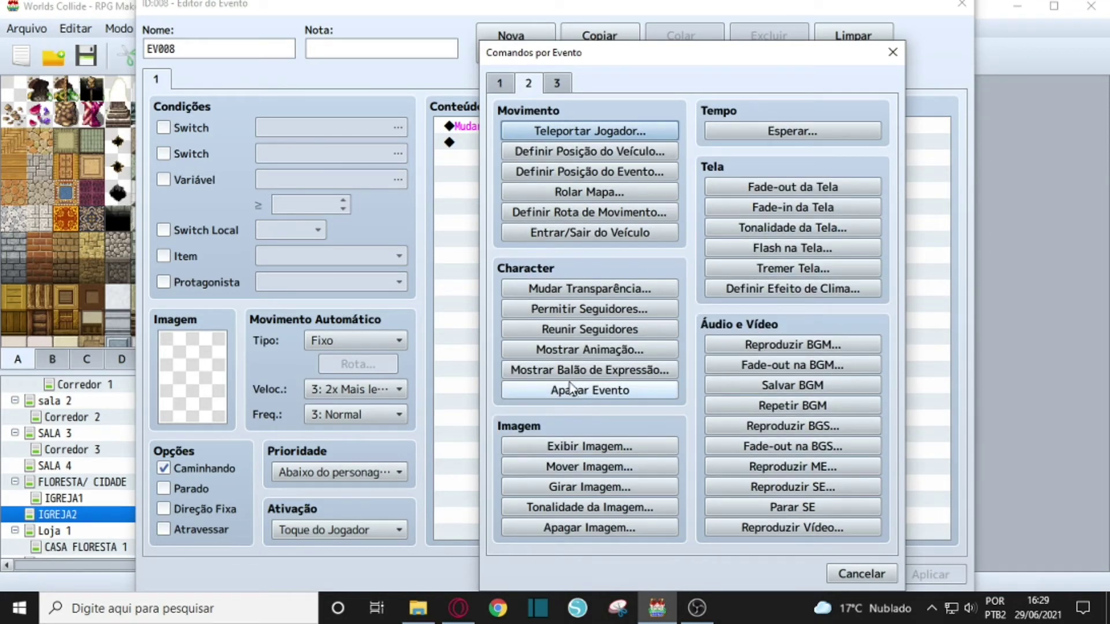
{"action": "left_click", "coordinate": [566, 86]}
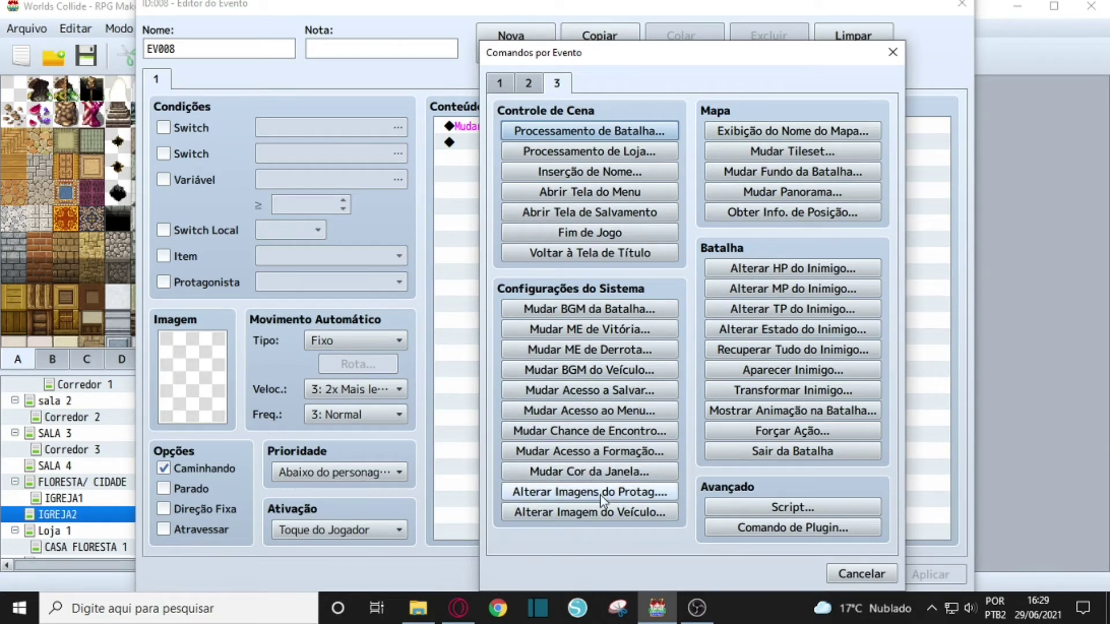
{"action": "left_click", "coordinate": [590, 392]}
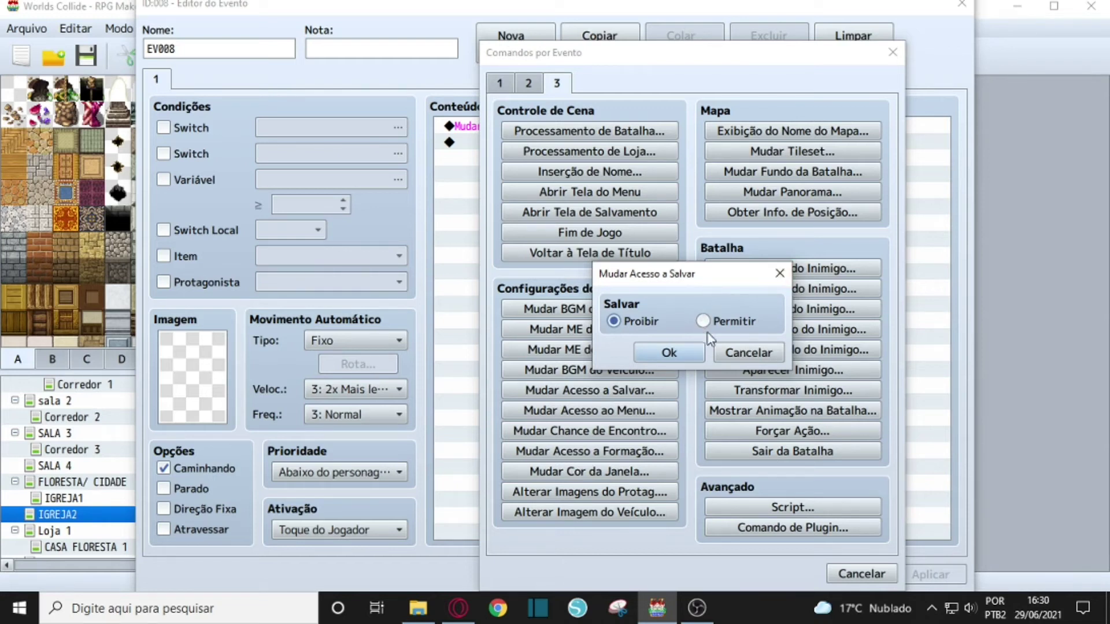
{"action": "left_click", "coordinate": [669, 353]}
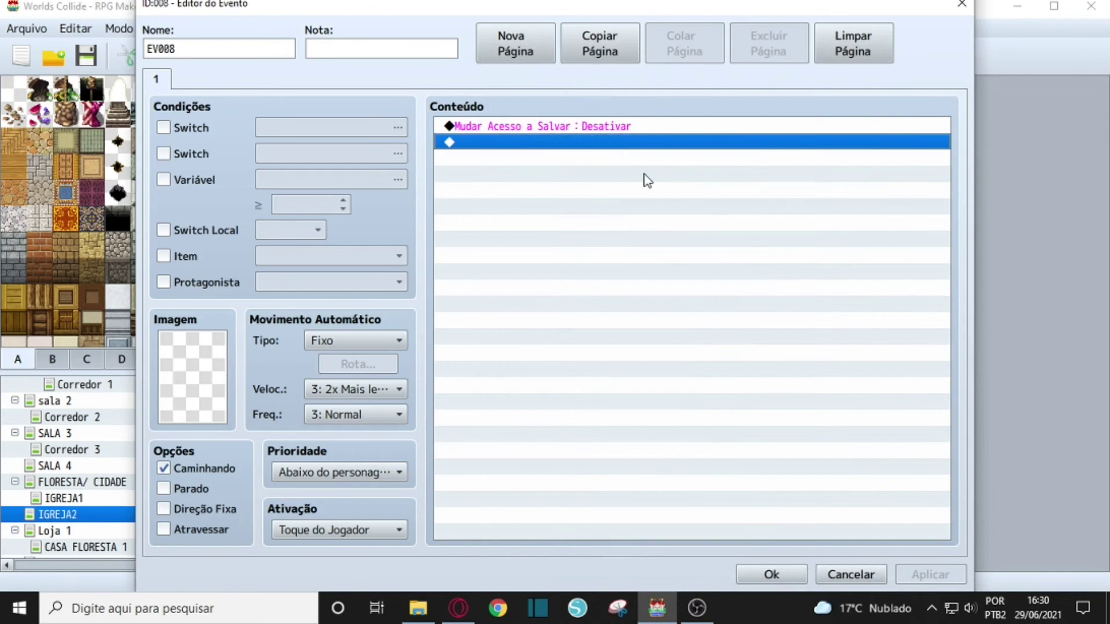
{"action": "left_click", "coordinate": [962, 5]}
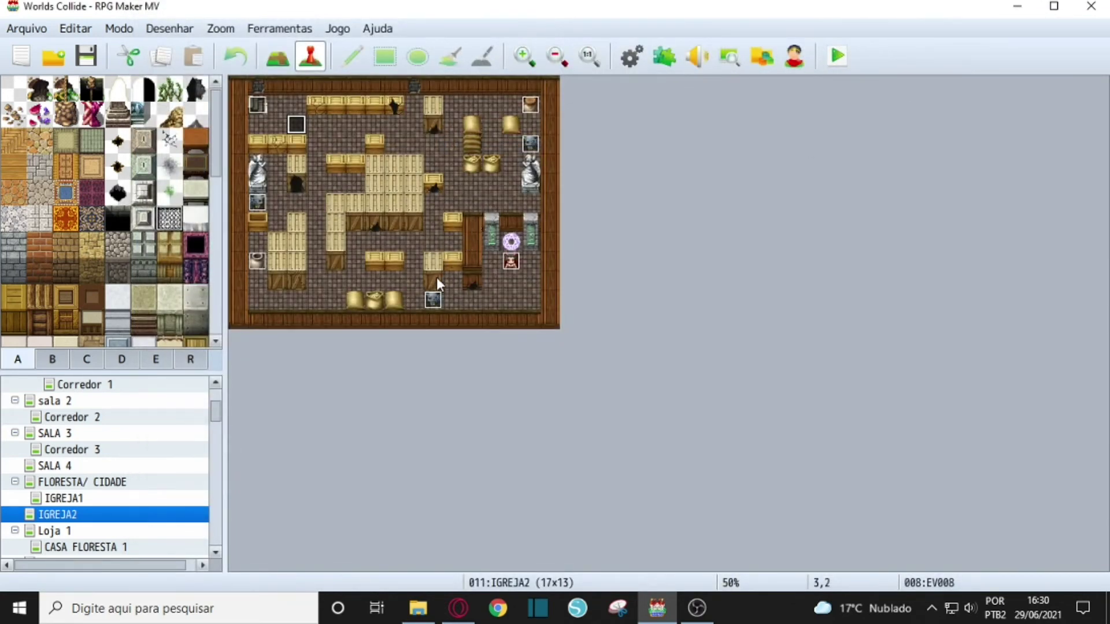
Open the Devil event on IGREJA2 and inspect the Controlar Variáveis command for variable 0003 Jogador x on page 1.
{"action": "left_click", "coordinate": [508, 265]}
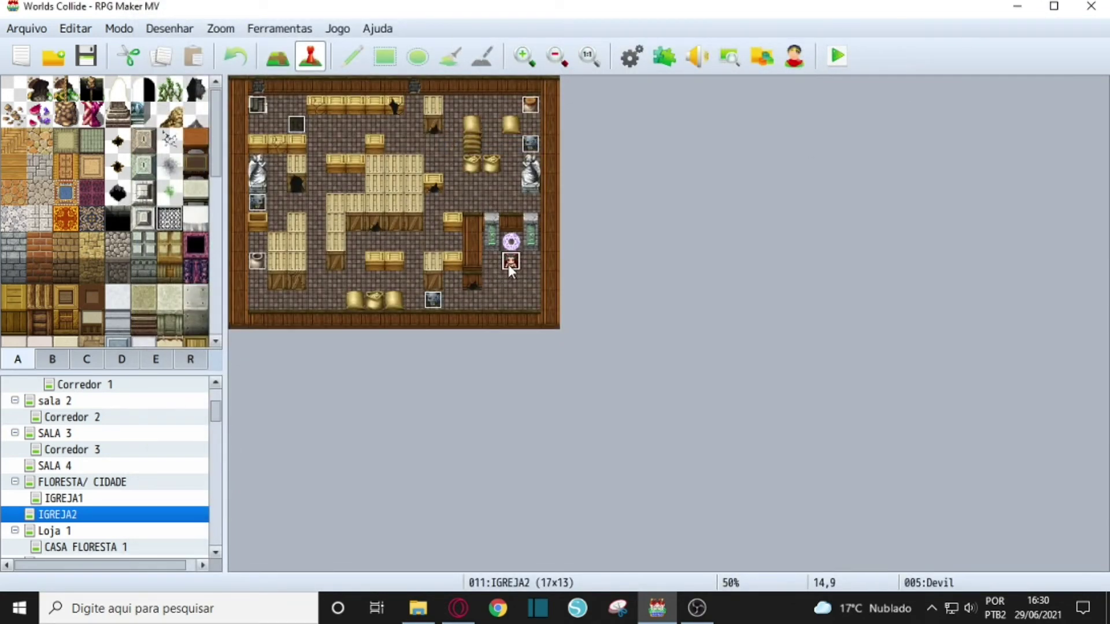
{"action": "right_click", "coordinate": [508, 266]}
{"action": "left_click", "coordinate": [547, 277]}
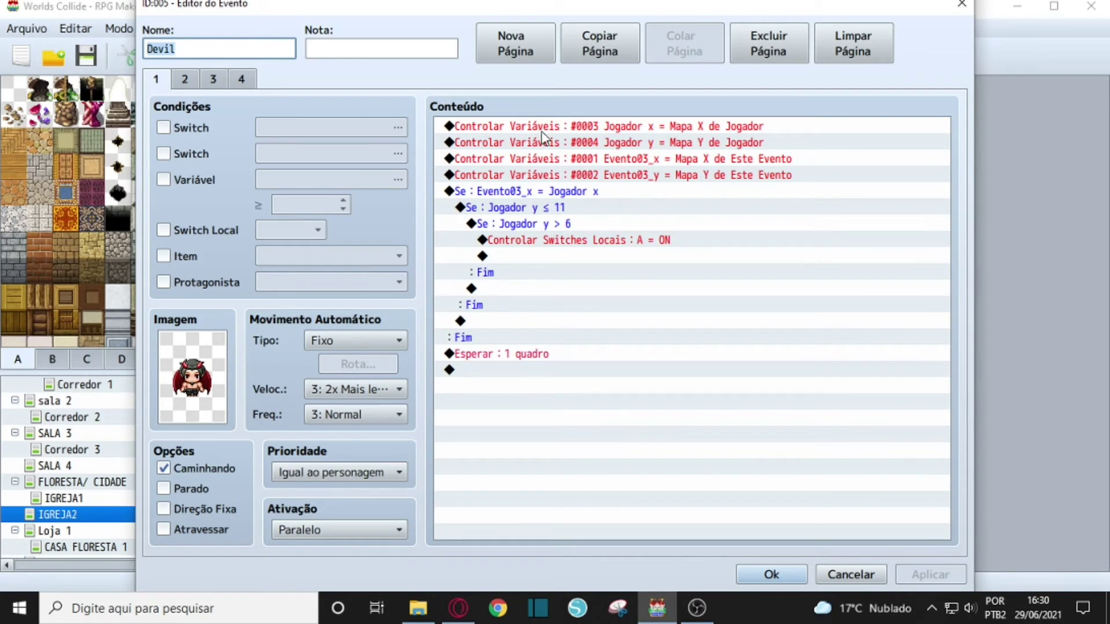
{"action": "right_click", "coordinate": [571, 126]}
{"action": "left_click", "coordinate": [599, 159]}
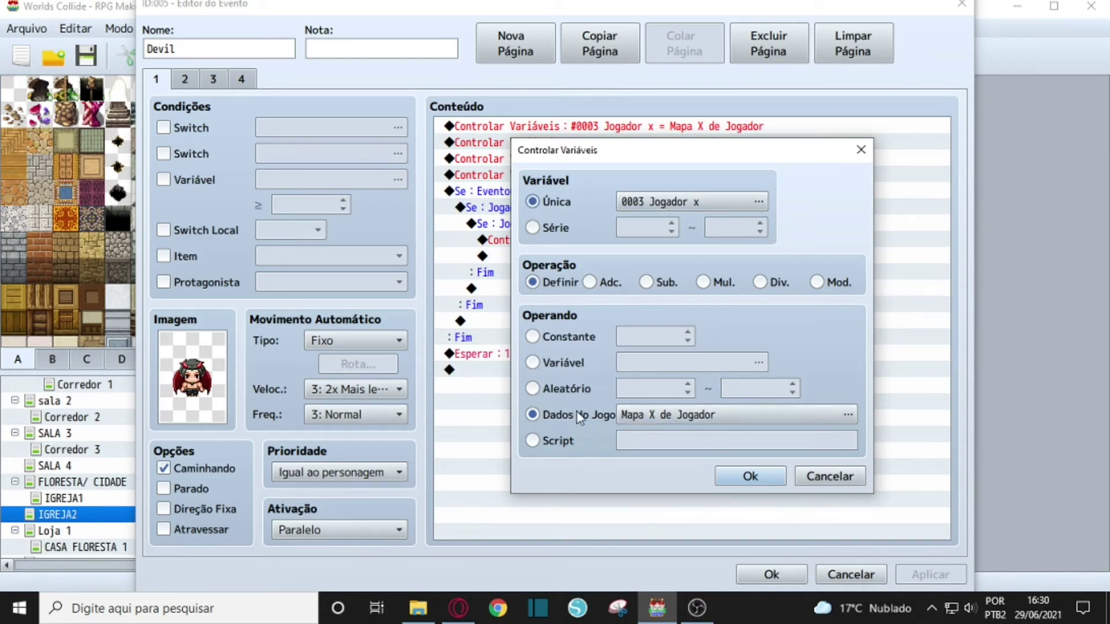
Inspect the game data source of variable 0003 Jogador x, including the character and coordinate options, and close the command without changes.
{"action": "double_click", "coordinate": [646, 417]}
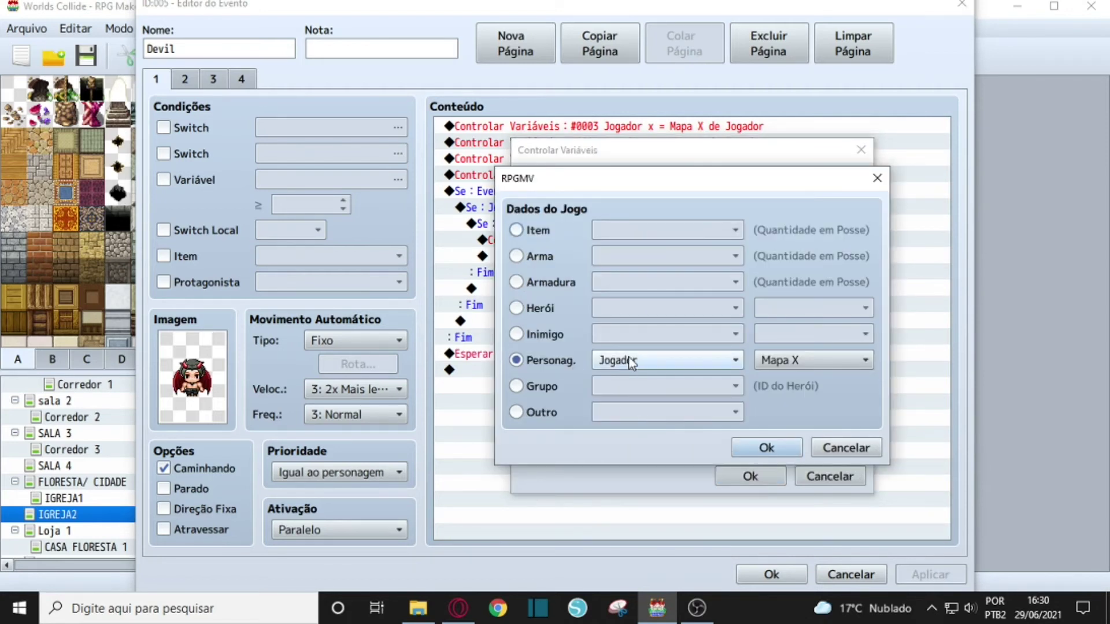
{"action": "left_click", "coordinate": [876, 184]}
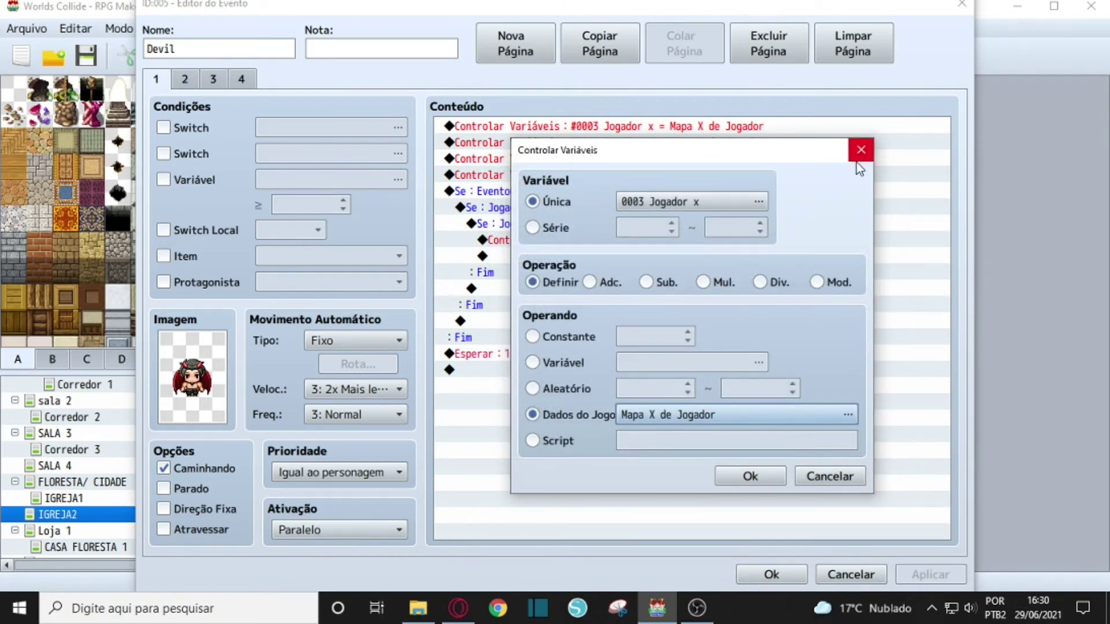
{"action": "double_click", "coordinate": [669, 413]}
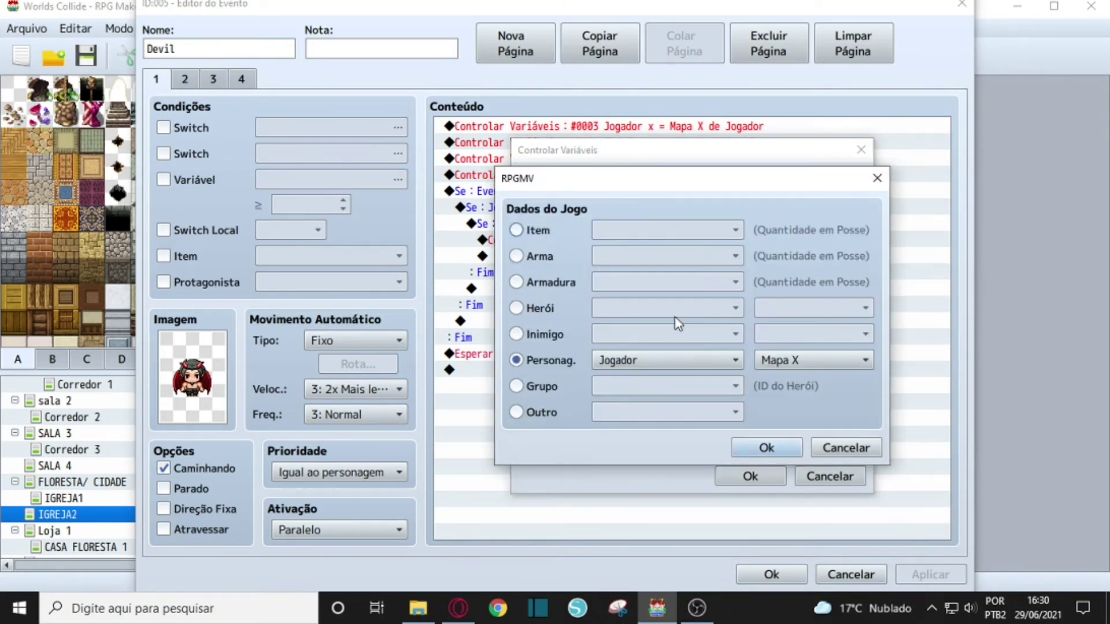
{"action": "left_click", "coordinate": [798, 365]}
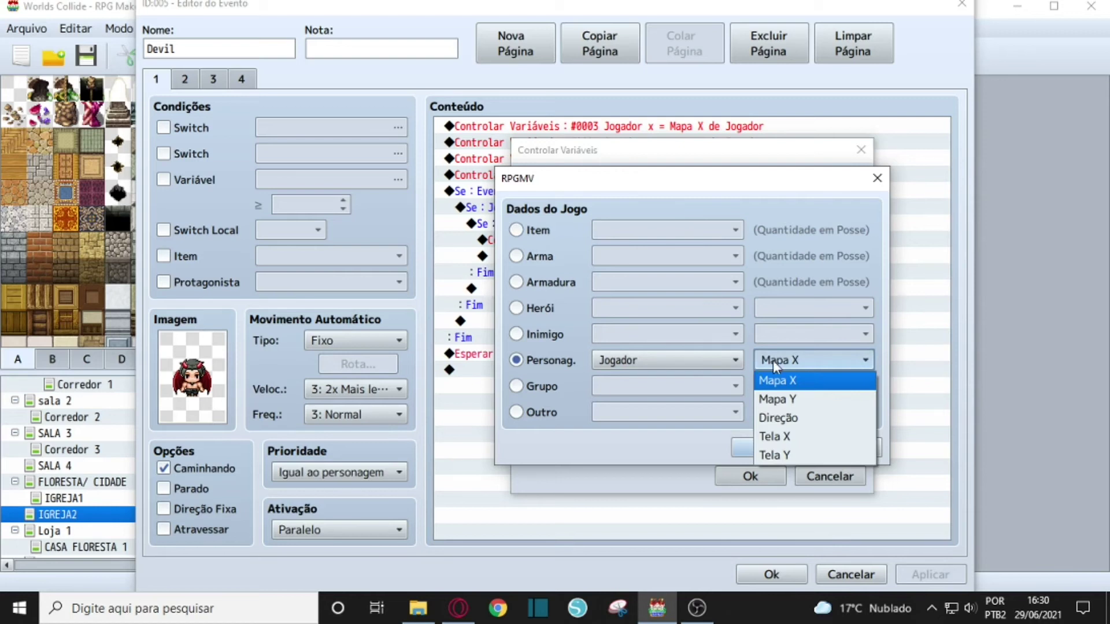
{"action": "left_click", "coordinate": [621, 368]}
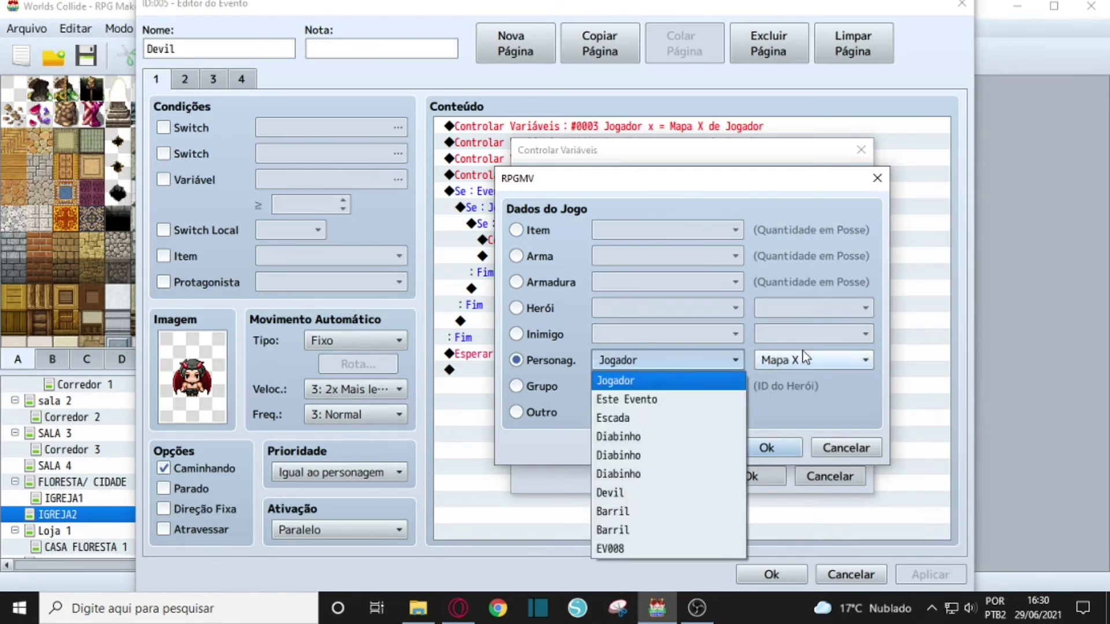
{"action": "left_click", "coordinate": [818, 400]}
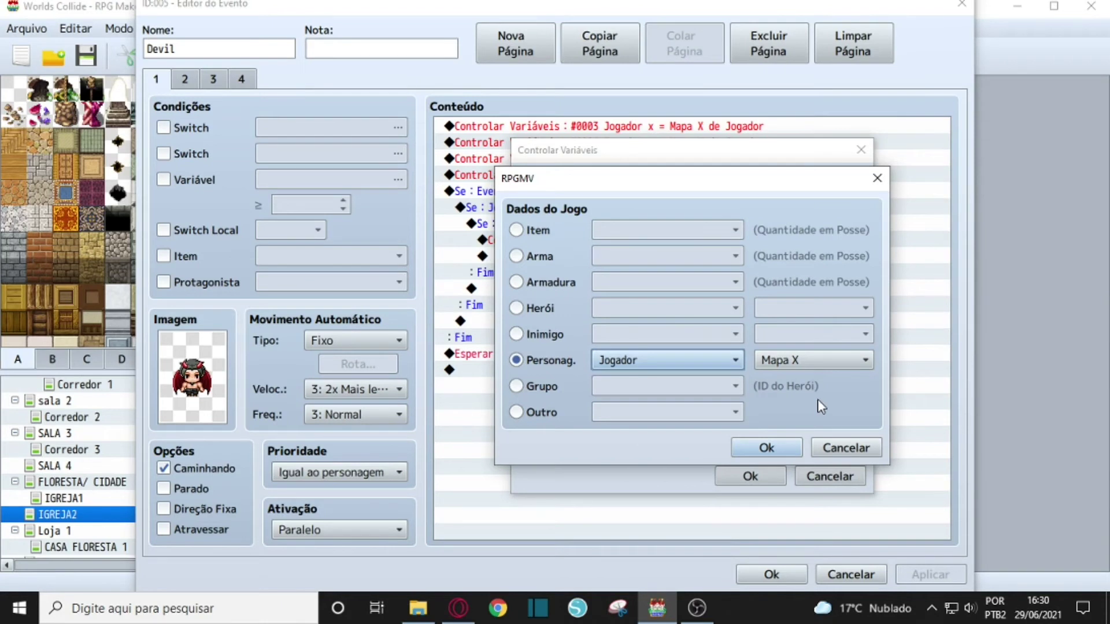
{"action": "left_click", "coordinate": [879, 183]}
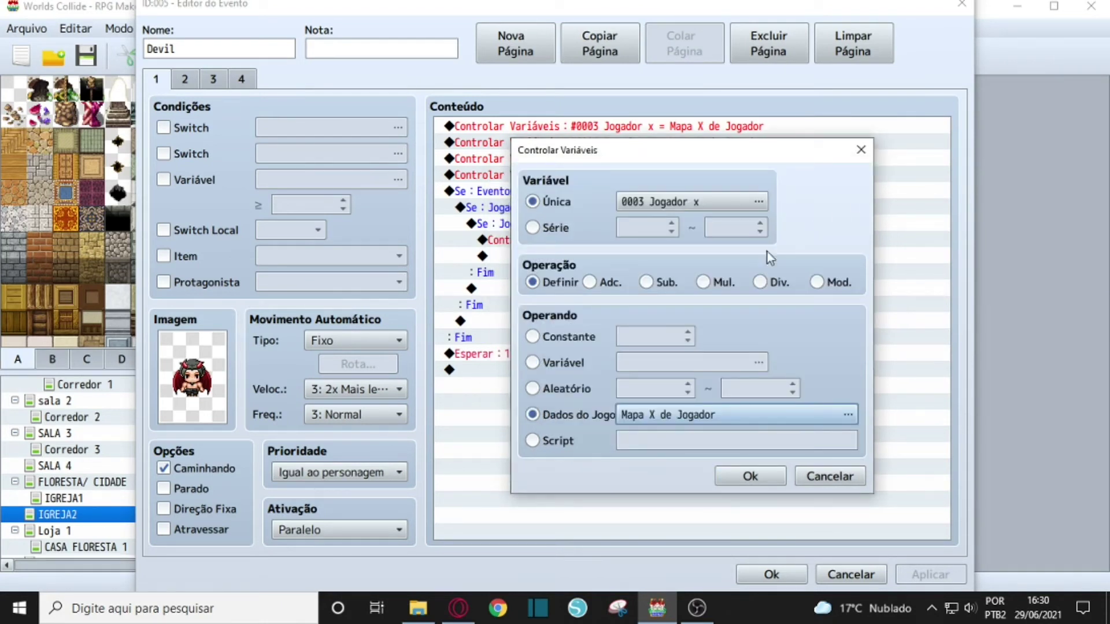
{"action": "left_click", "coordinate": [860, 154]}
Inspect the Controlar Variáveis command for variable 0004 Jogador y and its game data source, closing it without changes.
{"action": "right_click", "coordinate": [625, 143]}
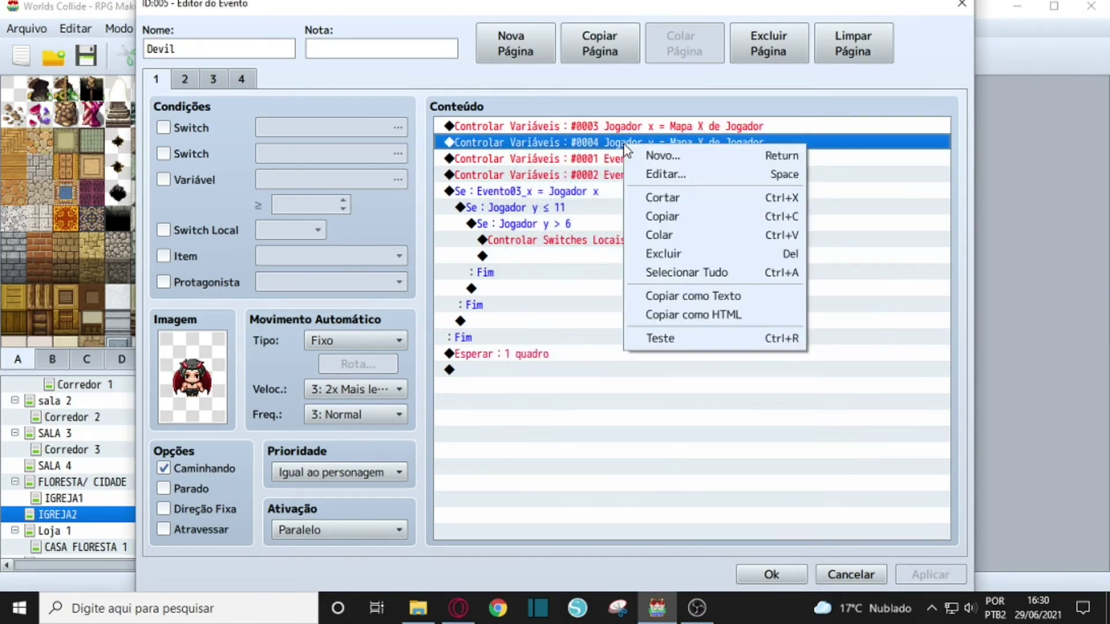
{"action": "left_click", "coordinate": [654, 176]}
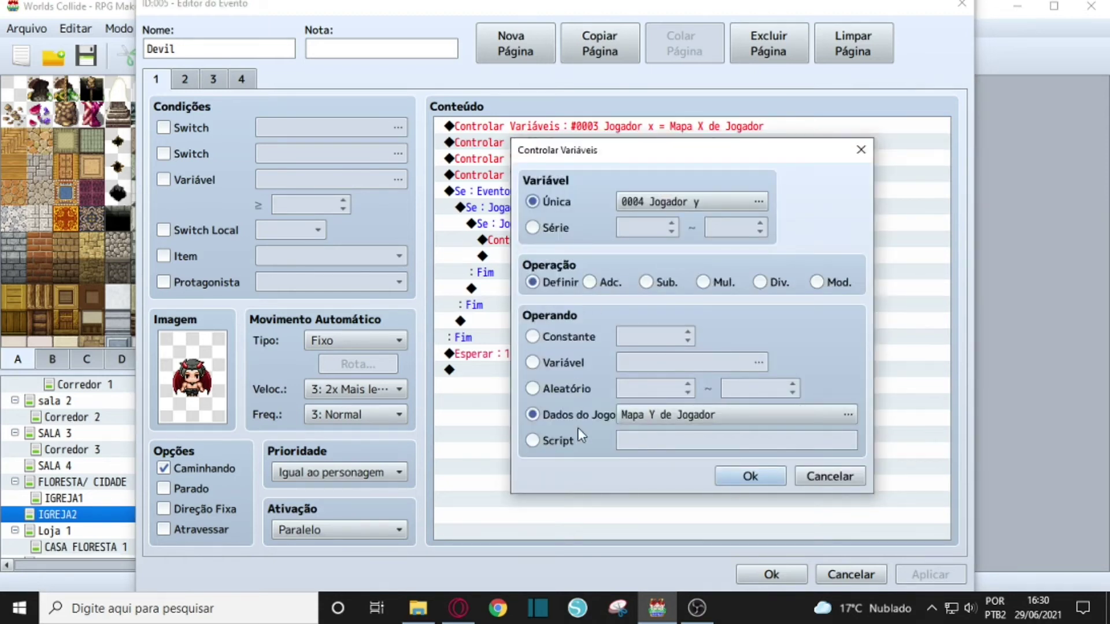
{"action": "left_click", "coordinate": [696, 414]}
{"action": "left_click", "coordinate": [885, 181]}
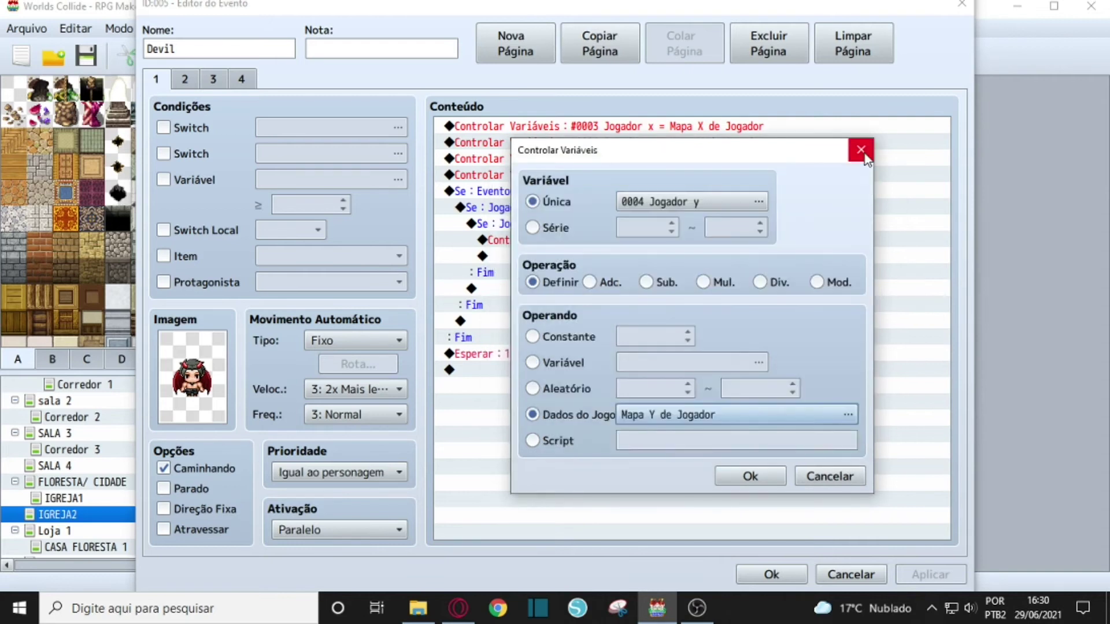
{"action": "left_click", "coordinate": [860, 150]}
Inspect the Controlar Variáveis command for variable 0001 Evento03_x and its game data source, closing it without changes.
{"action": "left_click", "coordinate": [617, 164]}
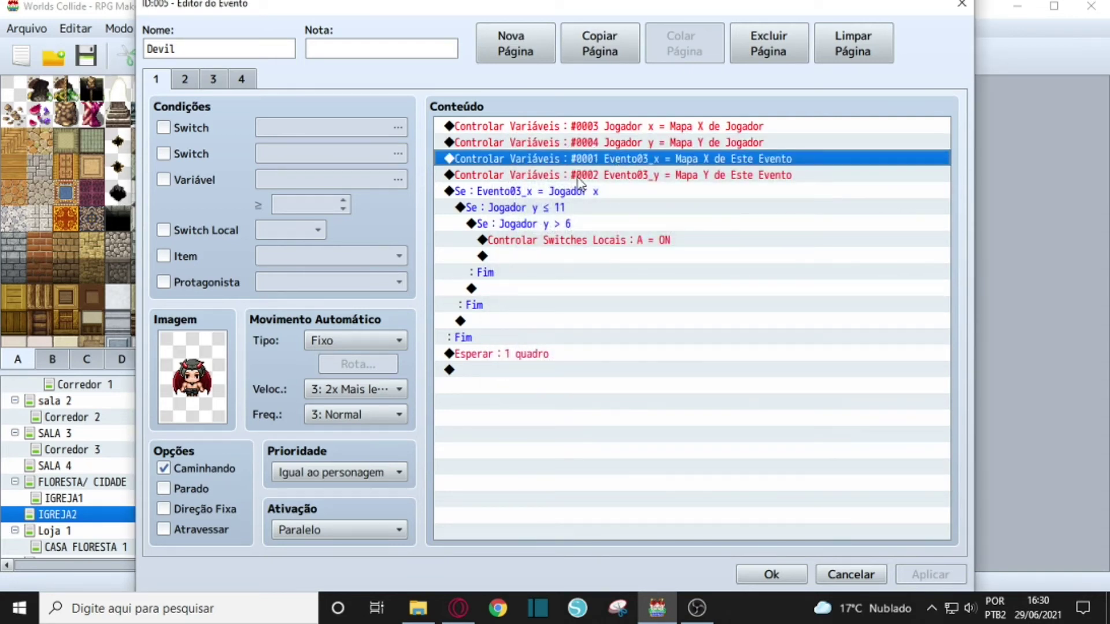
{"action": "right_click", "coordinate": [641, 161]}
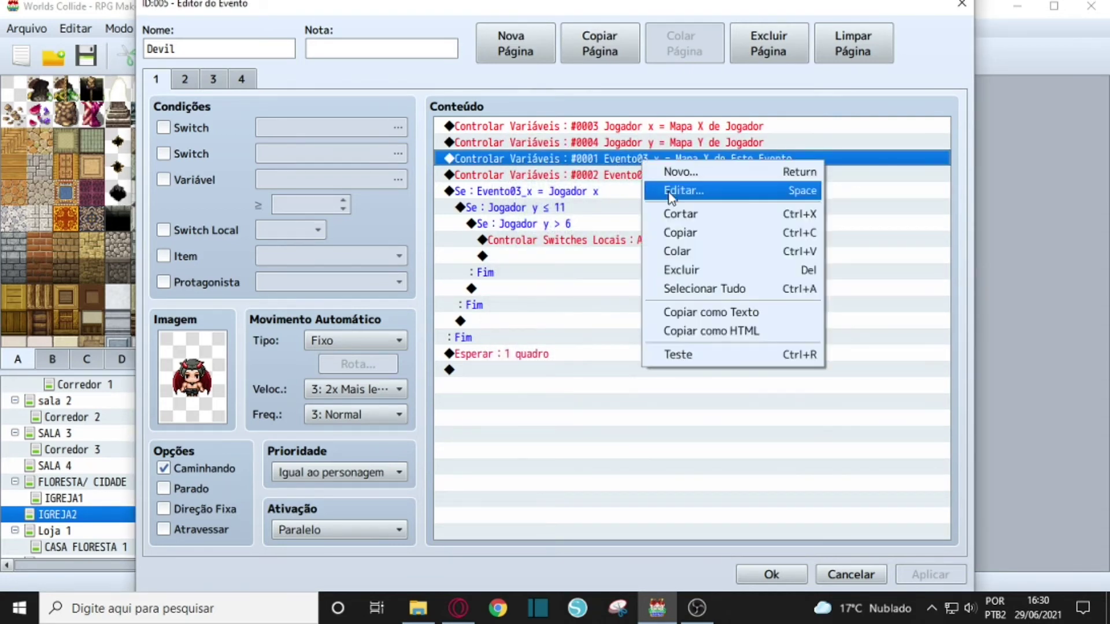
{"action": "left_click", "coordinate": [673, 190]}
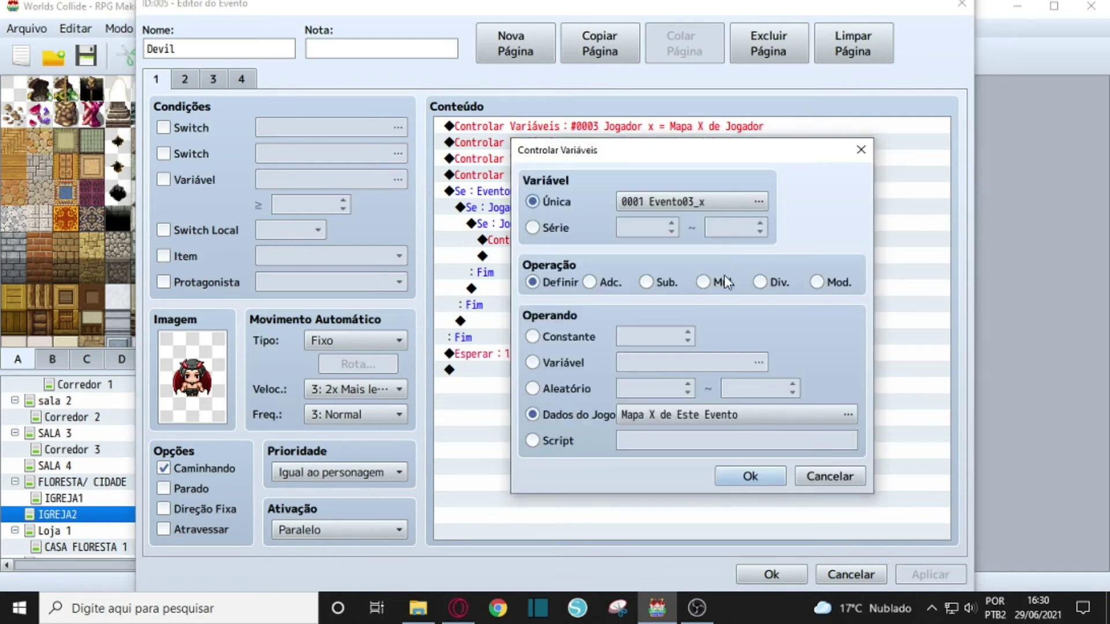
{"action": "left_click", "coordinate": [700, 417]}
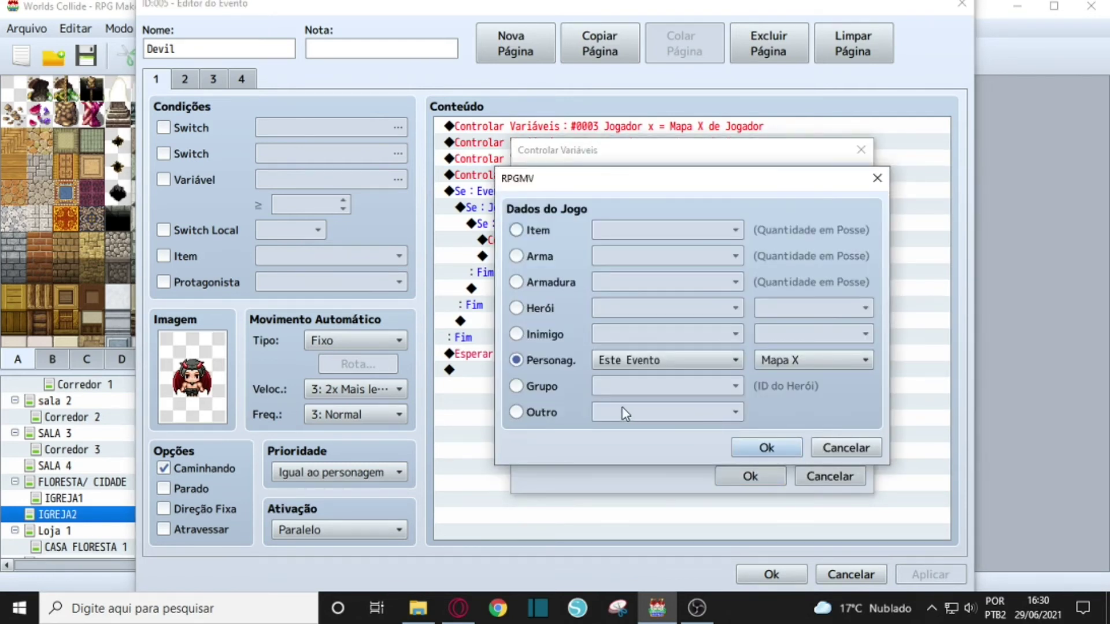
{"action": "left_click", "coordinate": [878, 178]}
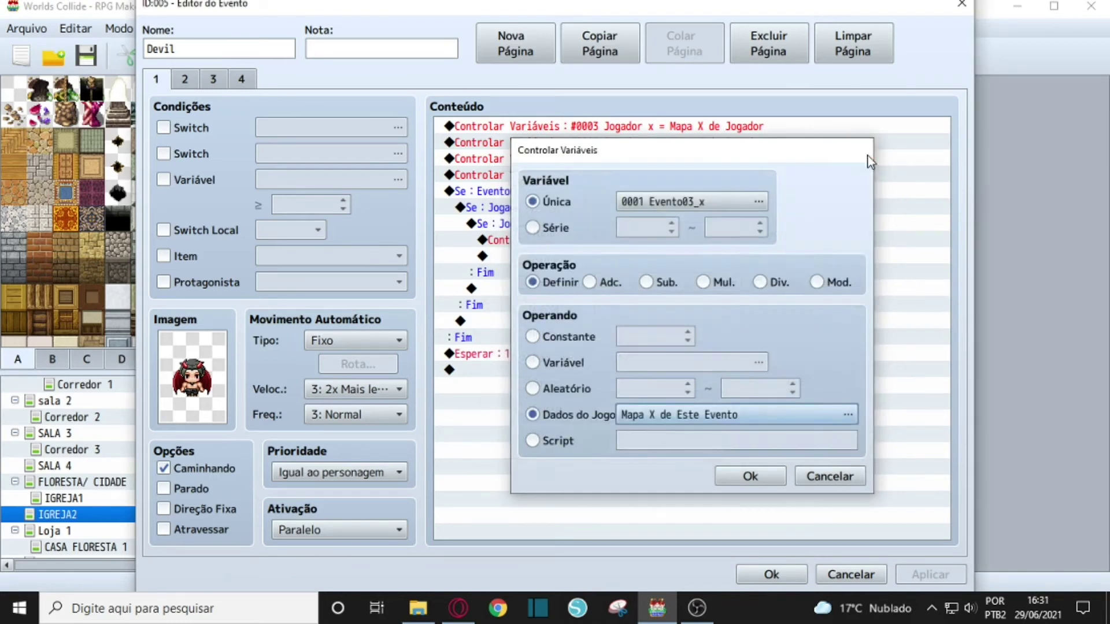
{"action": "left_click", "coordinate": [862, 150]}
Inspect the Controlar Variáveis command for variable 0002 Evento03_y and its game data source, closing it without changes.
{"action": "right_click", "coordinate": [615, 179]}
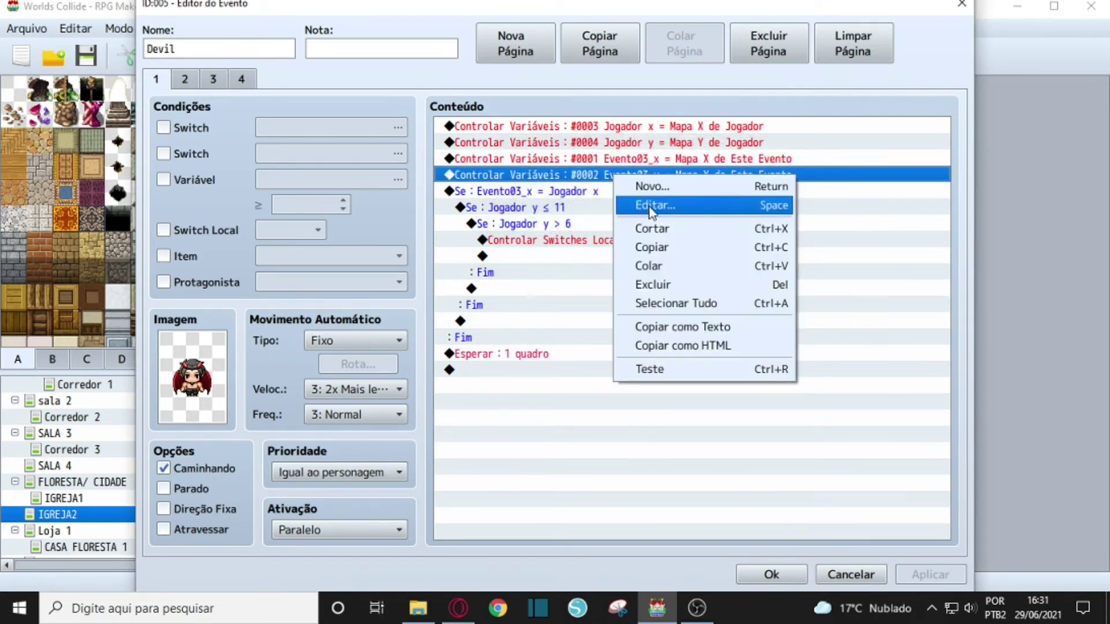
{"action": "left_click", "coordinate": [651, 205]}
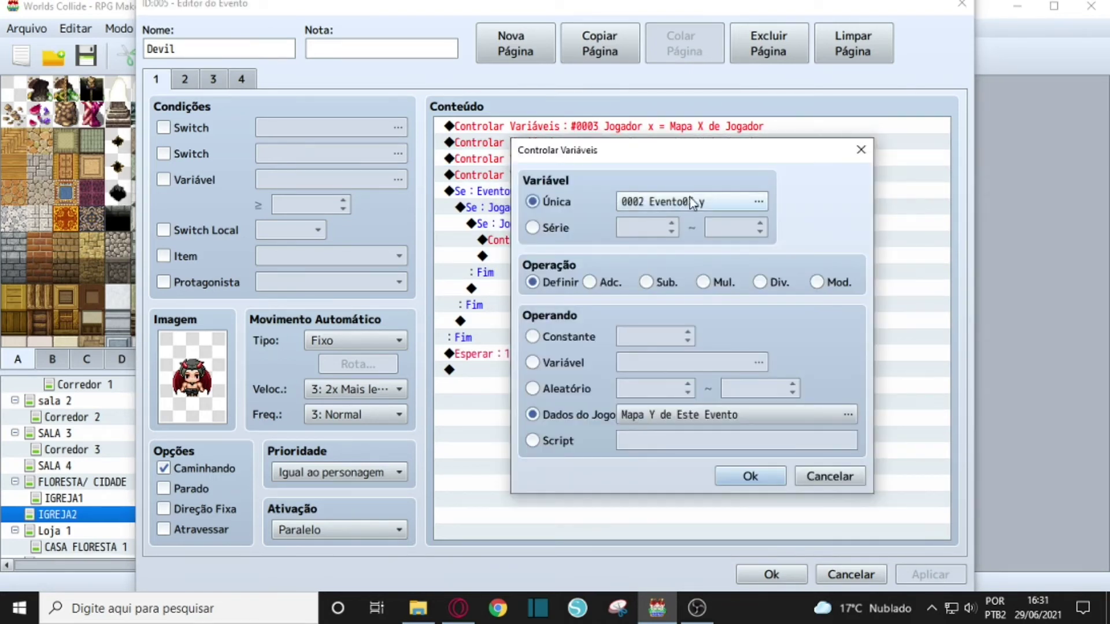
{"action": "left_click", "coordinate": [700, 415]}
{"action": "left_click", "coordinate": [878, 178]}
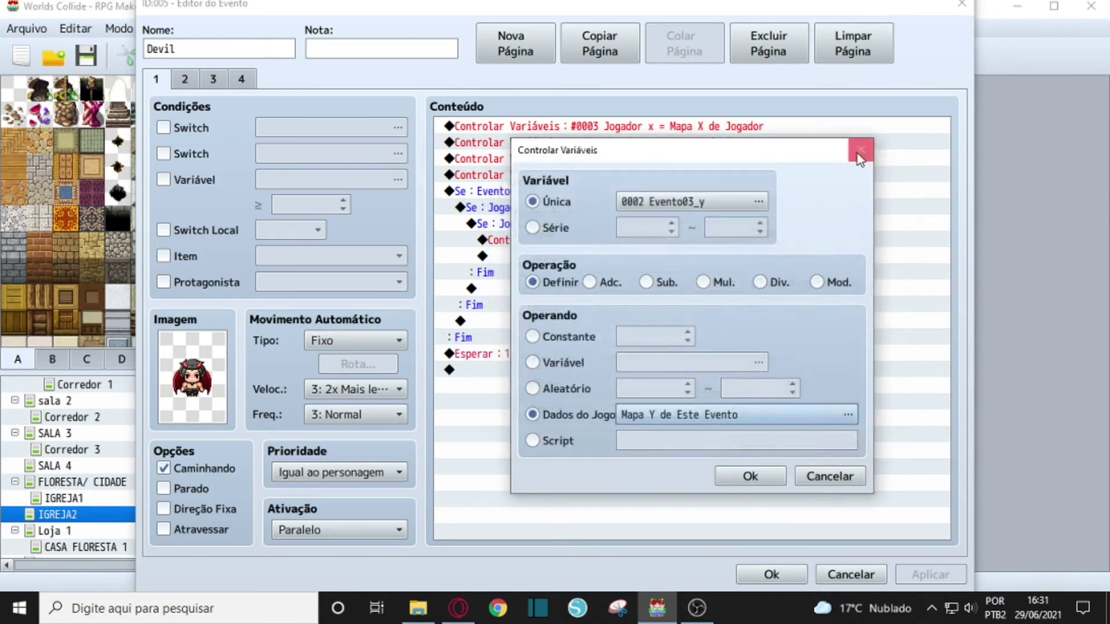
{"action": "left_click", "coordinate": [861, 151]}
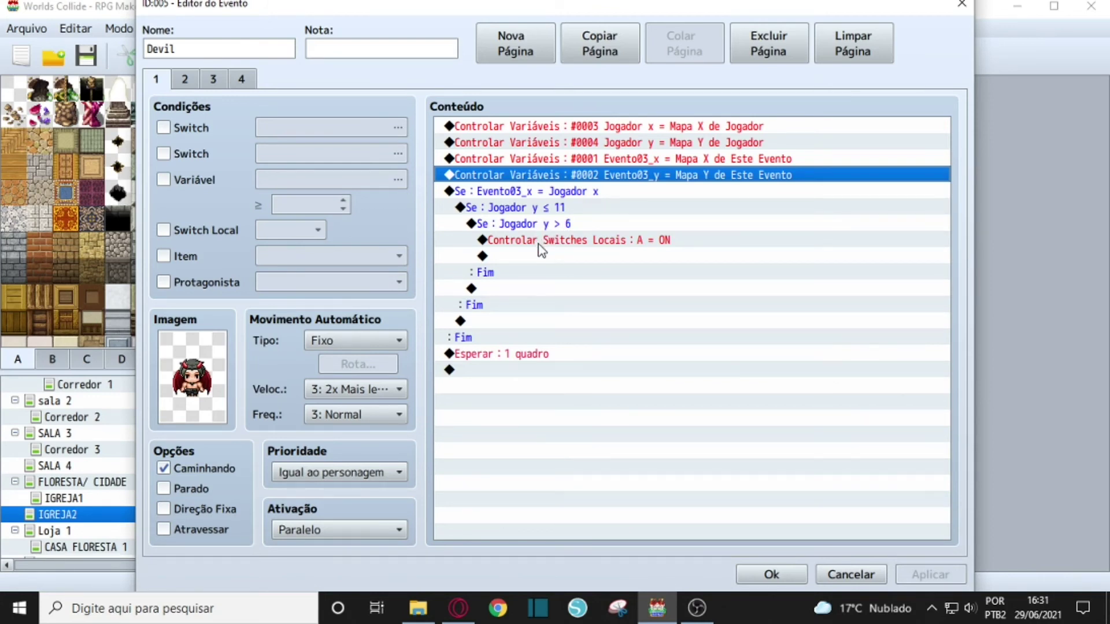
Close the Devil event to view its surroundings on the IGREJA2 map, and reopen it on page 2.
{"action": "left_click", "coordinate": [962, 4]}
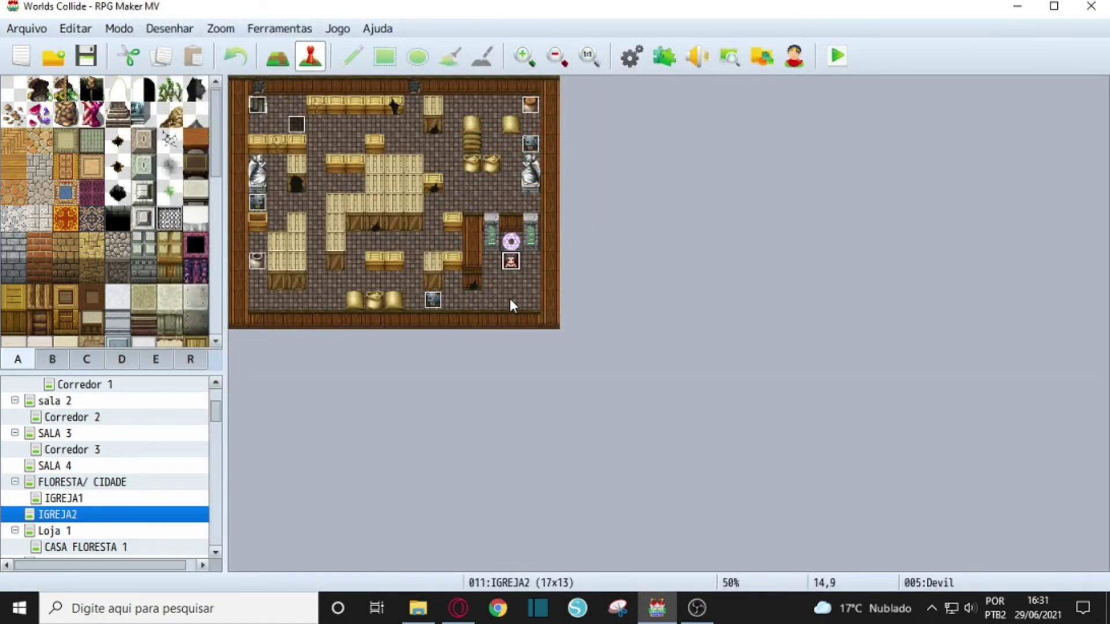
{"action": "key", "text": "F5"}
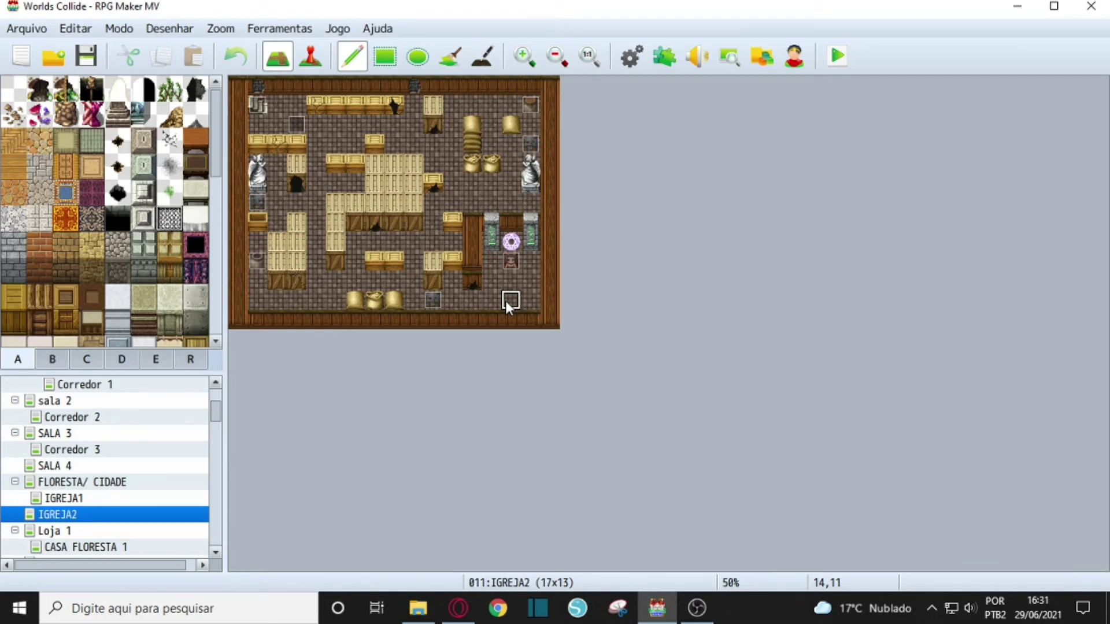
{"action": "left_click", "coordinate": [323, 59]}
{"action": "right_click", "coordinate": [508, 264]}
{"action": "left_click", "coordinate": [508, 266]}
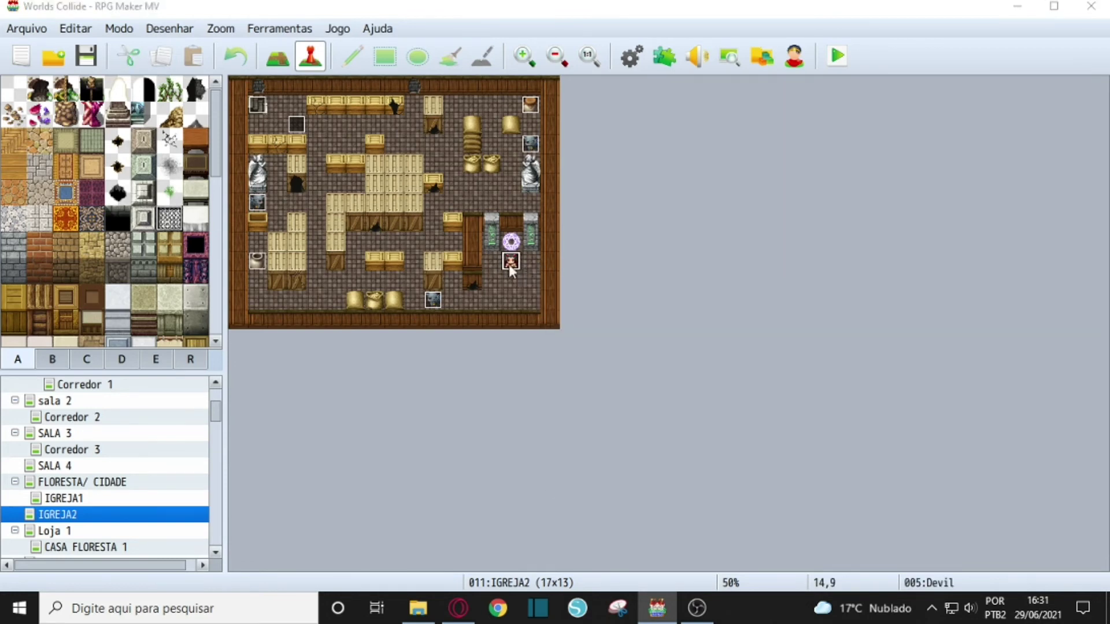
{"action": "left_click", "coordinate": [194, 82]}
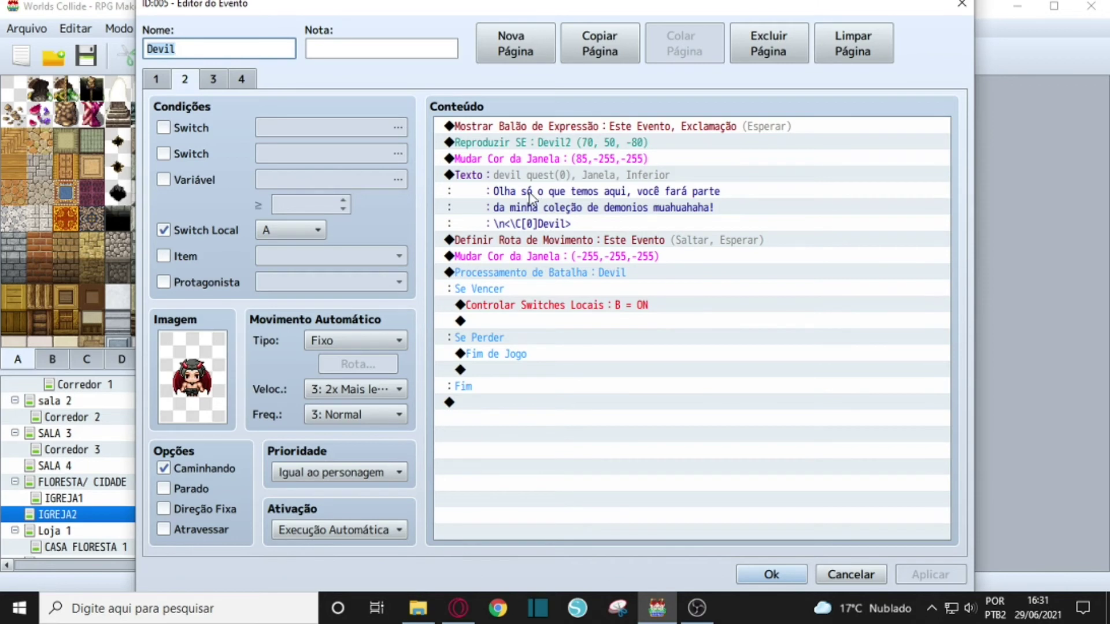
Inspect the Mostrar Balão de Expressão command on page 2 of the Devil event and close it without changes.
{"action": "left_click", "coordinate": [548, 128]}
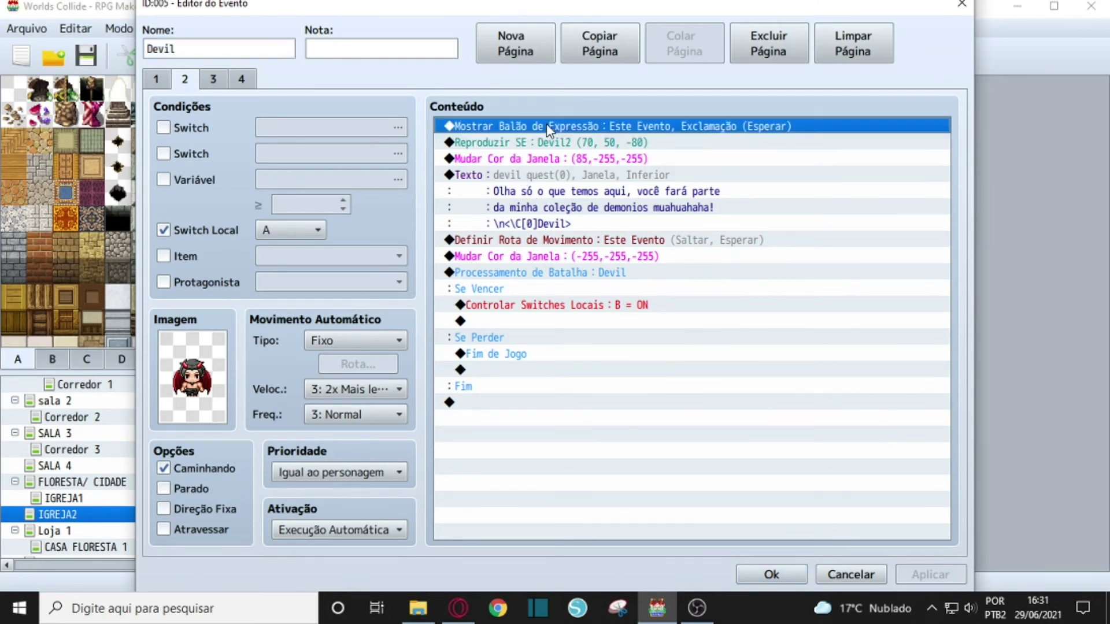
{"action": "right_click", "coordinate": [548, 128]}
{"action": "left_click", "coordinate": [575, 151]}
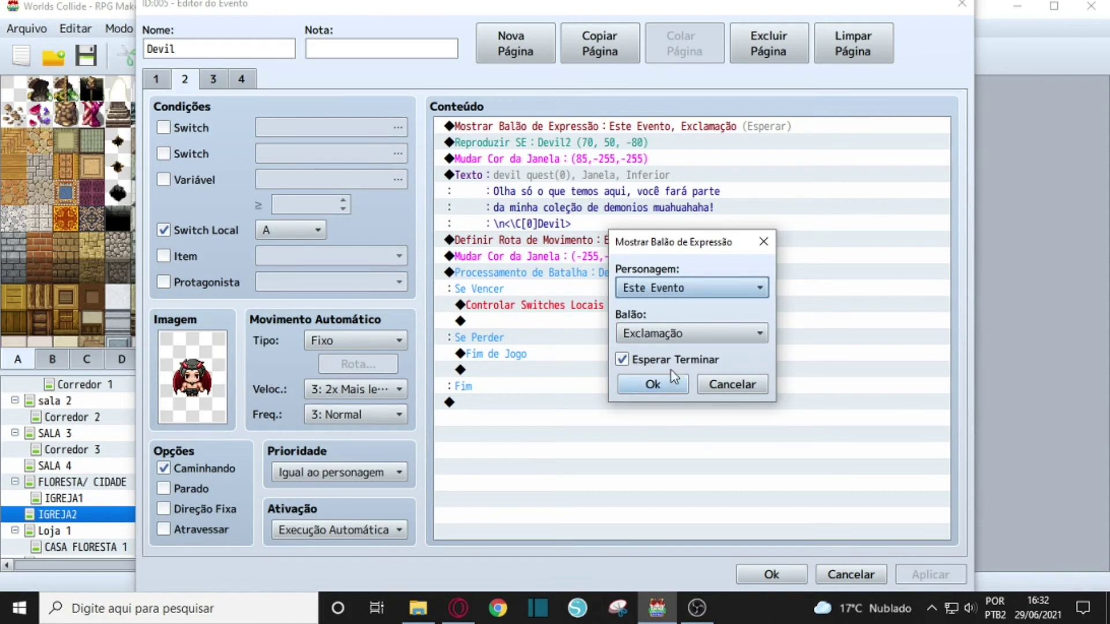
{"action": "left_click", "coordinate": [763, 252]}
Inspect the Definir Rota de Movimento command and the window color change on page 2, leaving both as they are.
{"action": "left_click", "coordinate": [490, 145]}
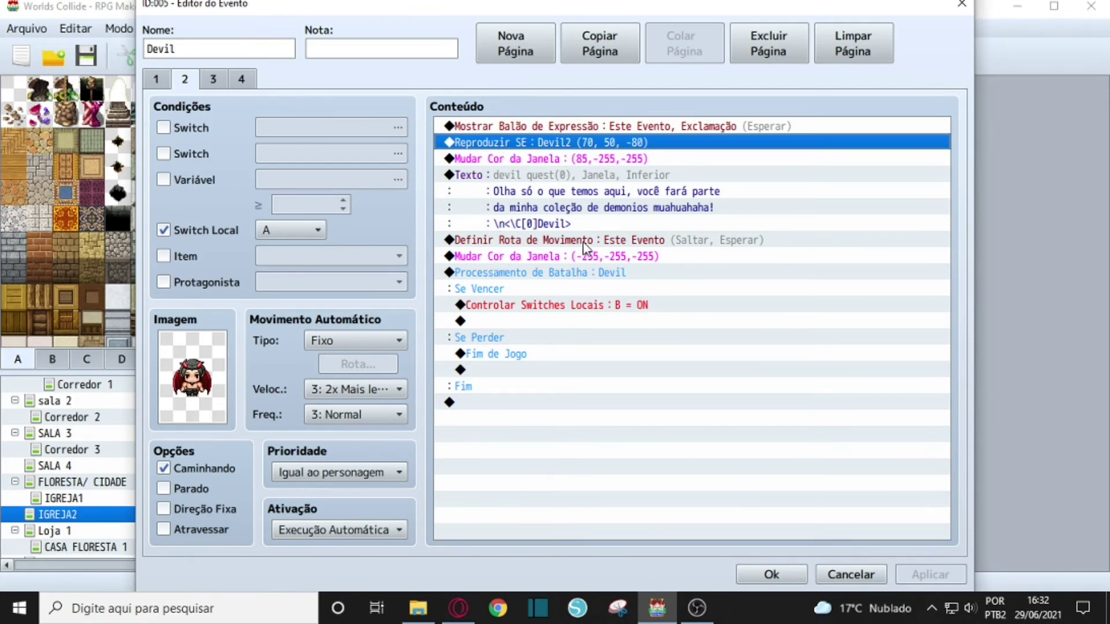
{"action": "right_click", "coordinate": [538, 239]}
{"action": "left_click", "coordinate": [564, 265]}
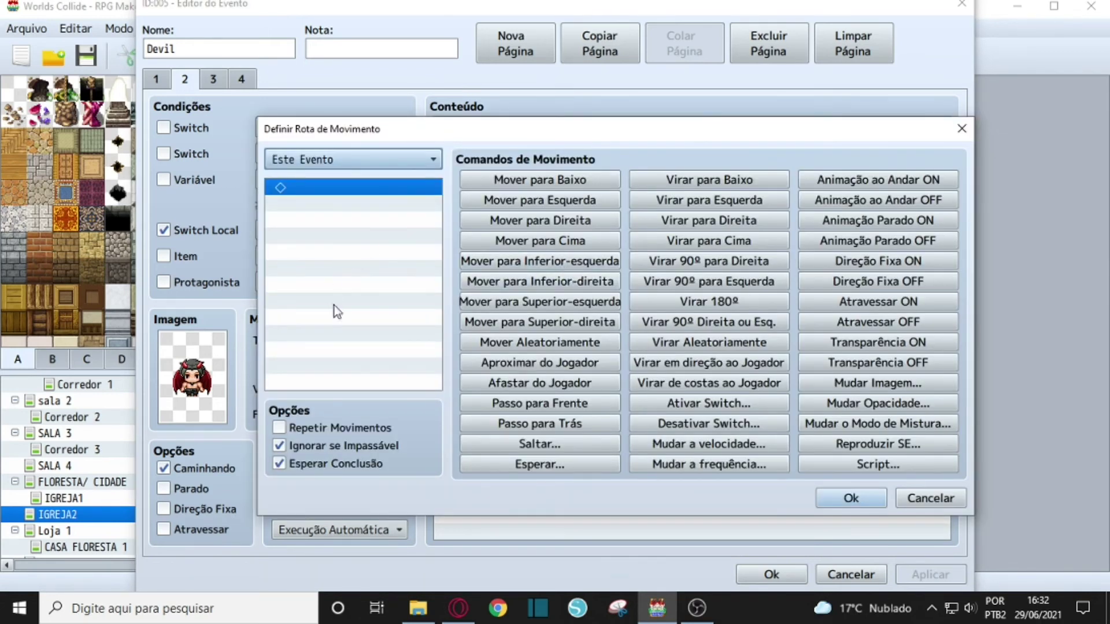
{"action": "left_click", "coordinate": [962, 129]}
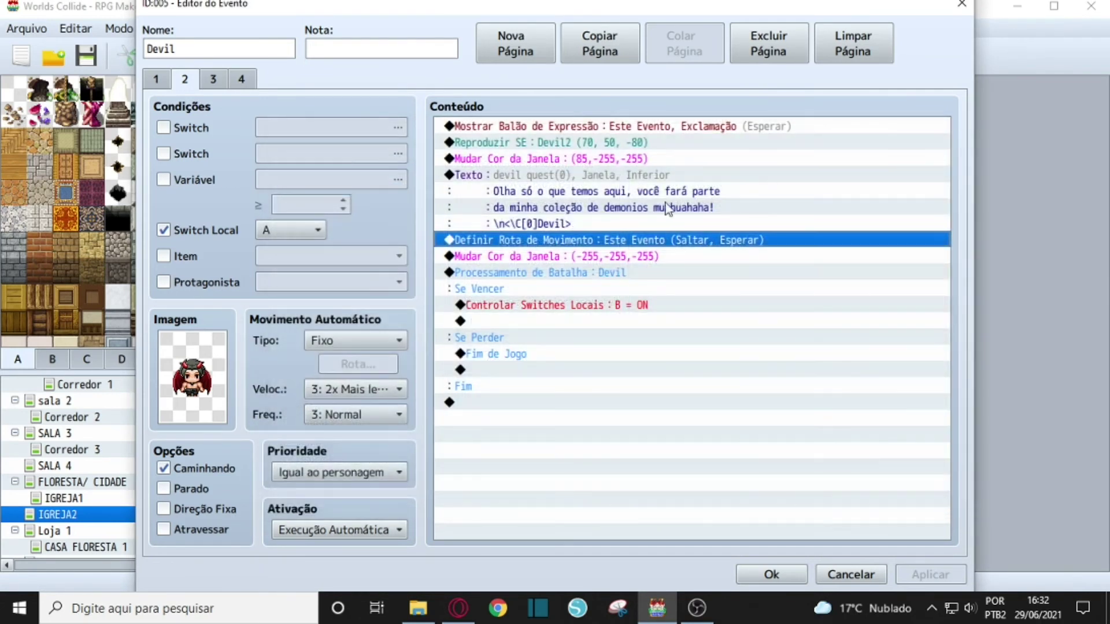
{"action": "left_click", "coordinate": [501, 257]}
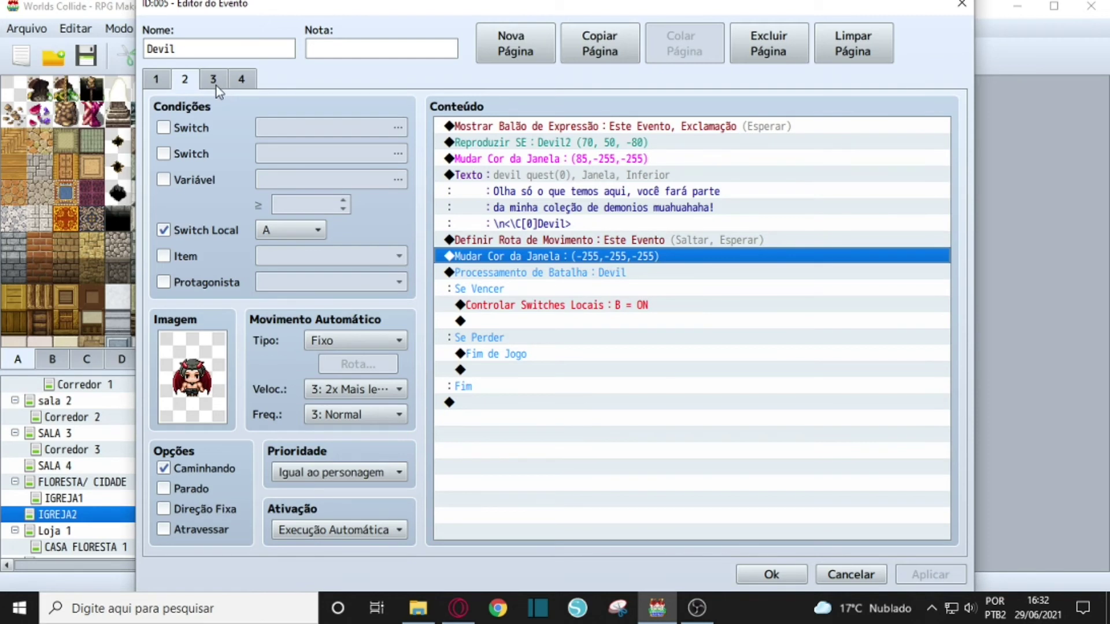
Review the conditions and commands on pages 1 to 4 of the Devil event in order.
{"action": "left_click", "coordinate": [161, 78]}
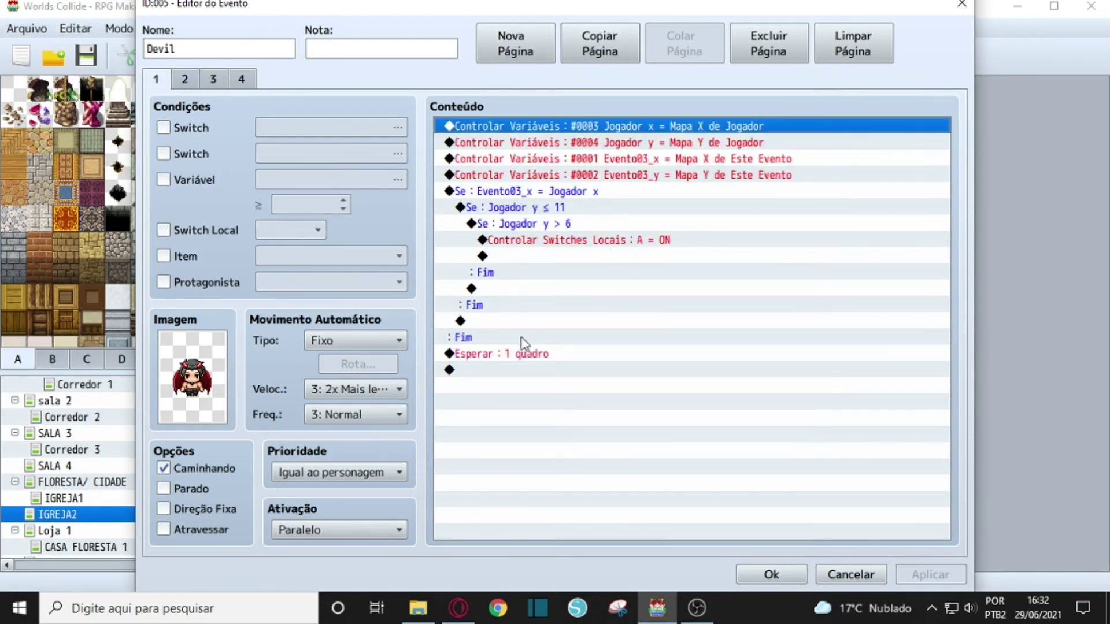
{"action": "left_click", "coordinate": [186, 80]}
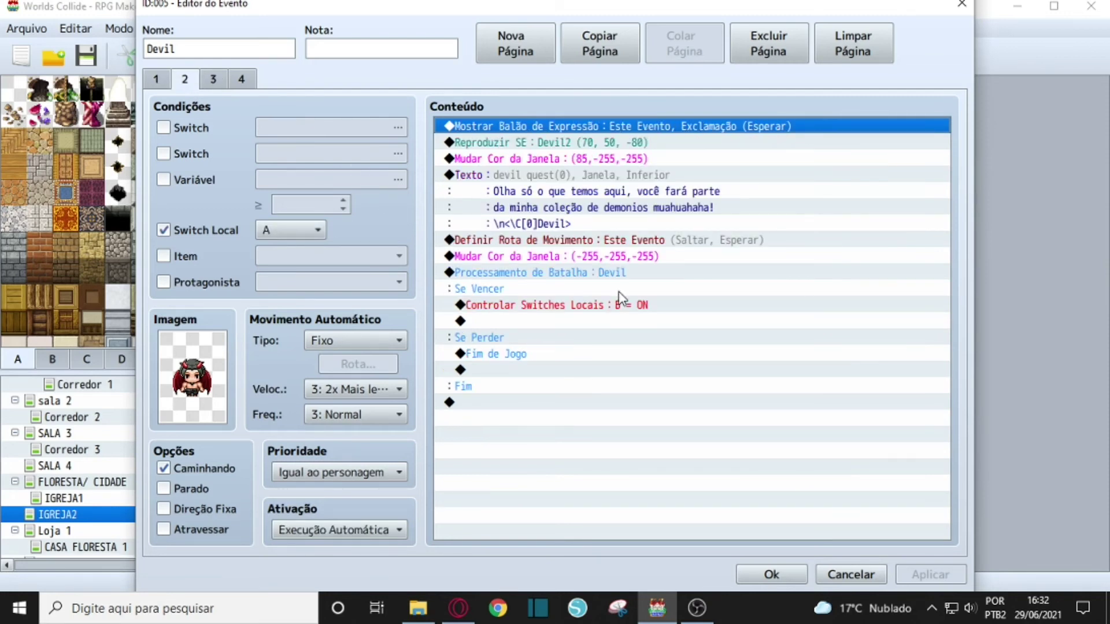
{"action": "left_click", "coordinate": [213, 81]}
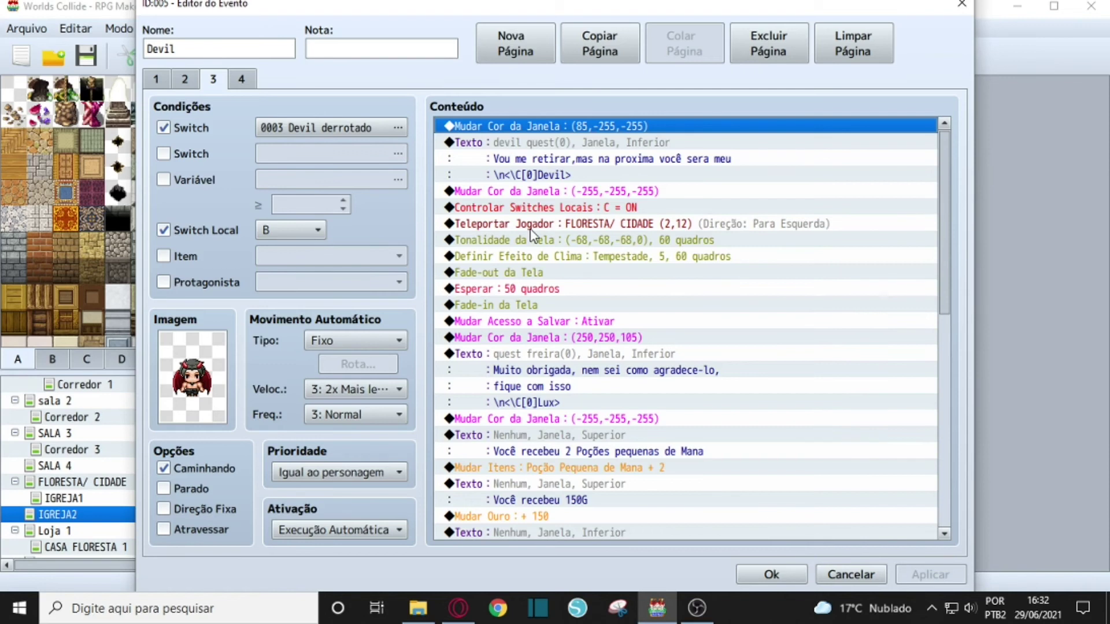
{"action": "left_click", "coordinate": [243, 81]}
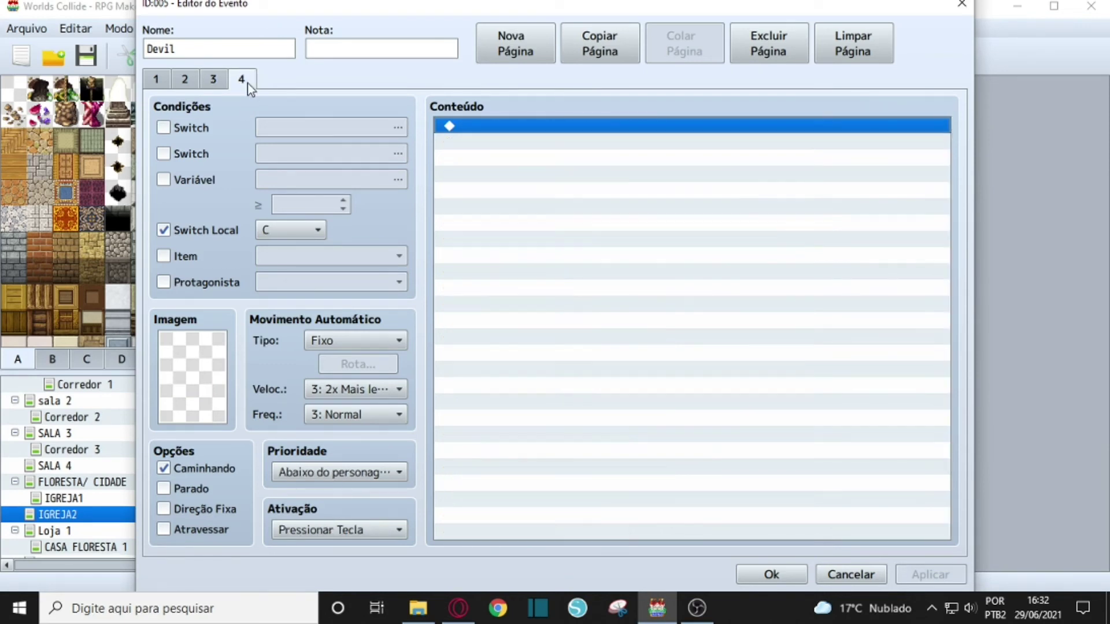
Inspect the destination of the Teleportar Jogador command on page 3 of the Devil event and close it without changes.
{"action": "left_click", "coordinate": [213, 80]}
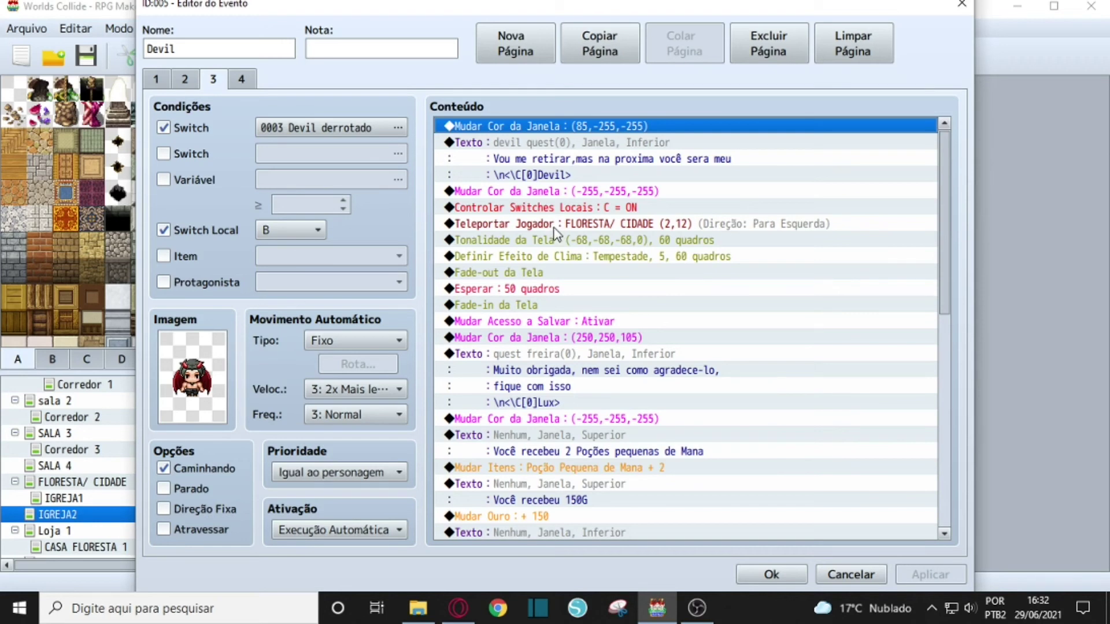
{"action": "right_click", "coordinate": [590, 230]}
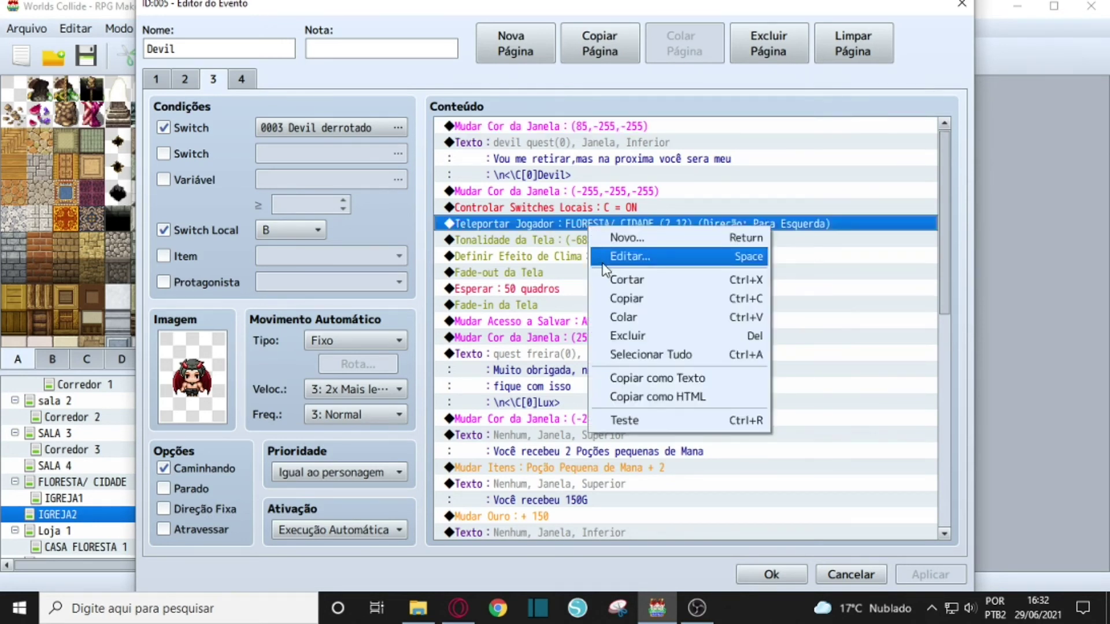
{"action": "left_click", "coordinate": [607, 257]}
{"action": "double_click", "coordinate": [643, 257]}
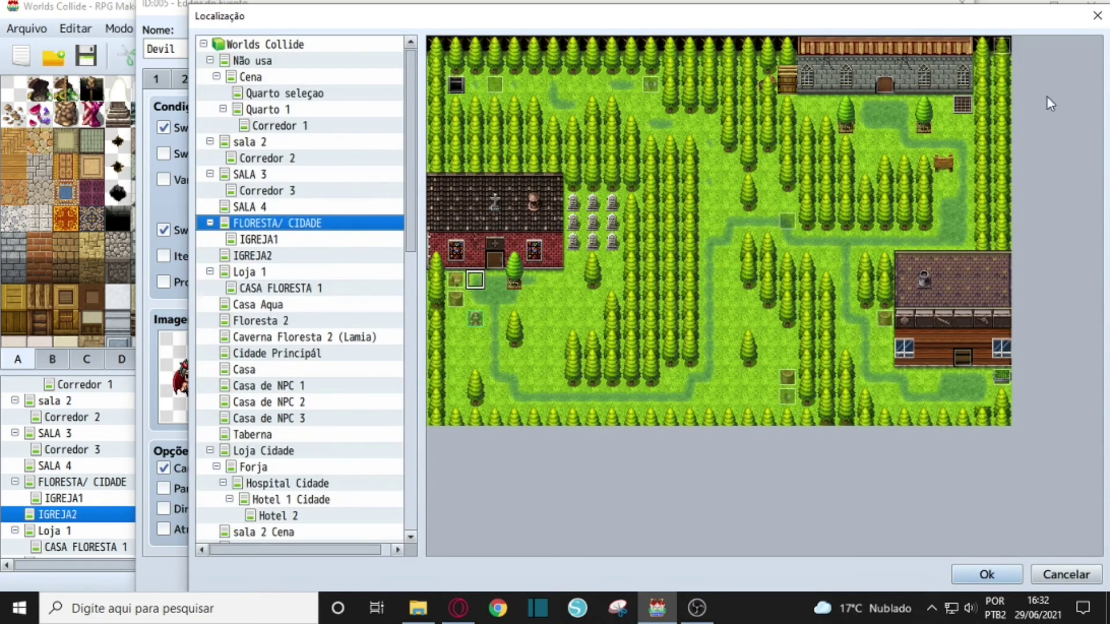
{"action": "left_click", "coordinate": [1098, 16]}
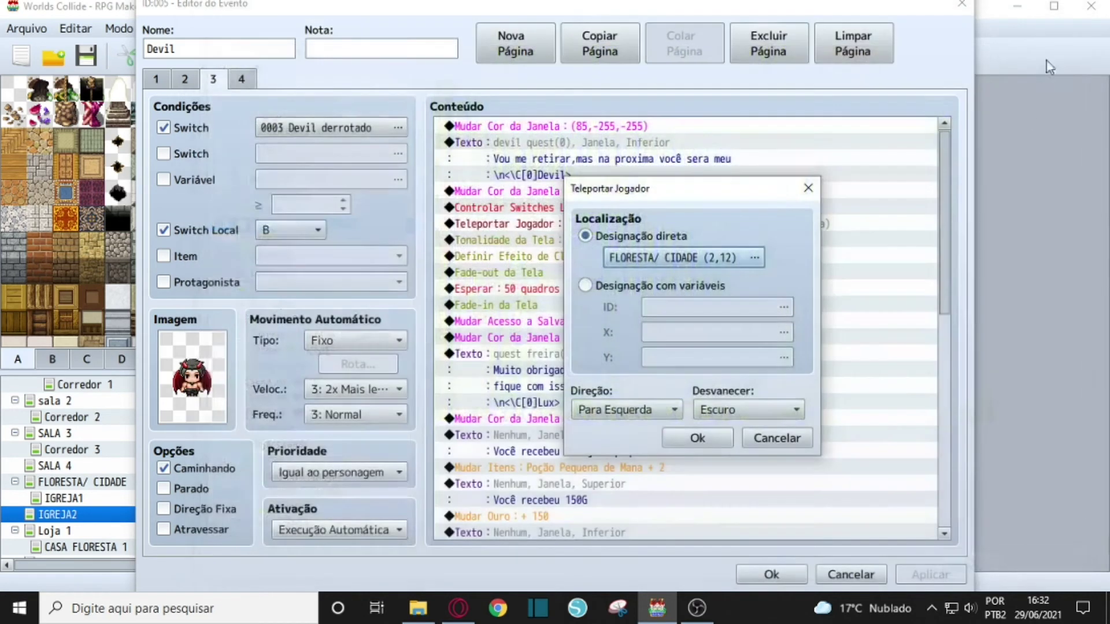
{"action": "left_click", "coordinate": [809, 189]}
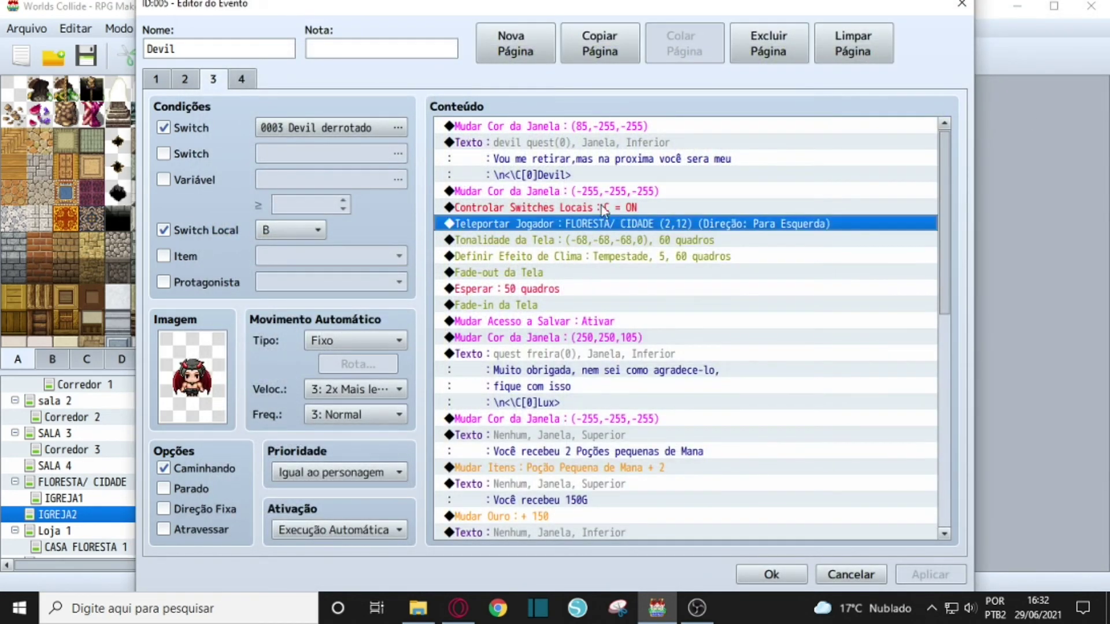
Inspect the Tonalidade da Tela command on page 3 without changing it, and select the Fade-out da Tela command.
{"action": "left_click", "coordinate": [583, 247]}
{"action": "right_click", "coordinate": [583, 247]}
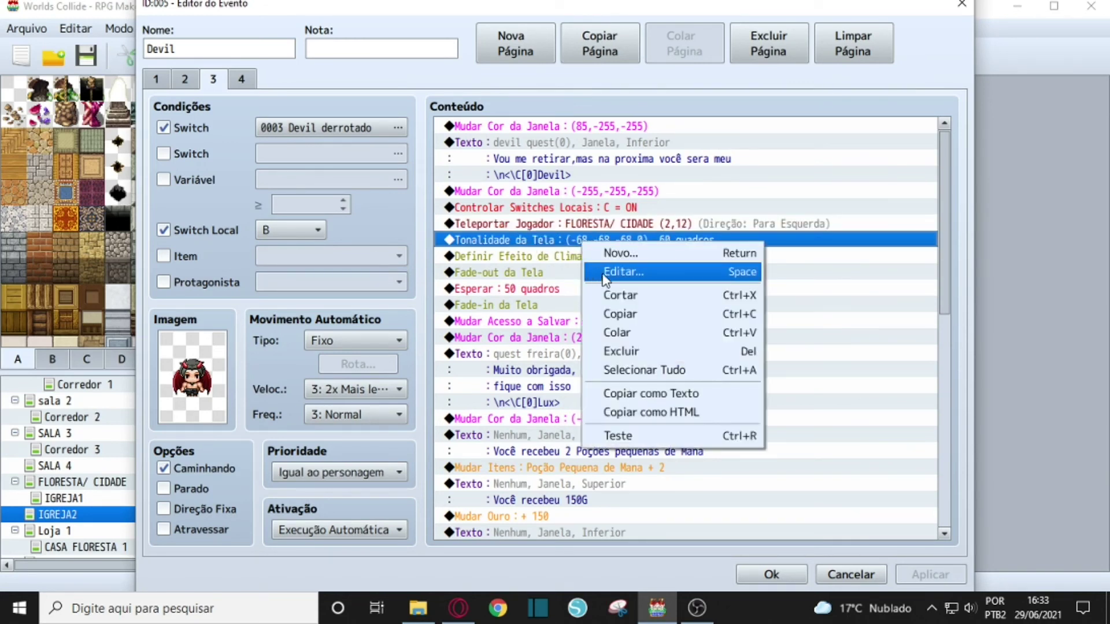
{"action": "left_click", "coordinate": [606, 274]}
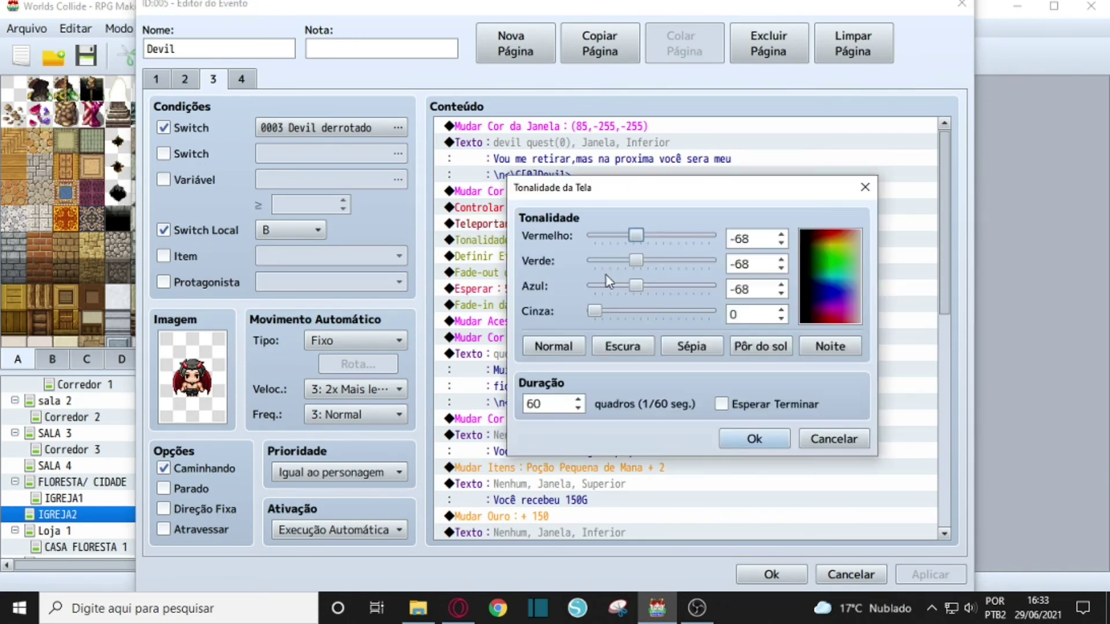
{"action": "left_click", "coordinate": [865, 188]}
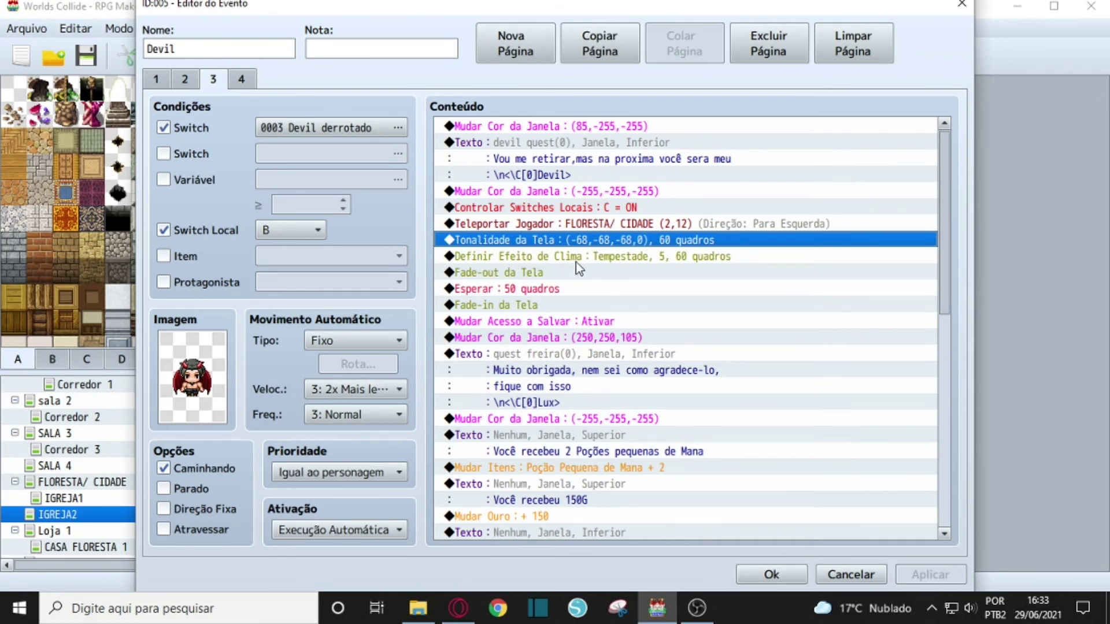
{"action": "right_click", "coordinate": [600, 261]}
{"action": "left_click", "coordinate": [507, 273]}
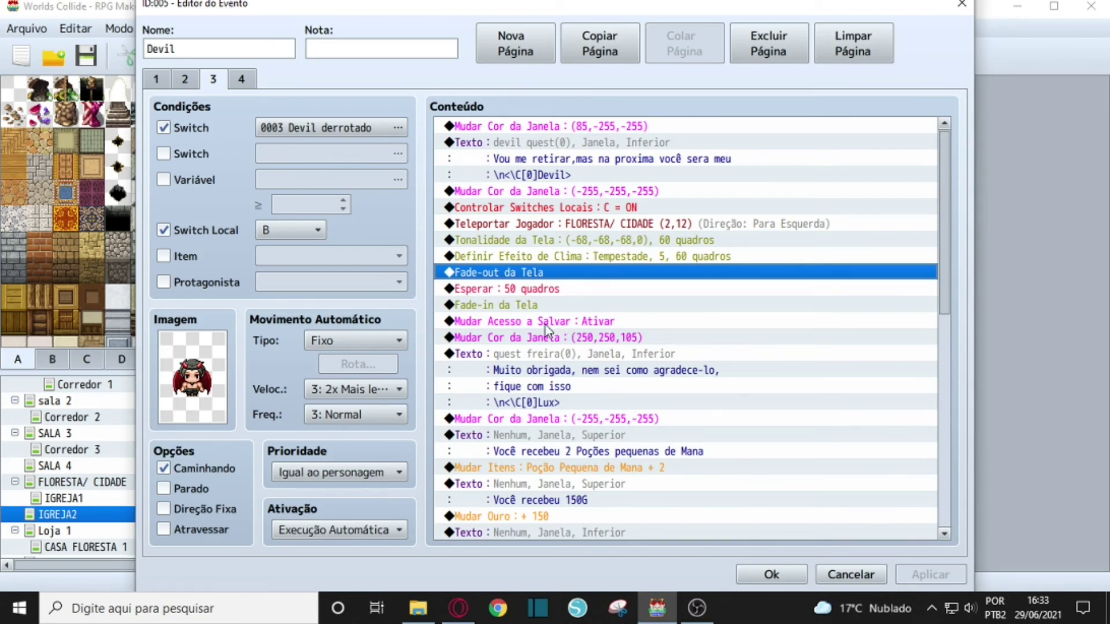
Review the commands after the fade-out and inspect the Mudar Itens command for the Poção Pequena de Mana reward, leaving it as is.
{"action": "scroll", "coordinate": [520, 364], "scroll_direction": "down", "scroll_amount": 1}
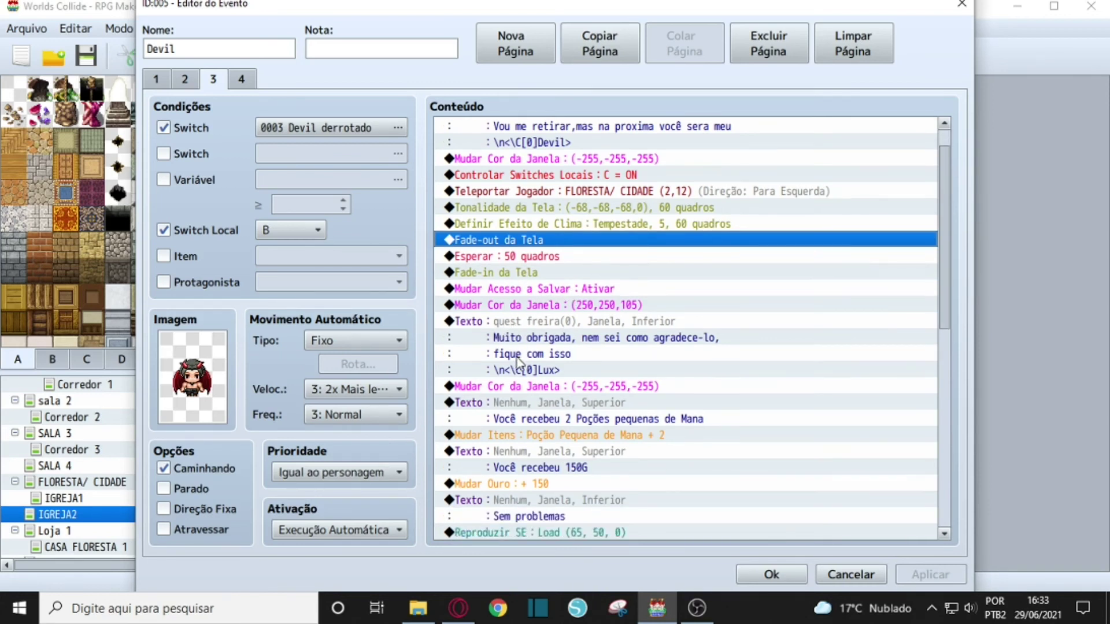
{"action": "scroll", "coordinate": [488, 372], "scroll_direction": "down", "scroll_amount": 2}
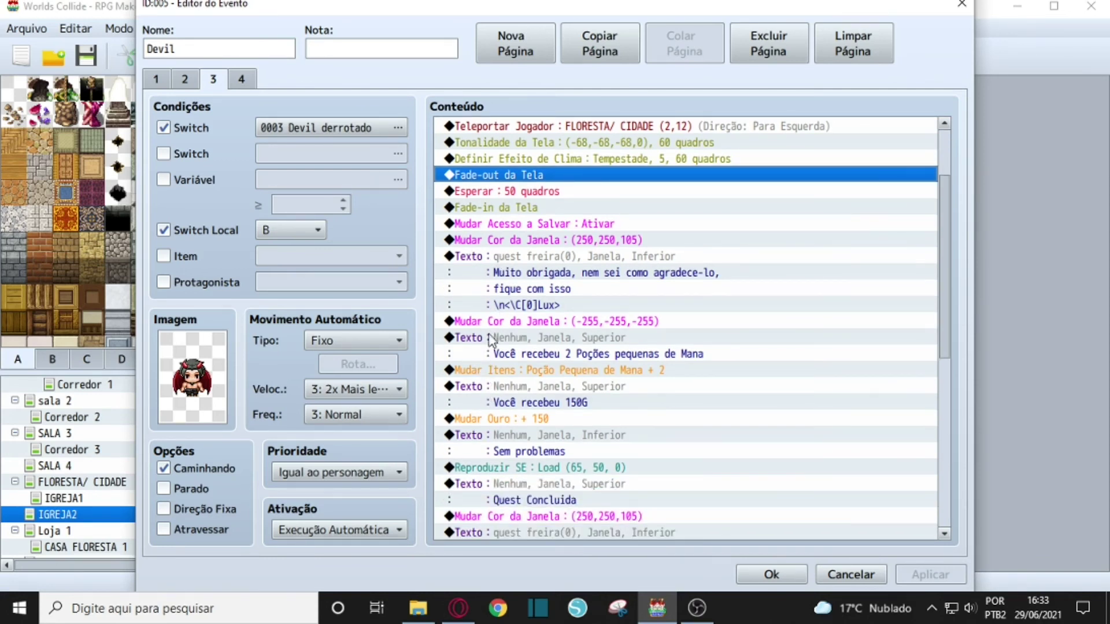
{"action": "scroll", "coordinate": [492, 342], "scroll_direction": "down", "scroll_amount": 1}
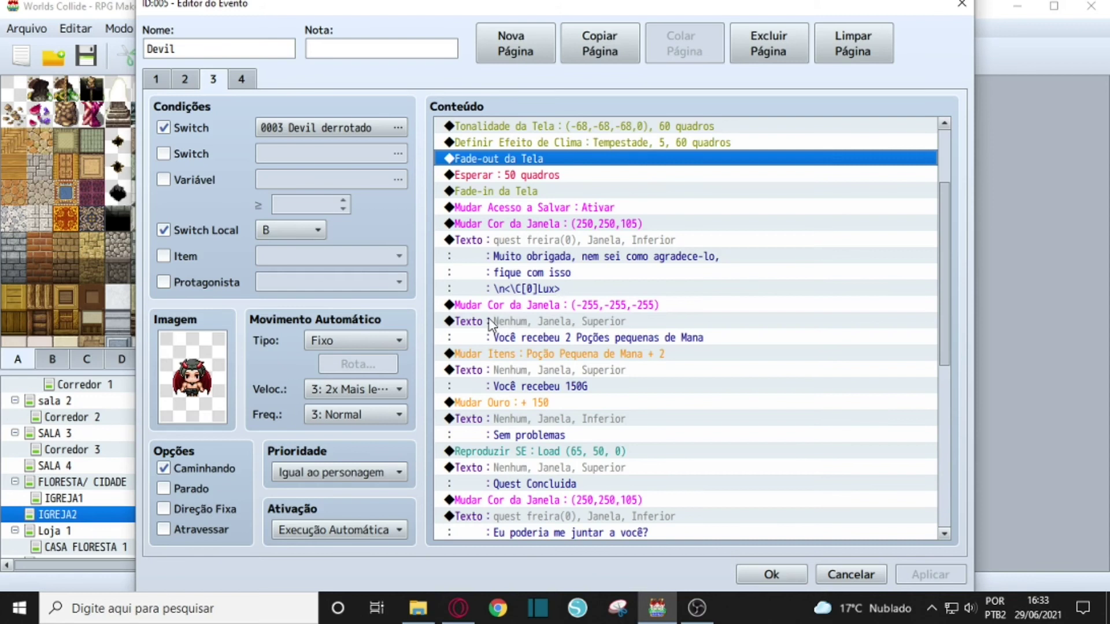
{"action": "scroll", "coordinate": [487, 323], "scroll_direction": "down", "scroll_amount": 1}
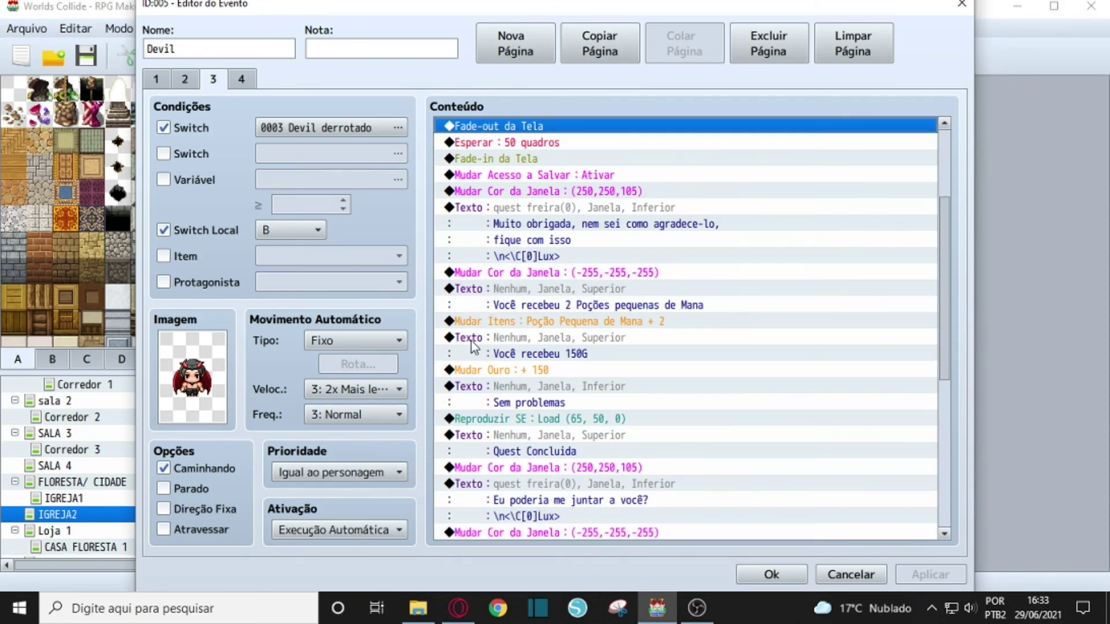
{"action": "right_click", "coordinate": [479, 320]}
{"action": "left_click", "coordinate": [506, 350]}
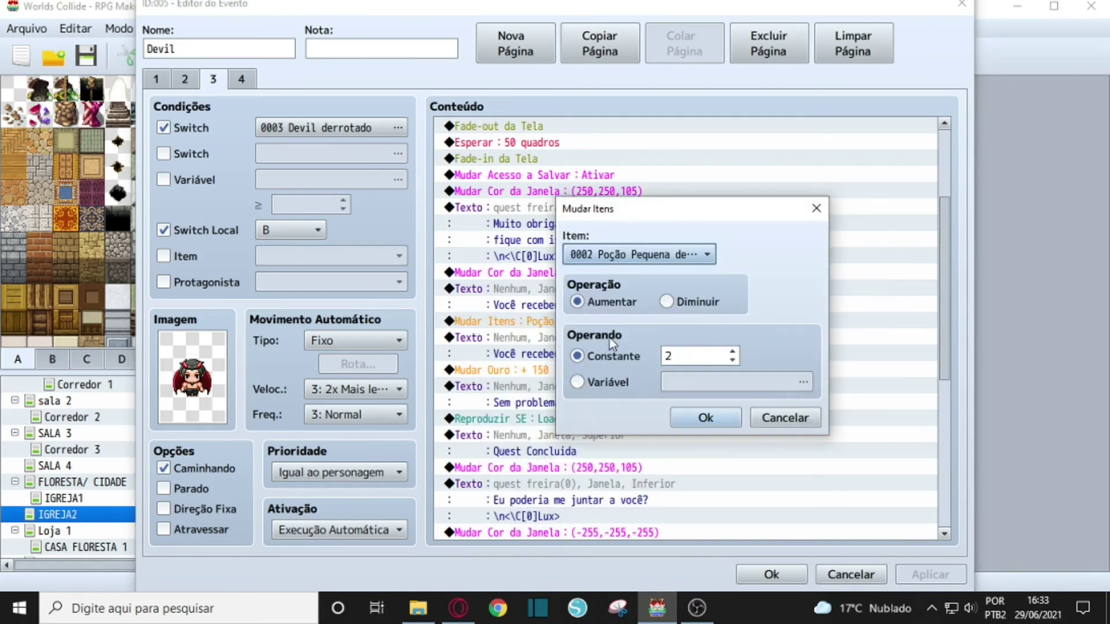
{"action": "left_click", "coordinate": [817, 209]}
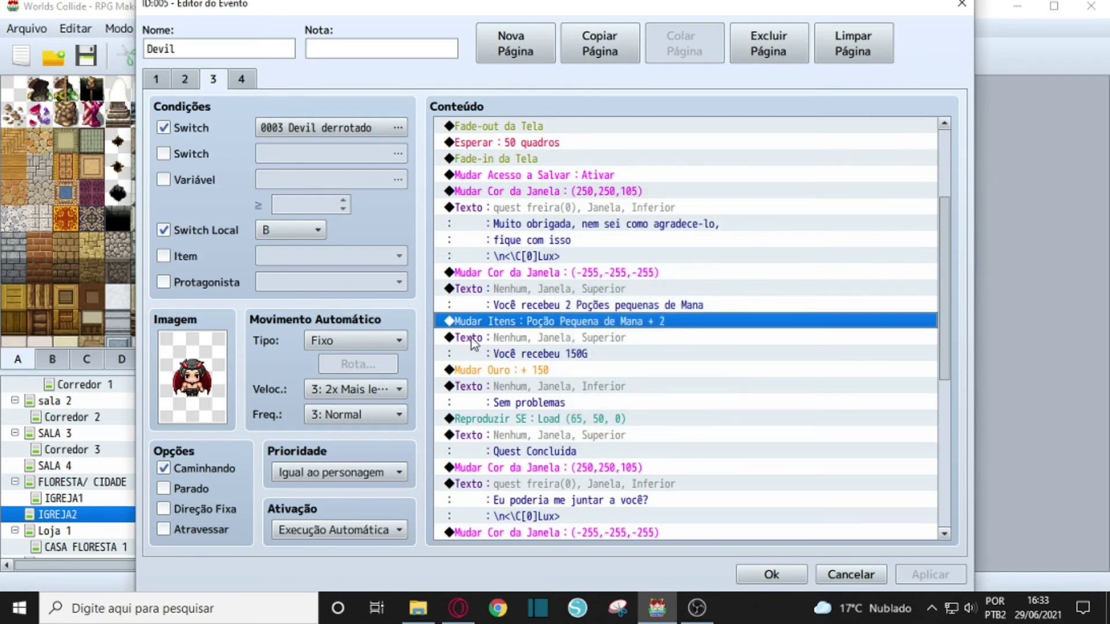
Inspect the "Você recebeu 150G" message on page 3 and close it without changes.
{"action": "right_click", "coordinate": [474, 342]}
{"action": "left_click", "coordinate": [515, 370]}
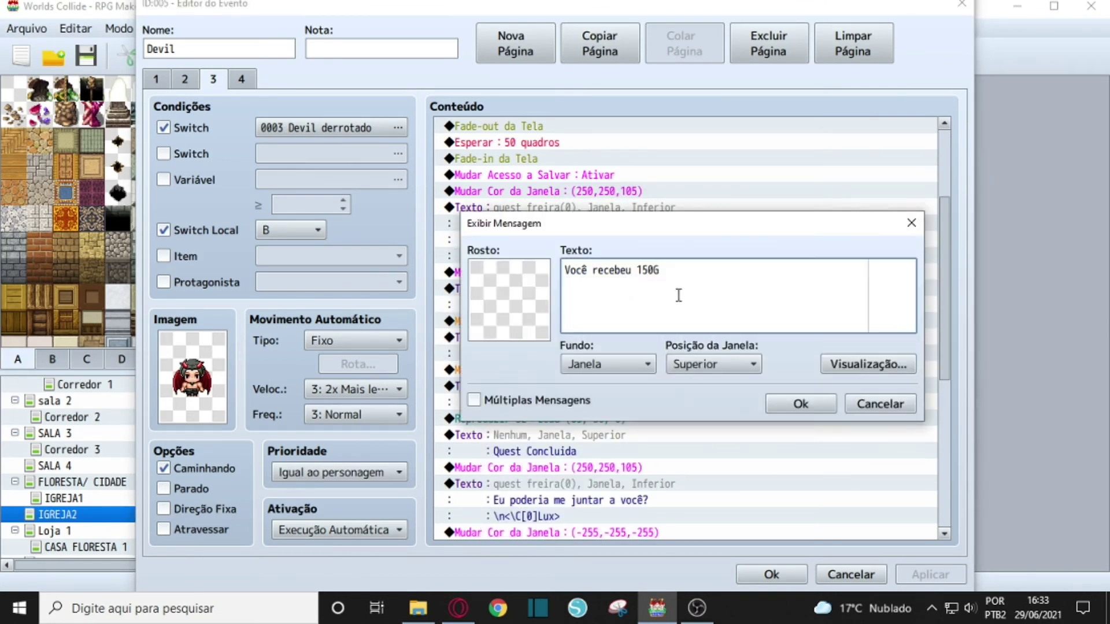
{"action": "left_click", "coordinate": [912, 232]}
Open the Reproduzir SE command before the "Quest Concluida" text, preview the Load sound, and close it without changes.
{"action": "scroll", "coordinate": [507, 357], "scroll_direction": "down", "scroll_amount": 1}
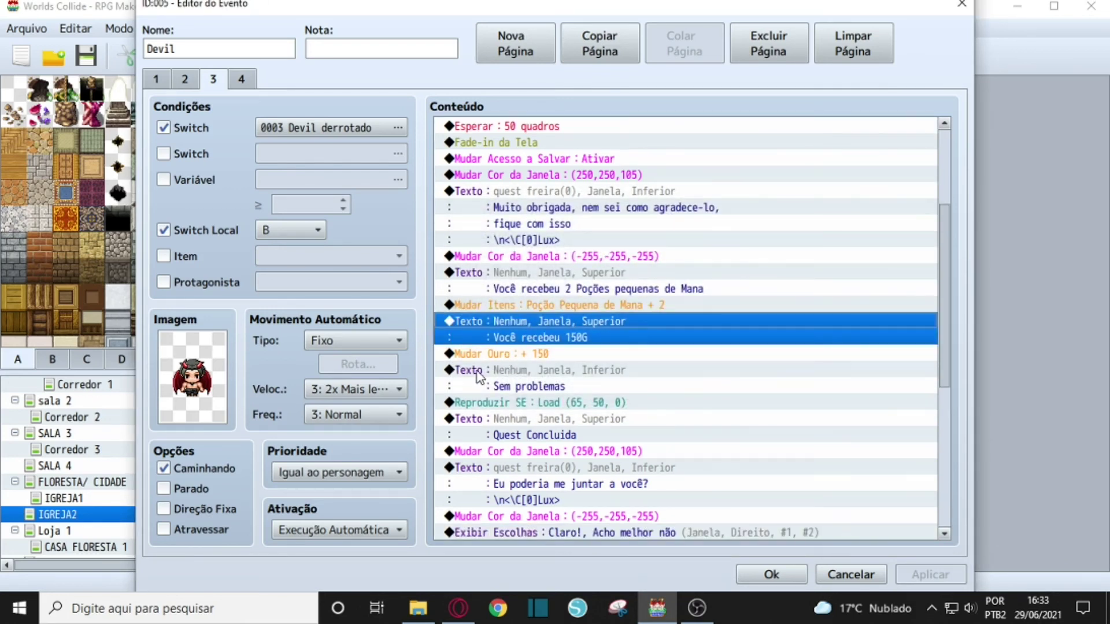
{"action": "scroll", "coordinate": [478, 405], "scroll_direction": "down", "scroll_amount": 1}
{"action": "scroll", "coordinate": [478, 403], "scroll_direction": "down", "scroll_amount": 1}
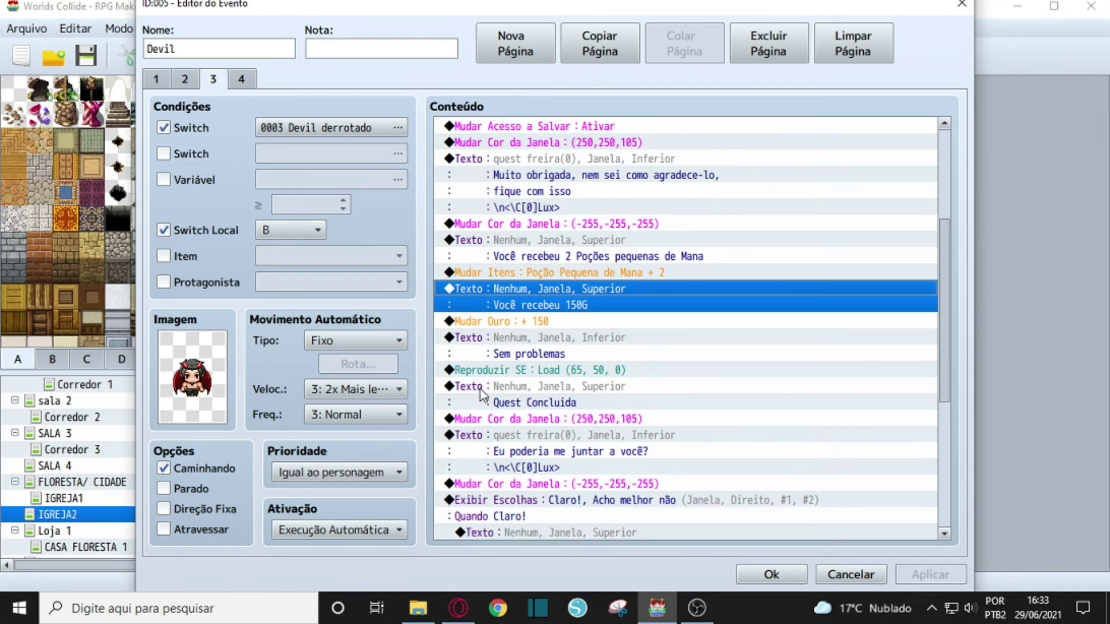
{"action": "right_click", "coordinate": [486, 370]}
{"action": "left_click", "coordinate": [506, 399]}
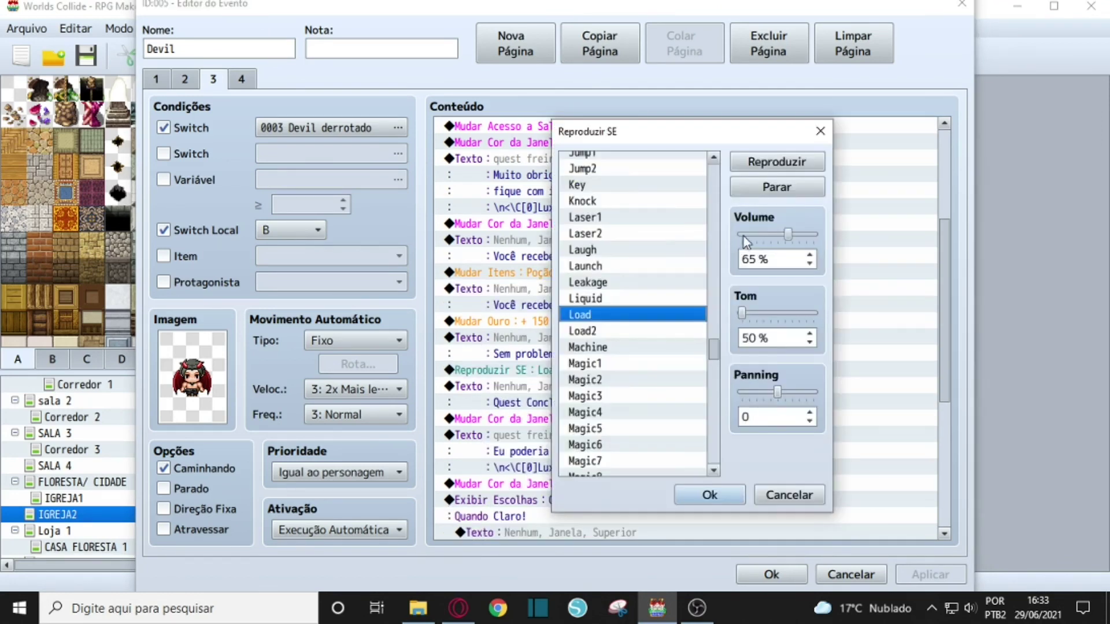
{"action": "left_click", "coordinate": [777, 163]}
{"action": "left_click", "coordinate": [826, 137]}
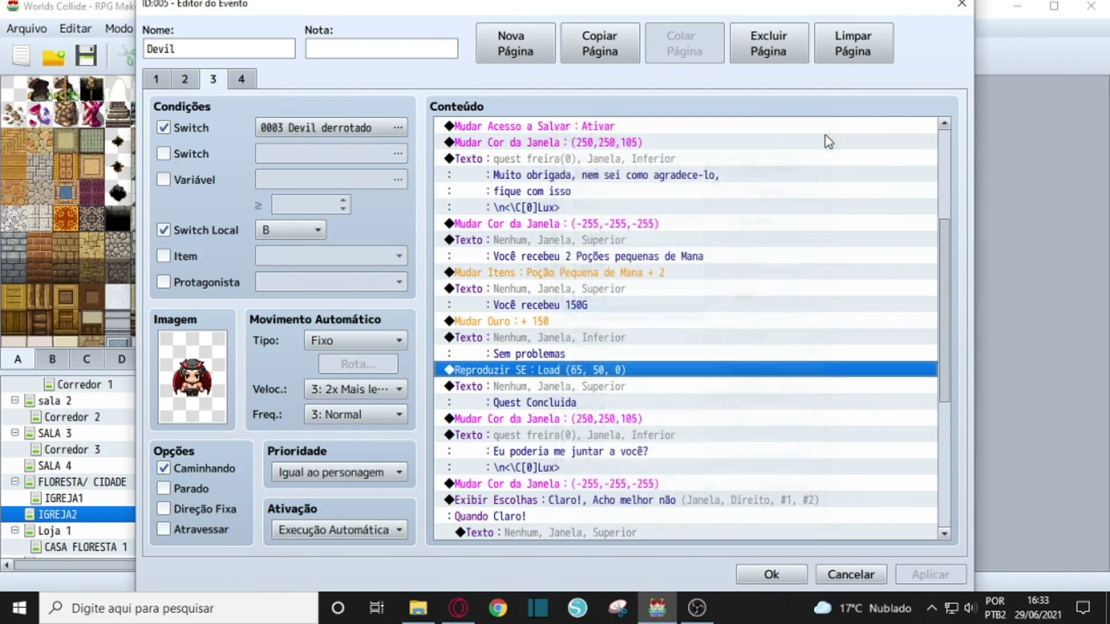
Review the remaining page 3 commands, including both branches of Lux's recruitment choice, and close the Devil event.
{"action": "scroll", "coordinate": [590, 361], "scroll_direction": "down", "scroll_amount": 2}
{"action": "scroll", "coordinate": [503, 361], "scroll_direction": "down", "scroll_amount": 5}
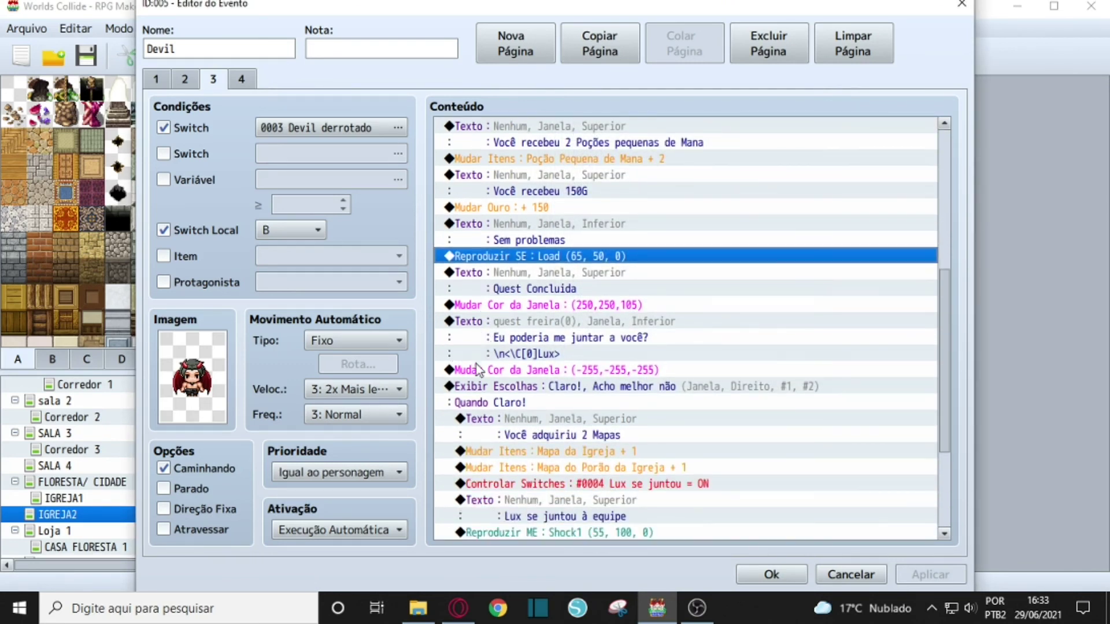
{"action": "scroll", "coordinate": [495, 364], "scroll_direction": "down", "scroll_amount": 7}
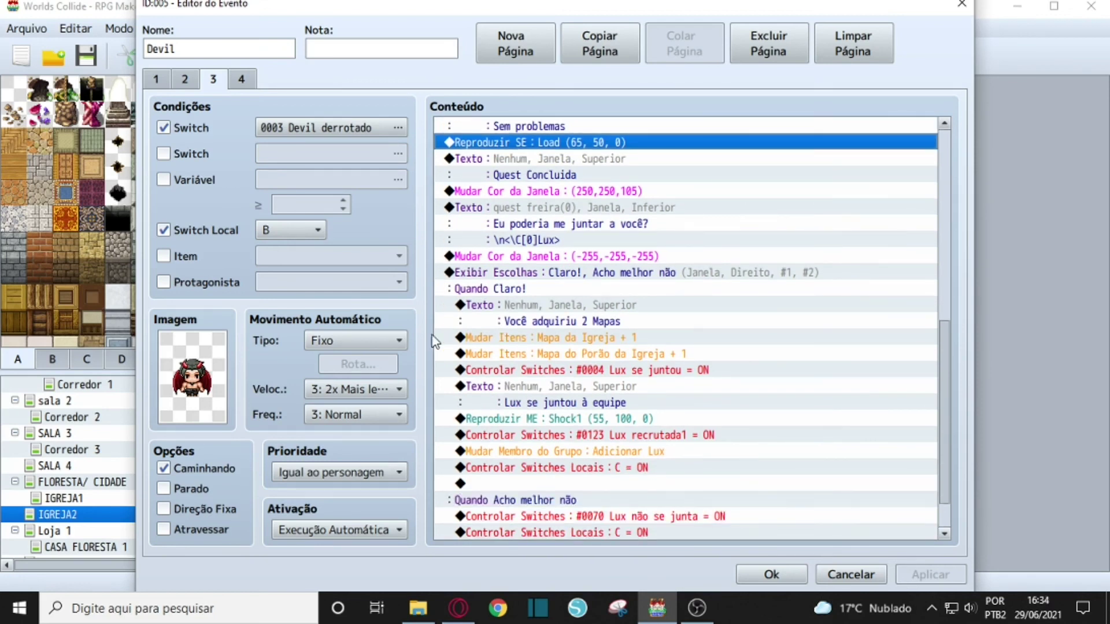
{"action": "scroll", "coordinate": [520, 318], "scroll_direction": "down", "scroll_amount": 3}
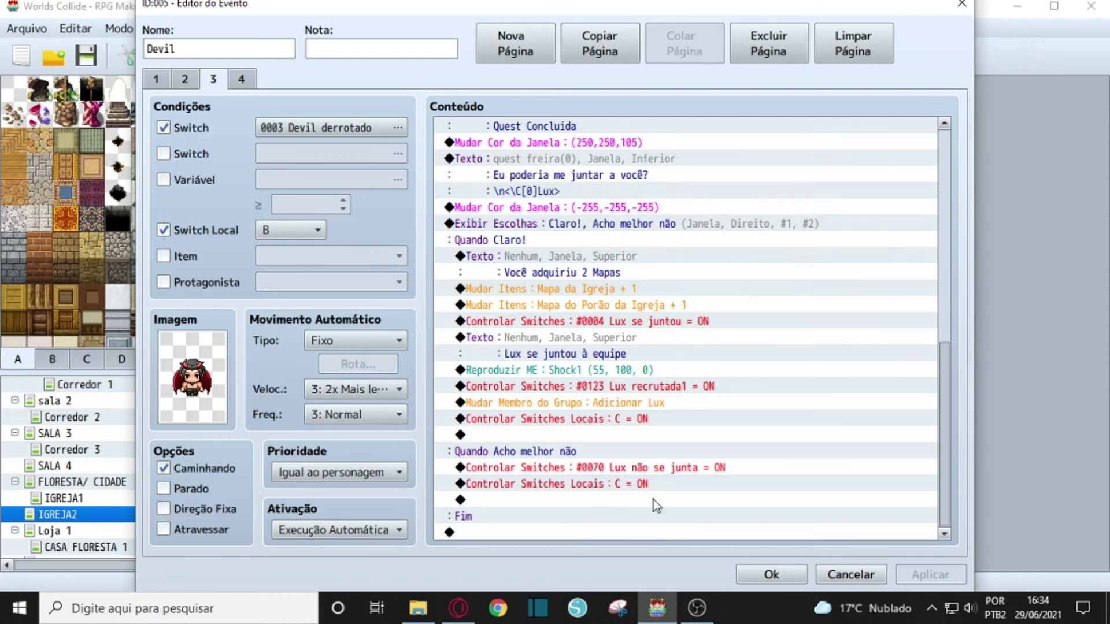
{"action": "left_click", "coordinate": [771, 575]}
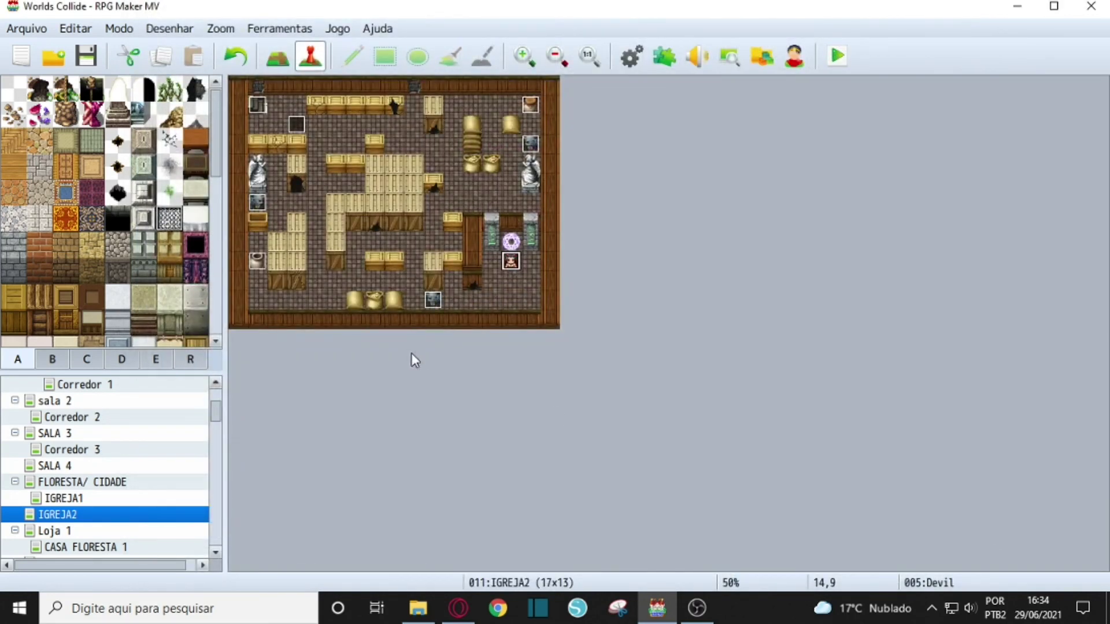
Reopen the Devil event to review the player position conditions on page 1, and close it without changes.
{"action": "right_click", "coordinate": [512, 262]}
{"action": "left_click", "coordinate": [536, 275]}
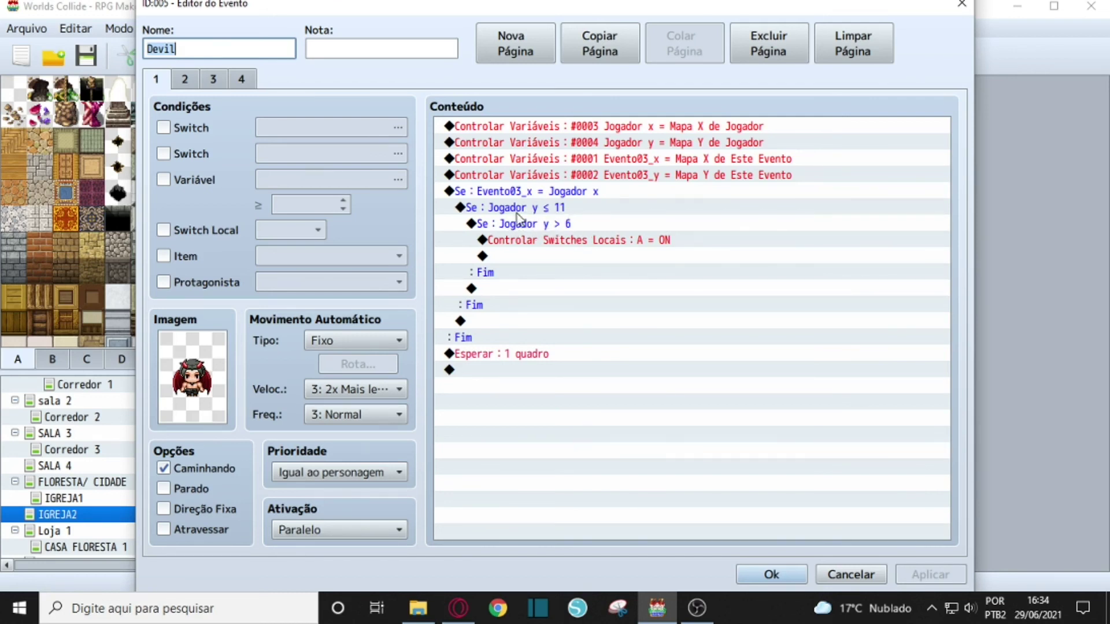
{"action": "left_click", "coordinate": [962, 3]}
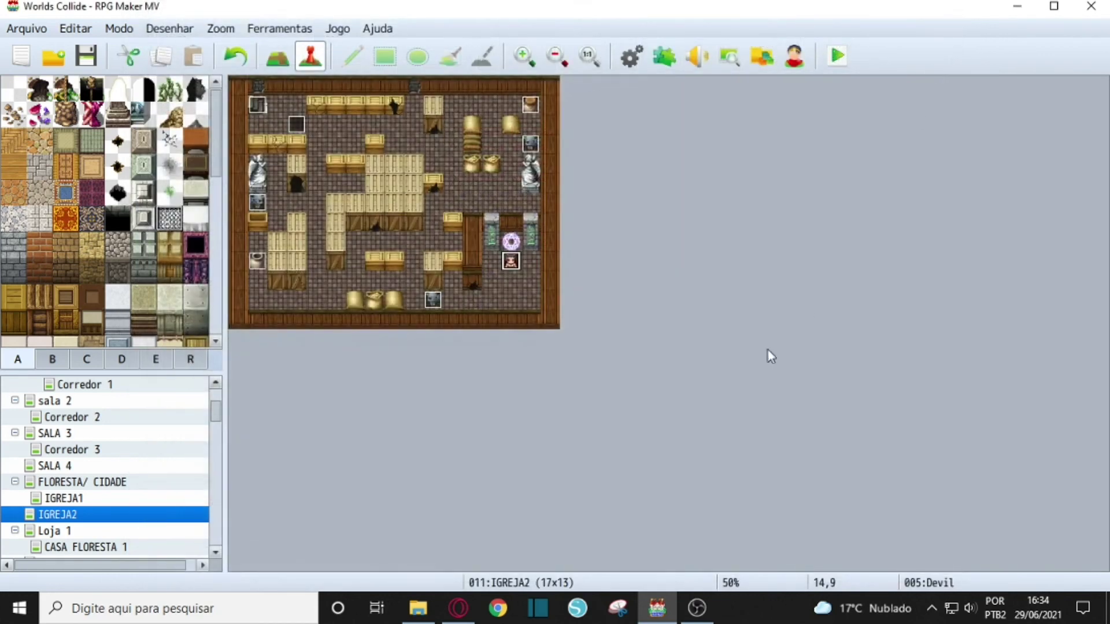
Check the tile coordinates below the Devil event on IGREJA2 in map mode, and return to event mode.
{"action": "left_click", "coordinate": [277, 56]}
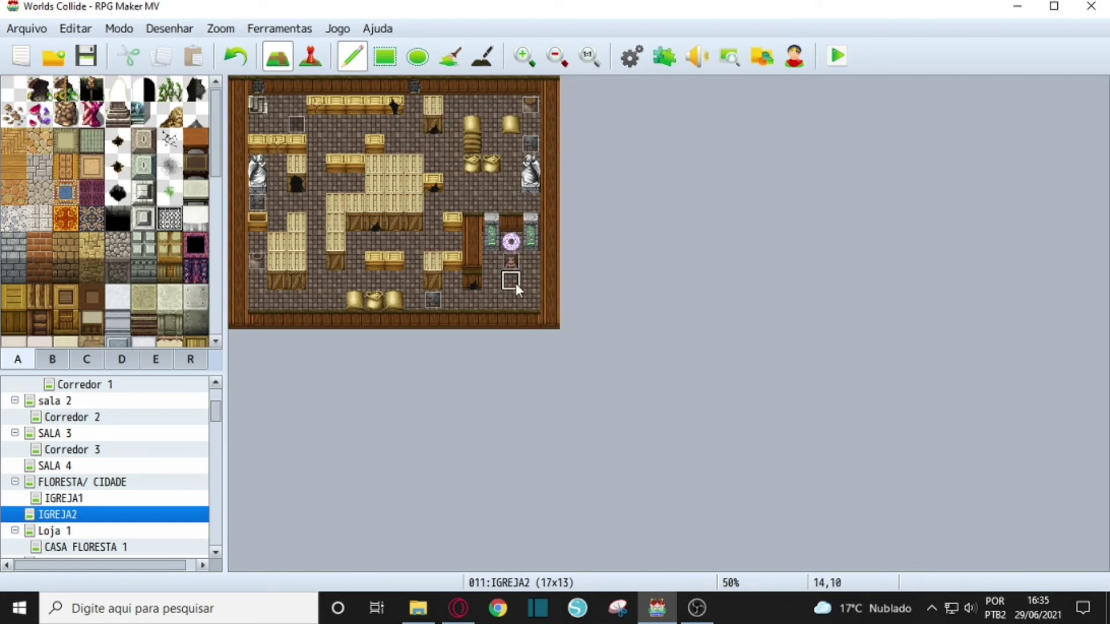
{"action": "left_click", "coordinate": [311, 58]}
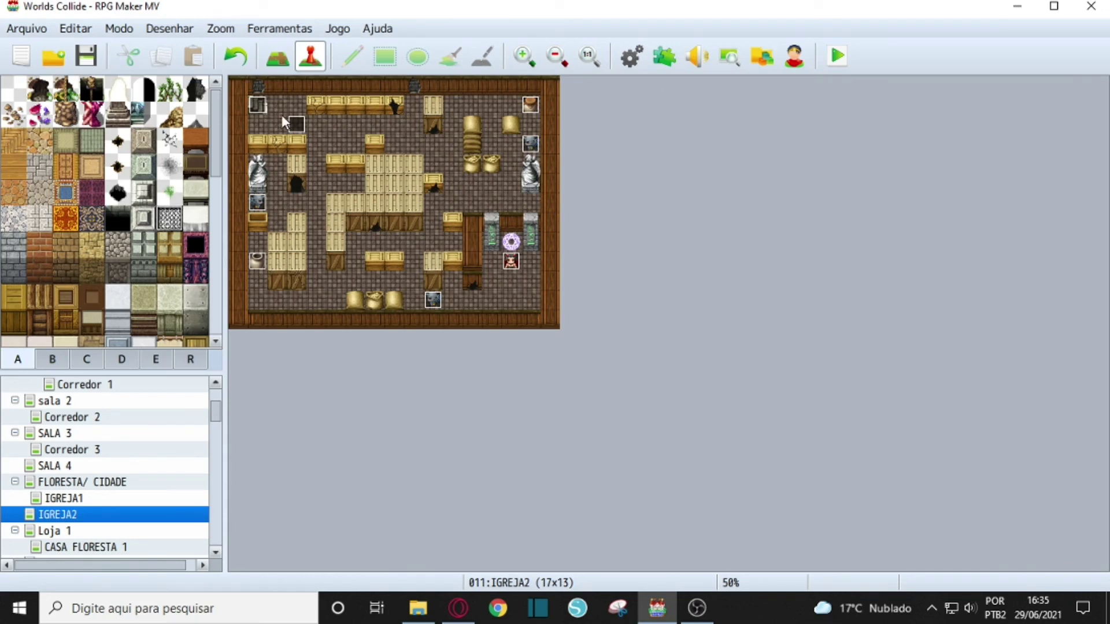
{"action": "left_click", "coordinate": [697, 608]}
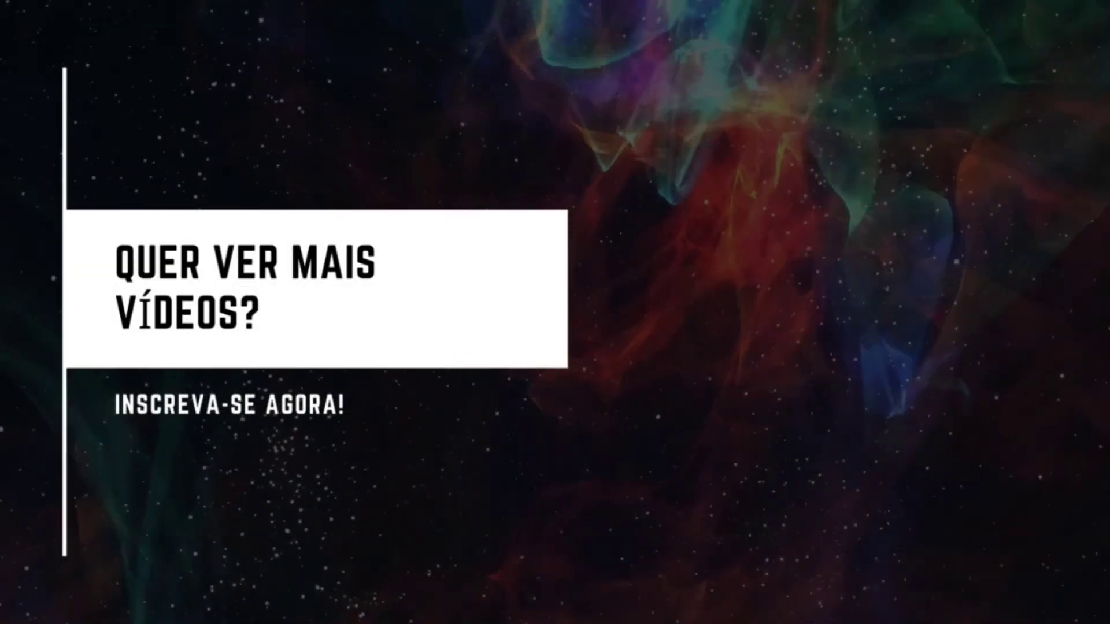